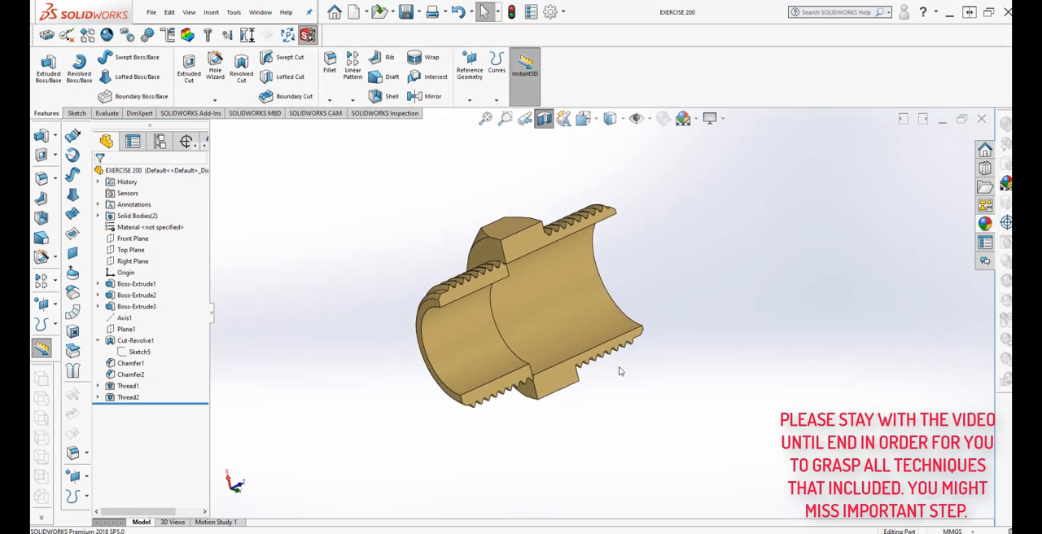
Turn off the section view of the finished threaded fitting and examine the whole model.
click(543, 118)
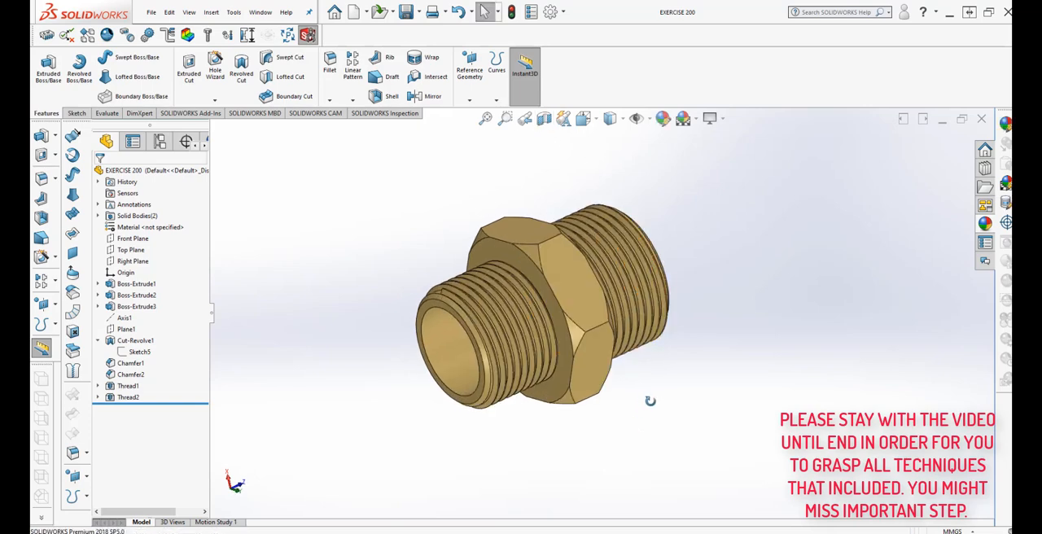
middle_drag(649, 400, 570, 105)
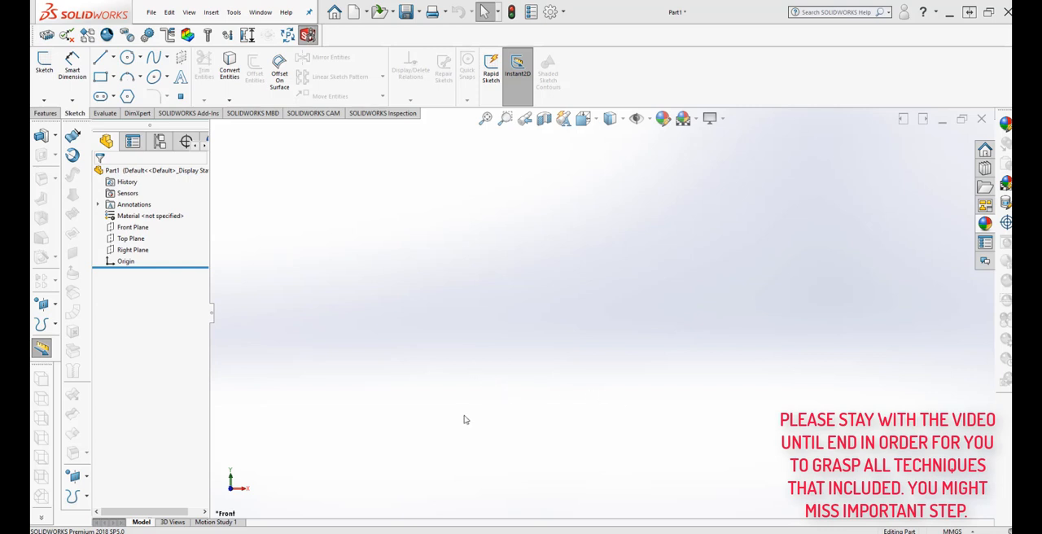
Select the Front Plane for sketching and review the new part's document unit system and decimal settings.
click(132, 227)
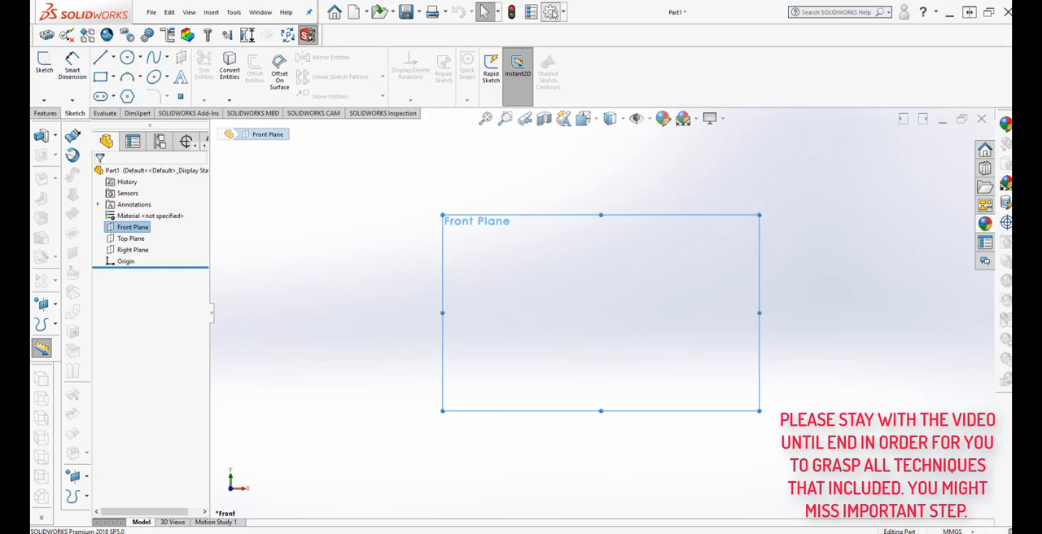
click(550, 11)
click(384, 97)
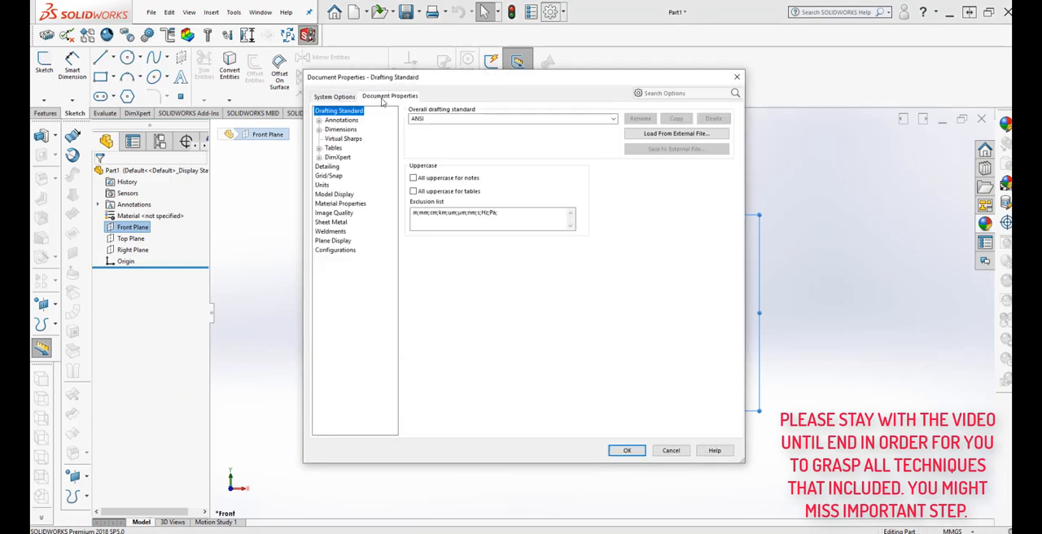
click(322, 184)
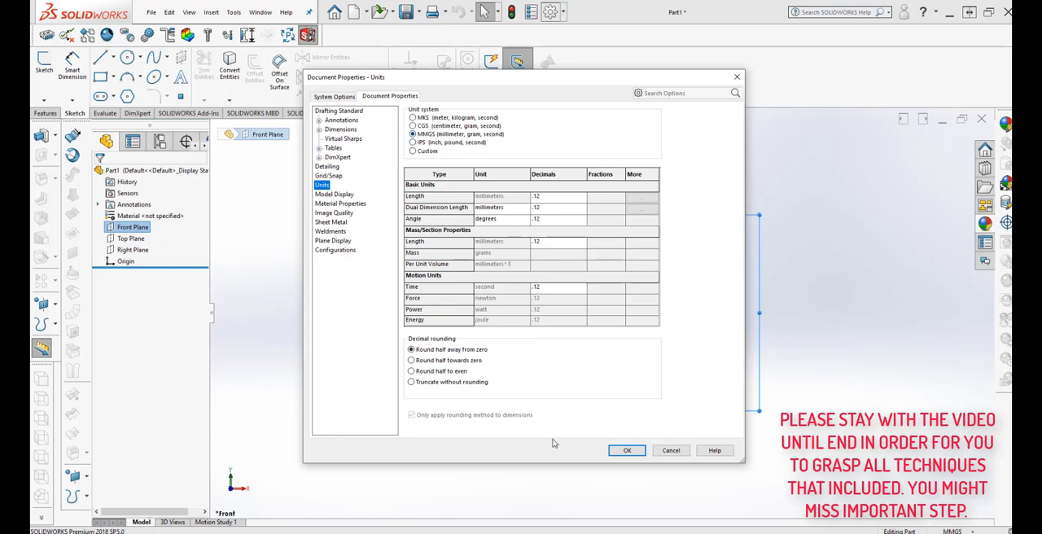
click(628, 451)
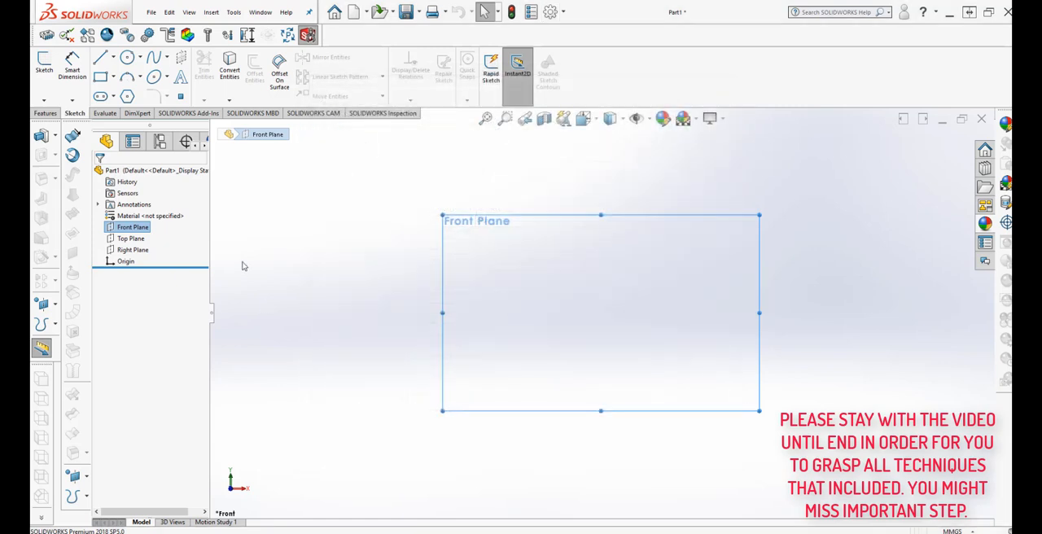
Sketch a six-sided polygon with an inscribed circle about 166.5 mm across on the Front Plane, centred on the origin.
click(126, 97)
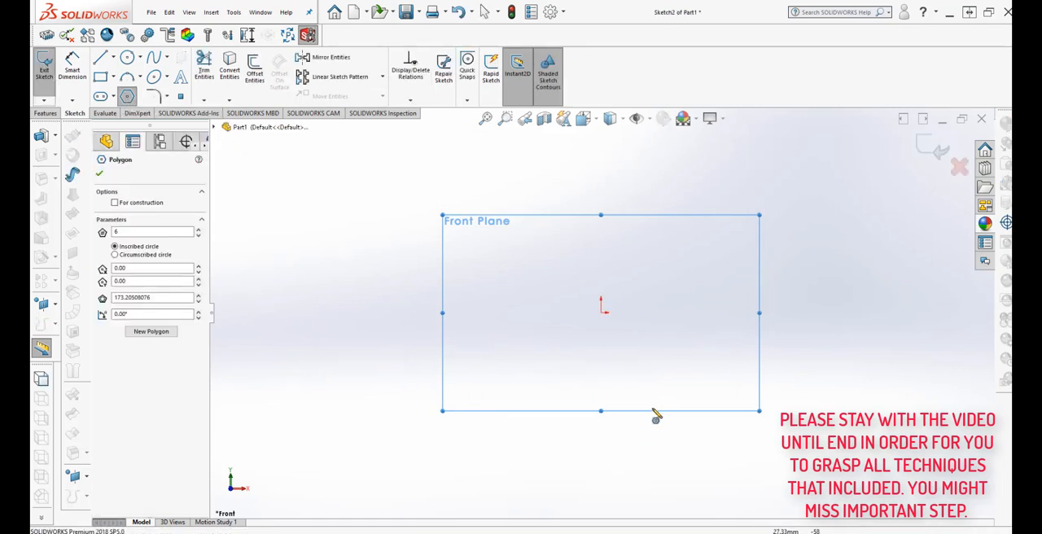
click(606, 317)
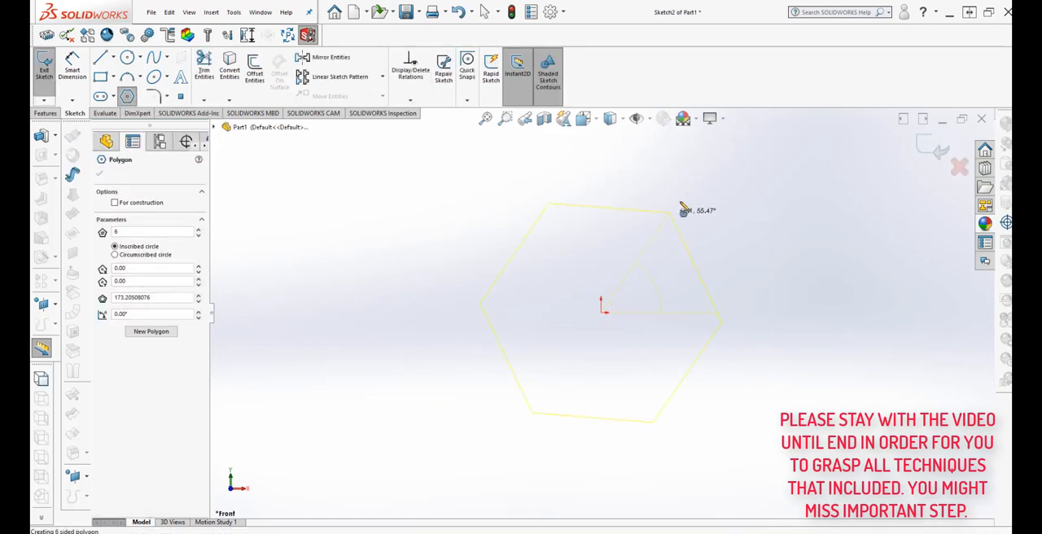
click(727, 197)
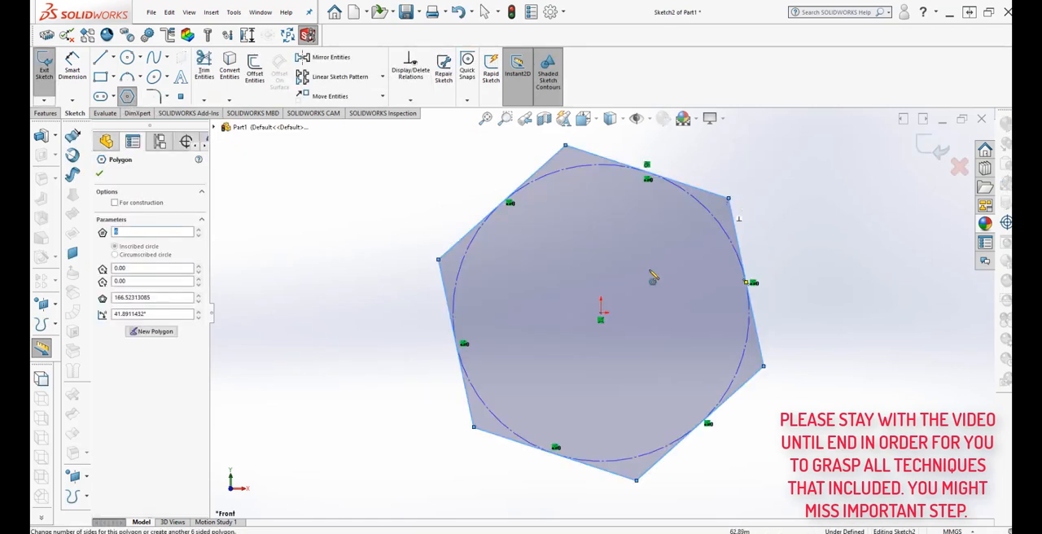
click(99, 173)
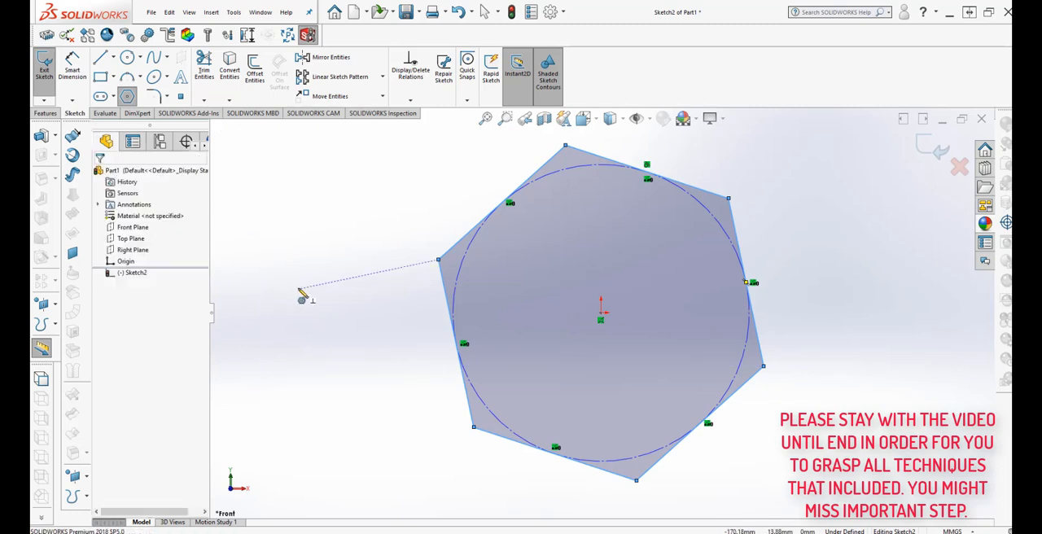
key(Escape)
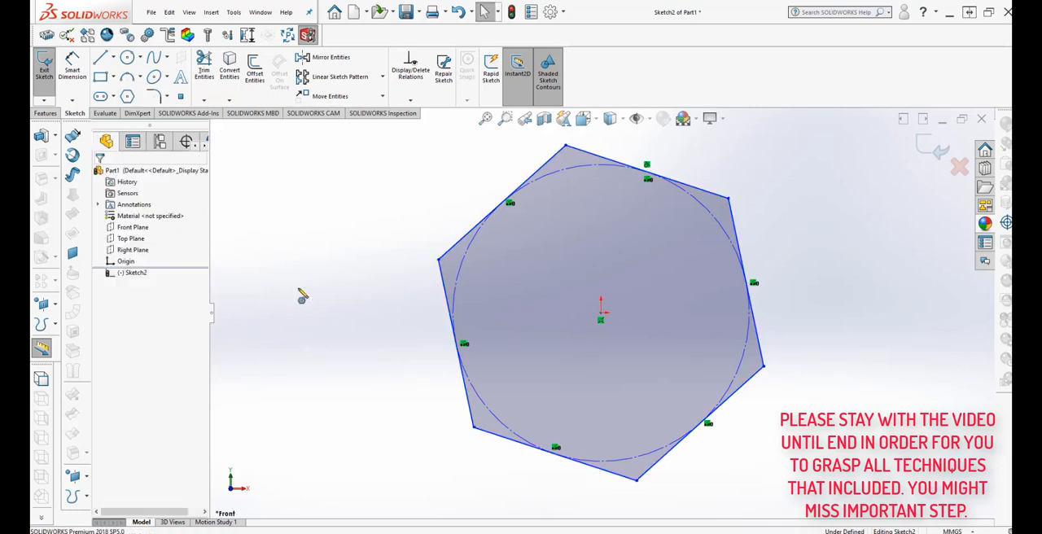
Apply a Vertical relation to two opposite sides of the hexagon.
click(465, 385)
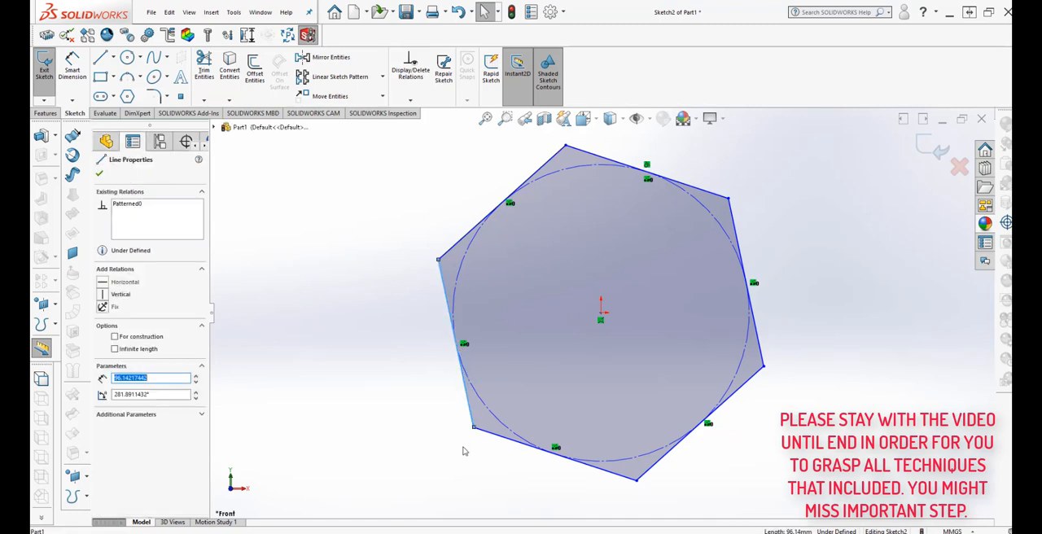
ctrl+click(758, 348)
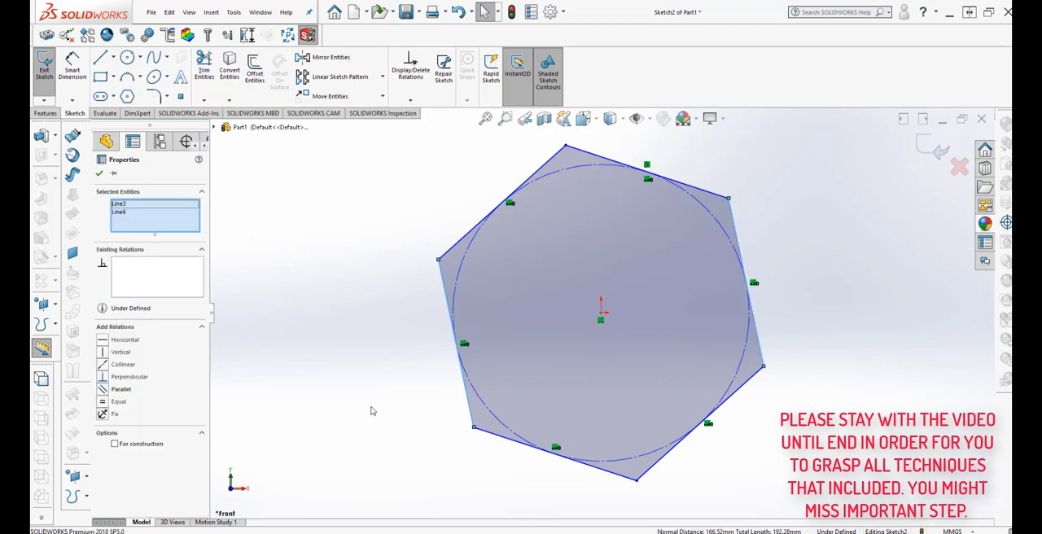
click(104, 352)
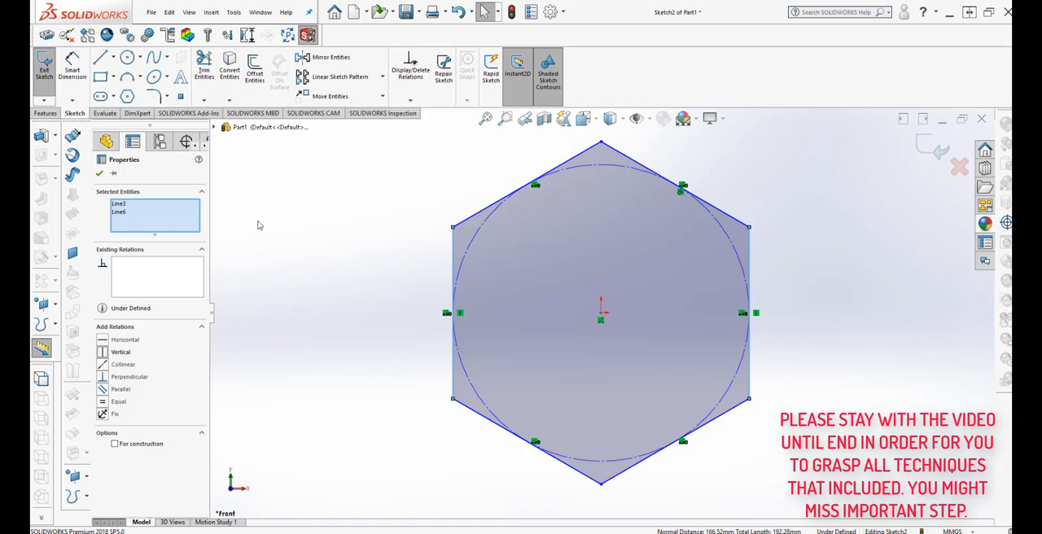
click(100, 174)
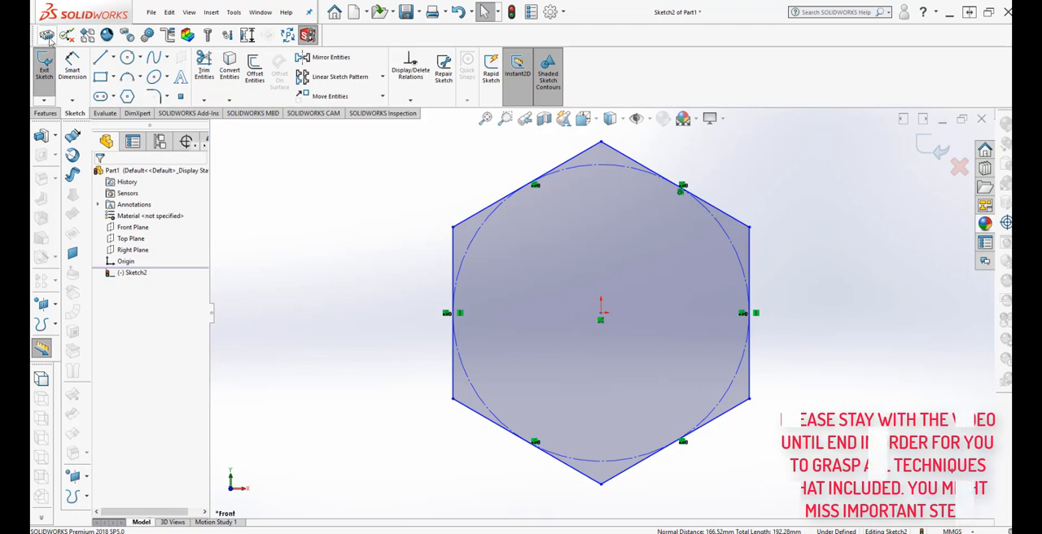
Dimension the distance between the hexagon's two vertical sides and set it to 40 mm.
click(71, 77)
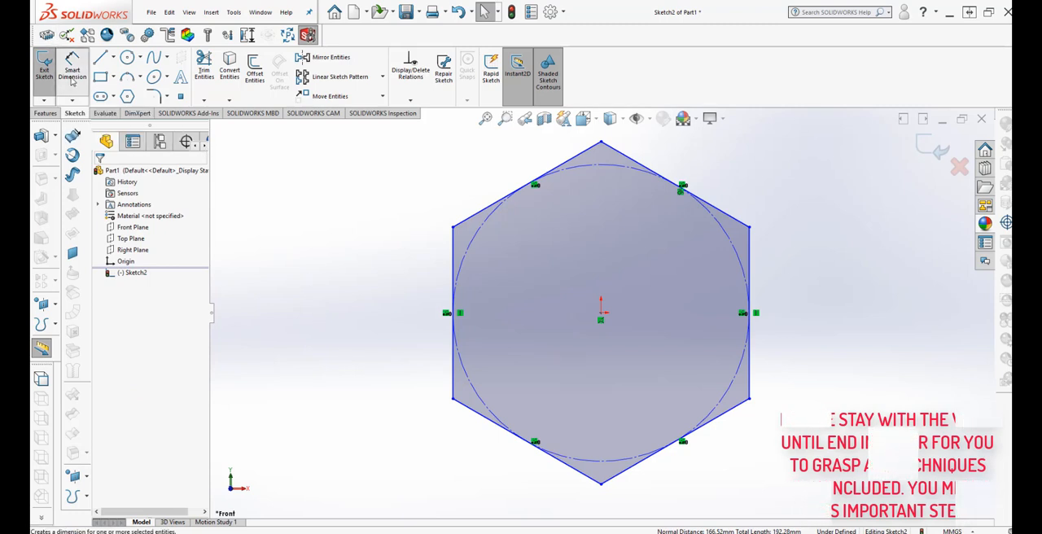
click(454, 373)
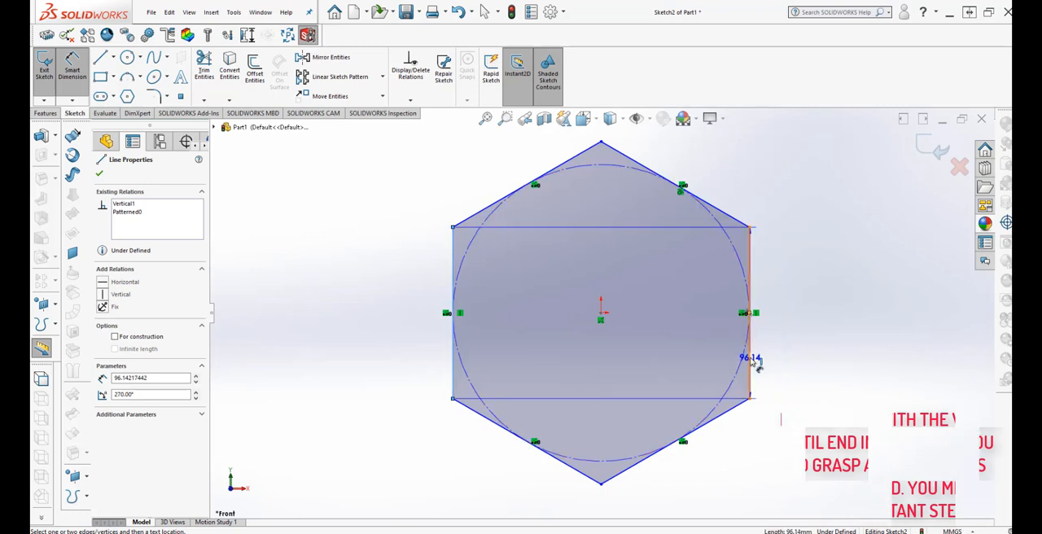
click(749, 360)
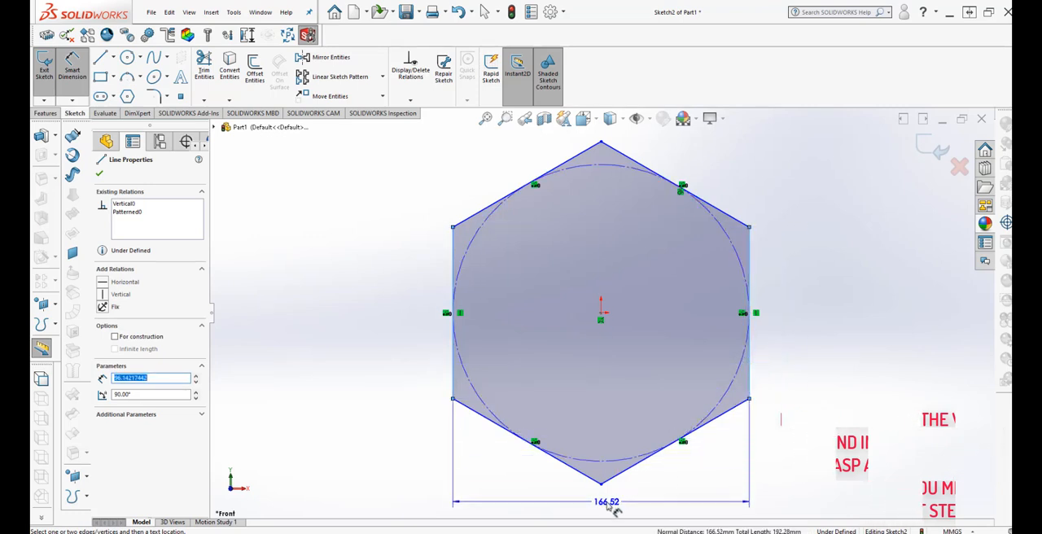
click(616, 506)
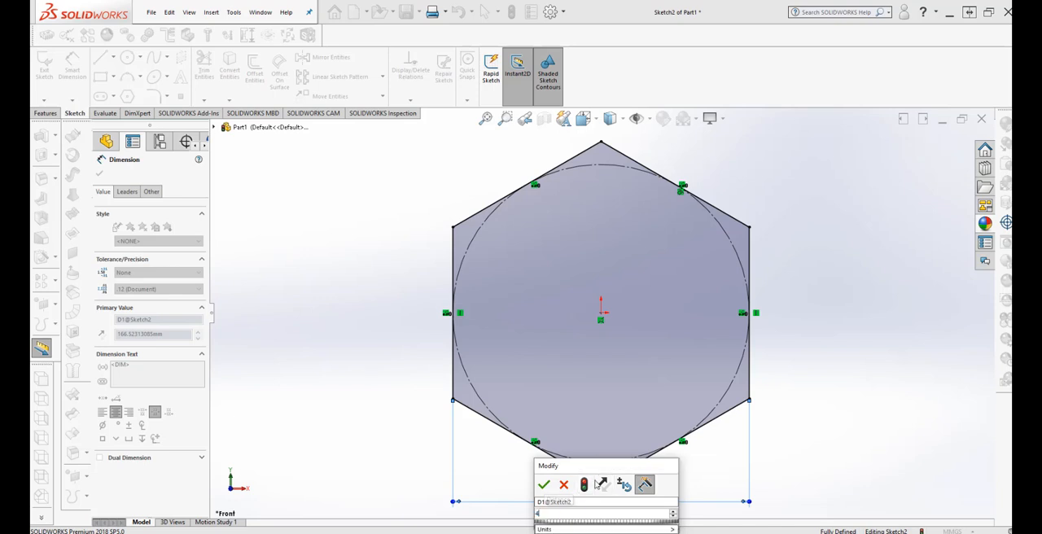
text(40)
mouse_move(663, 529)
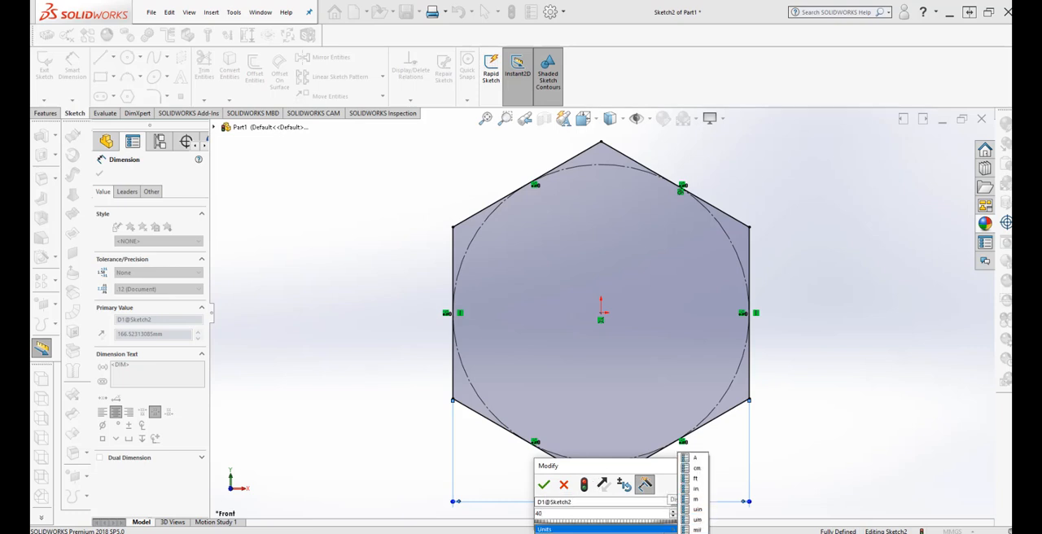
click(696, 498)
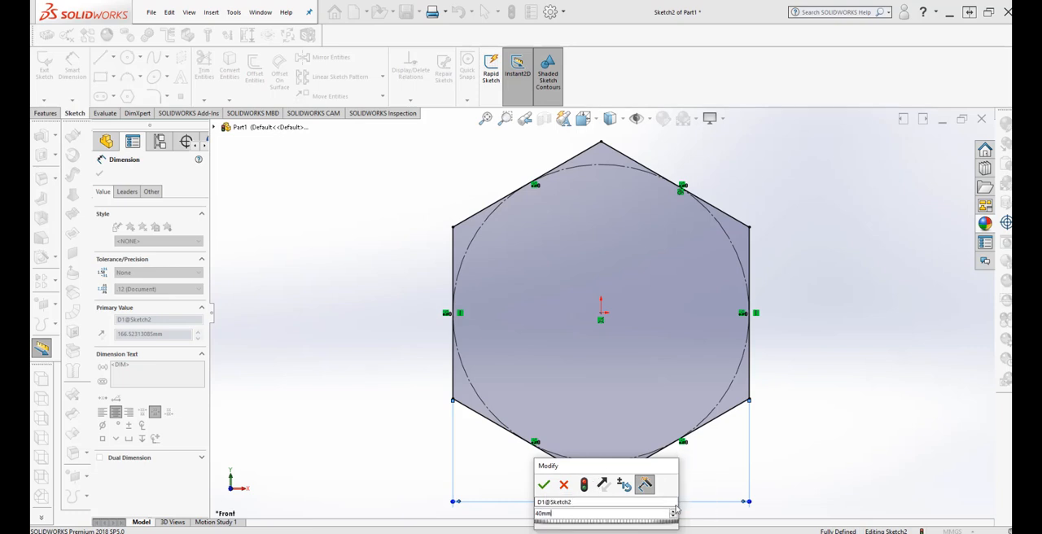
click(583, 484)
click(544, 485)
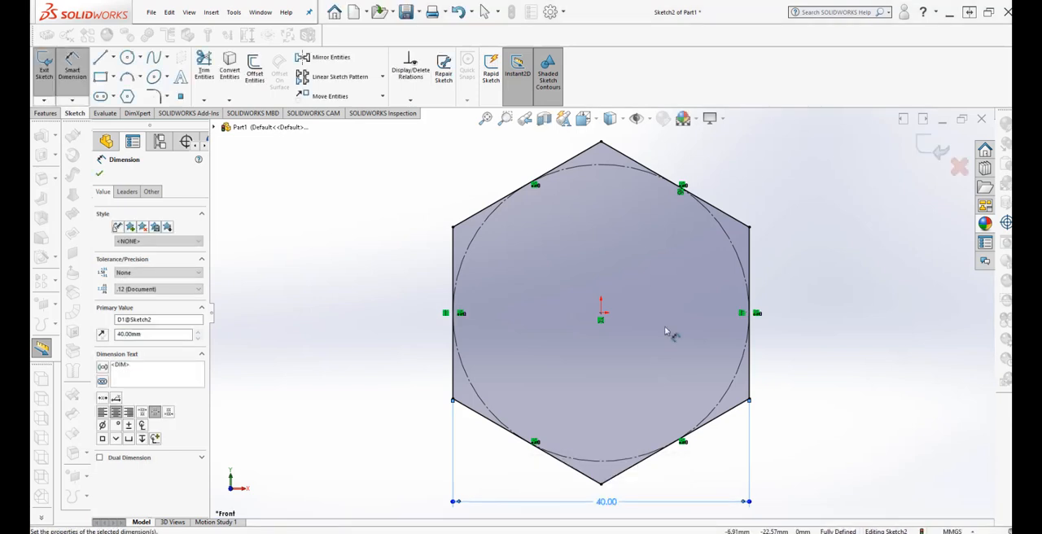
Sketch a circle about 26.7 mm in diameter inside the hexagon, centred on the origin.
scroll(691, 293, down, 3)
scroll(739, 318, up, 1)
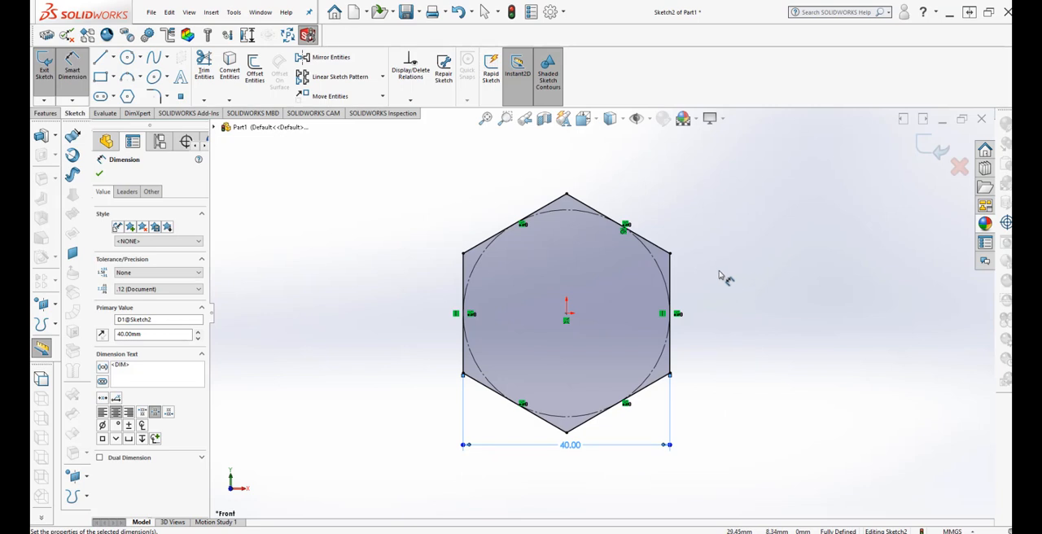
click(127, 57)
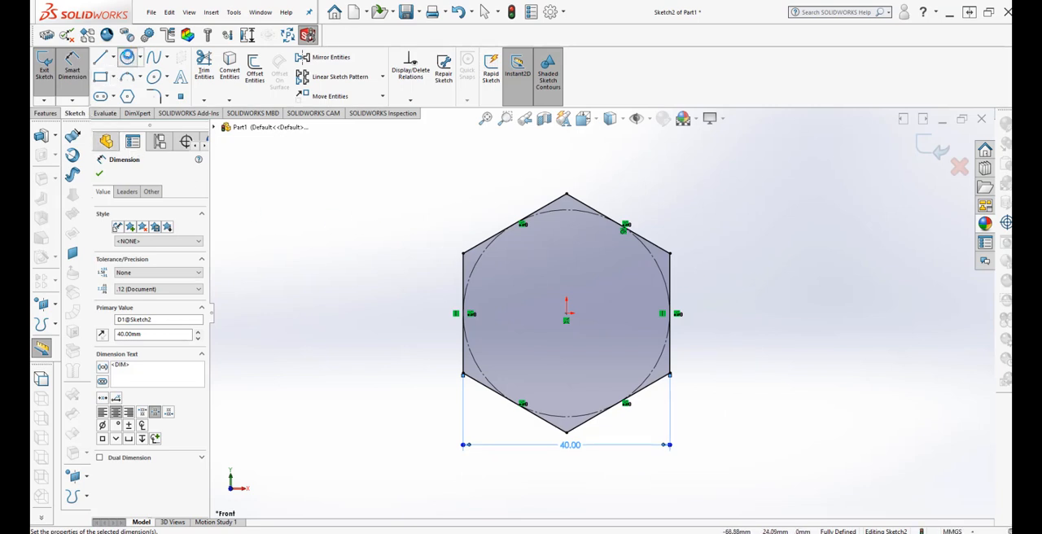
click(566, 319)
click(624, 277)
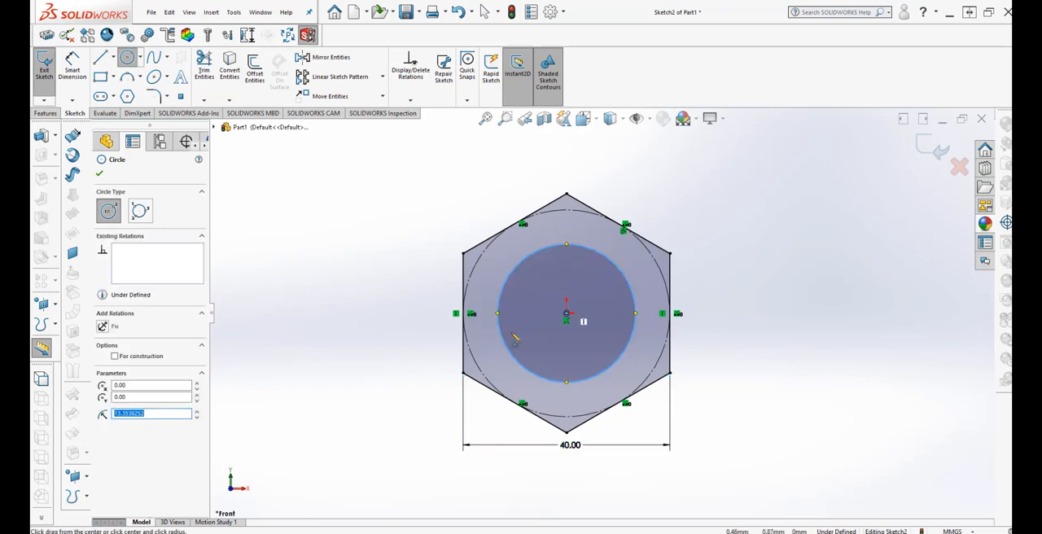
Dimension the inner circle's diameter and set it to 28 mm.
click(72, 65)
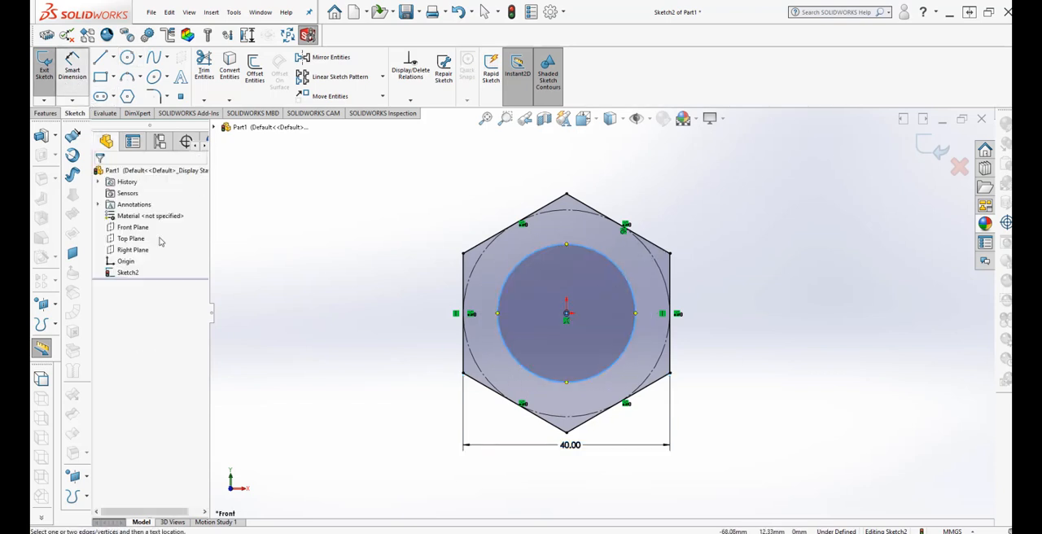
click(500, 315)
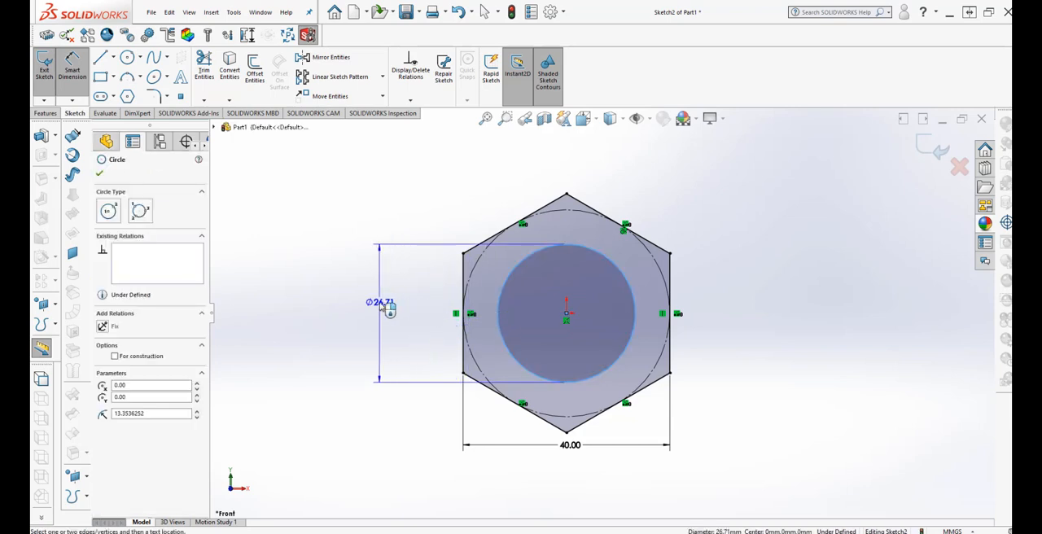
click(386, 307)
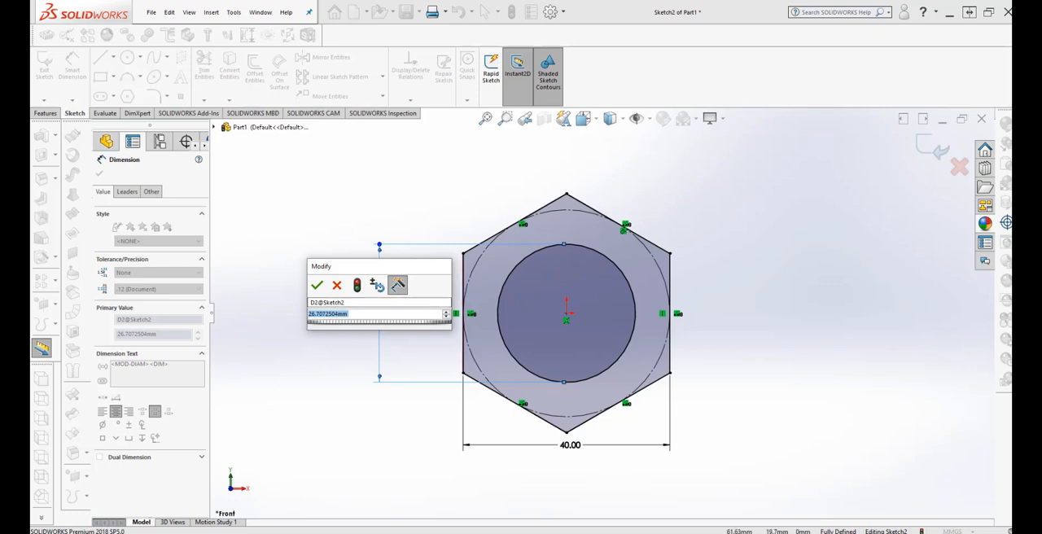
click(351, 314)
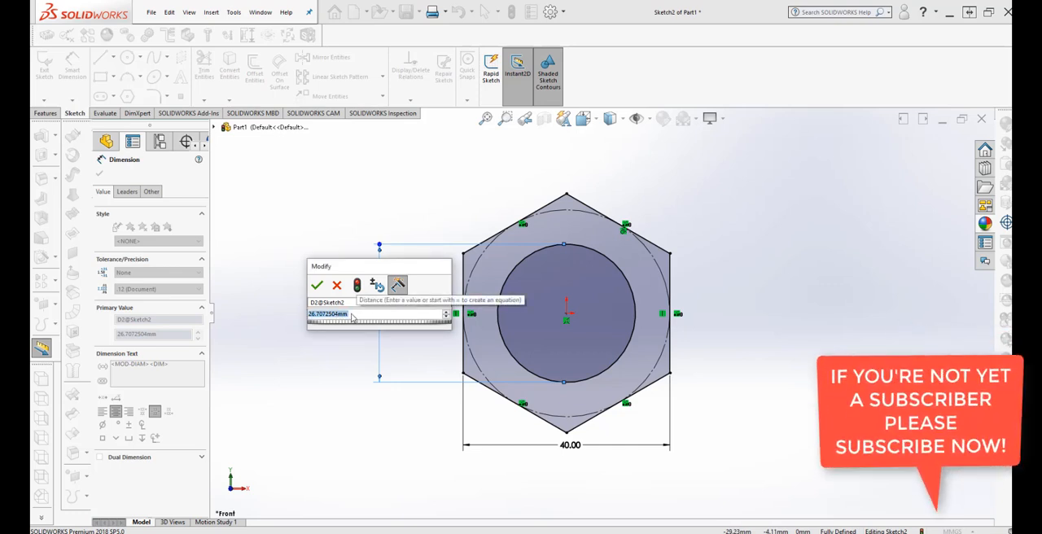
text(2)
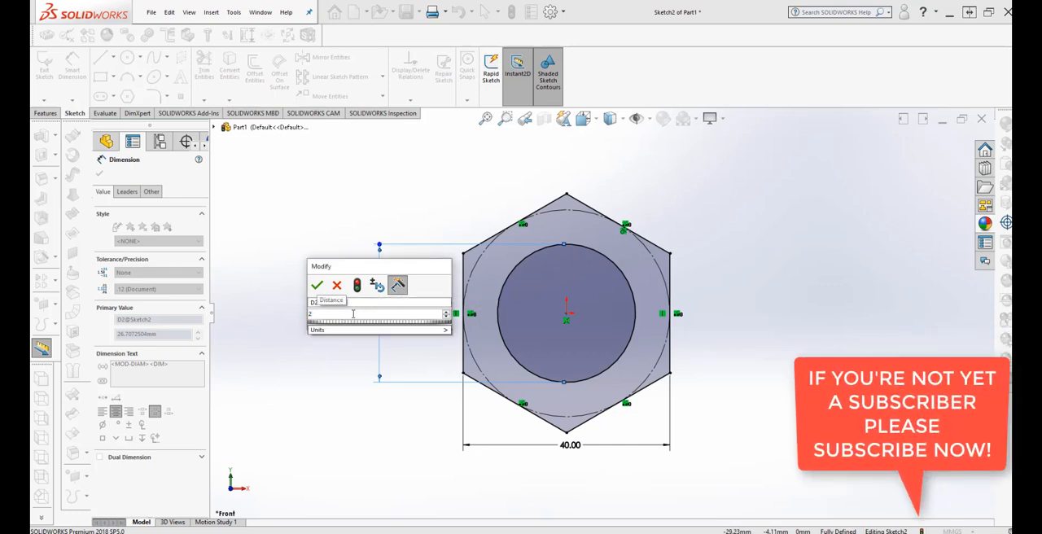
text(8)
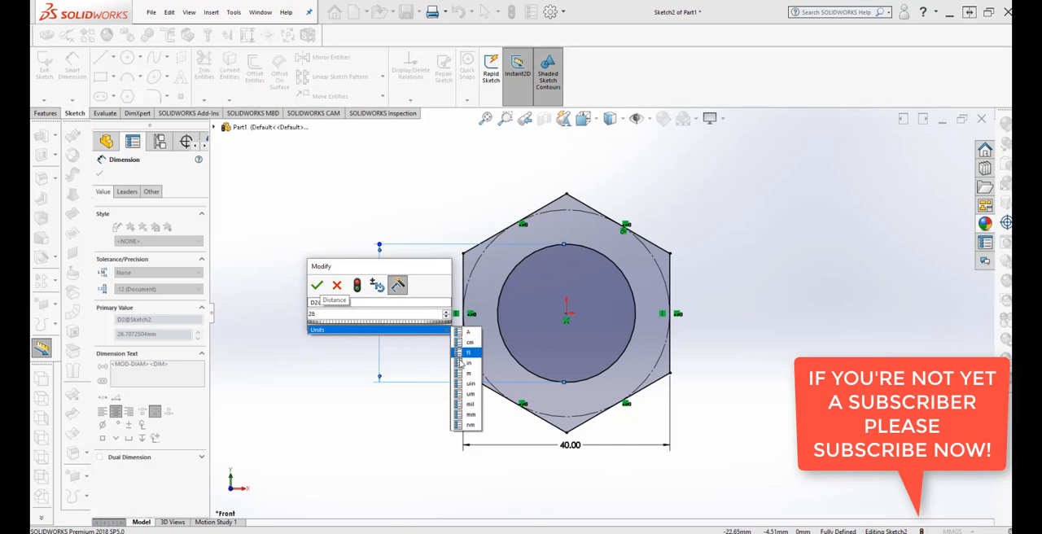
click(471, 415)
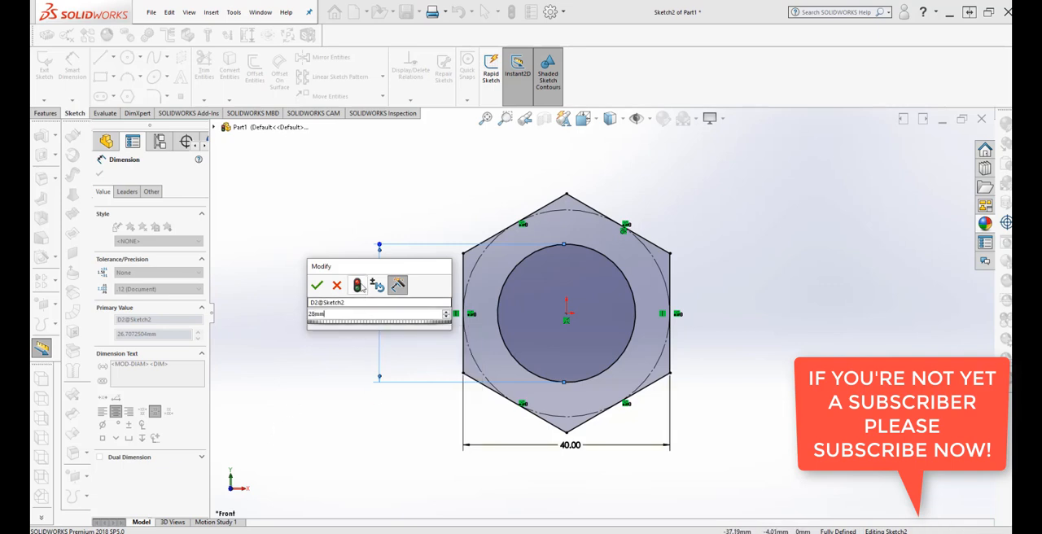
click(357, 284)
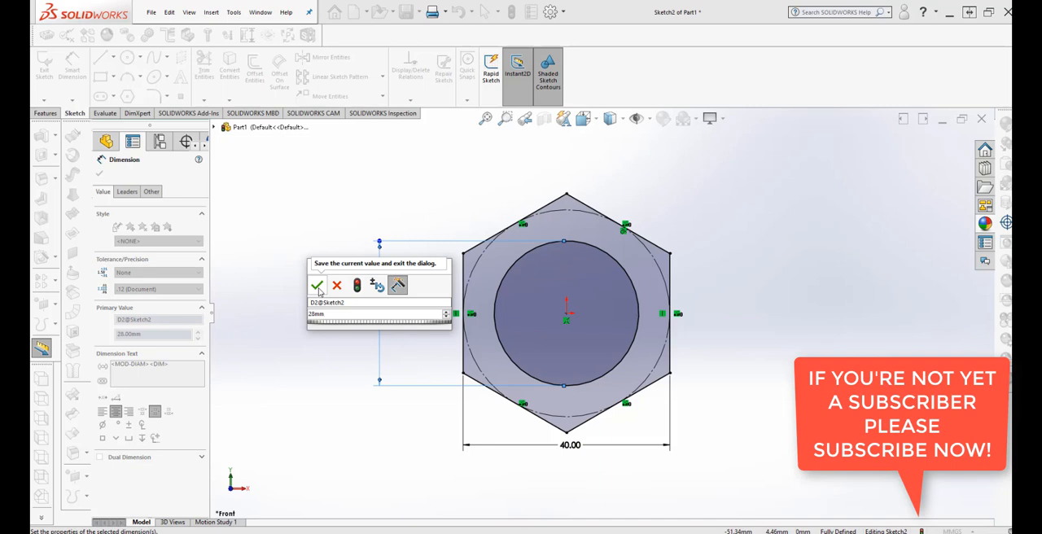
click(318, 287)
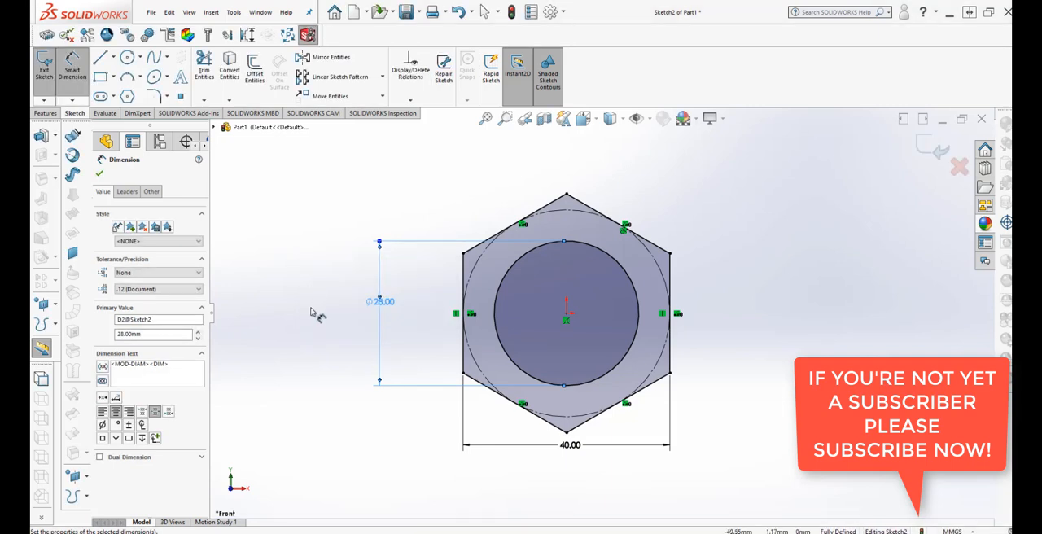
click(102, 173)
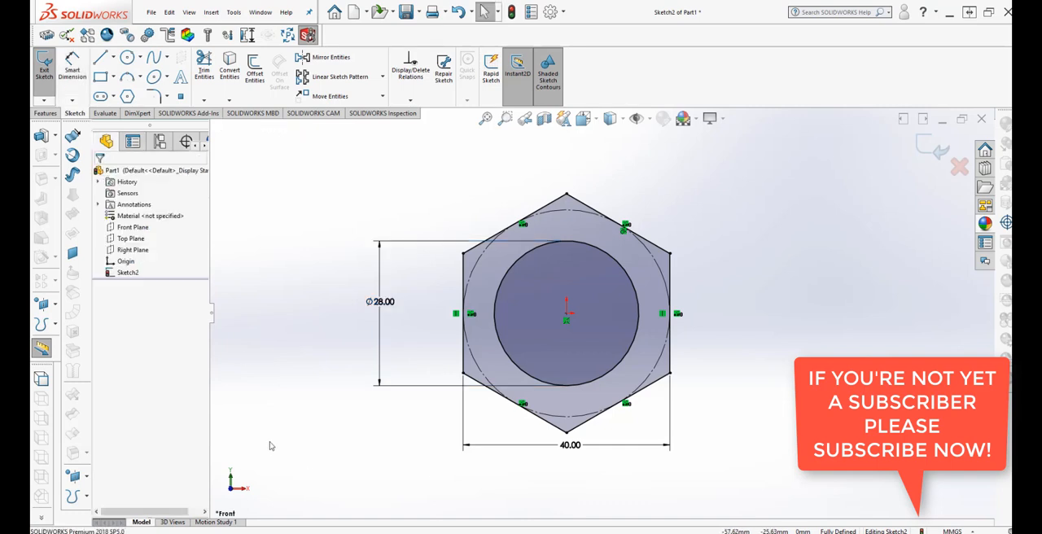
Move the inner circle's diameter dimension text slightly lower along its dimension line.
drag(378, 310, 378, 338)
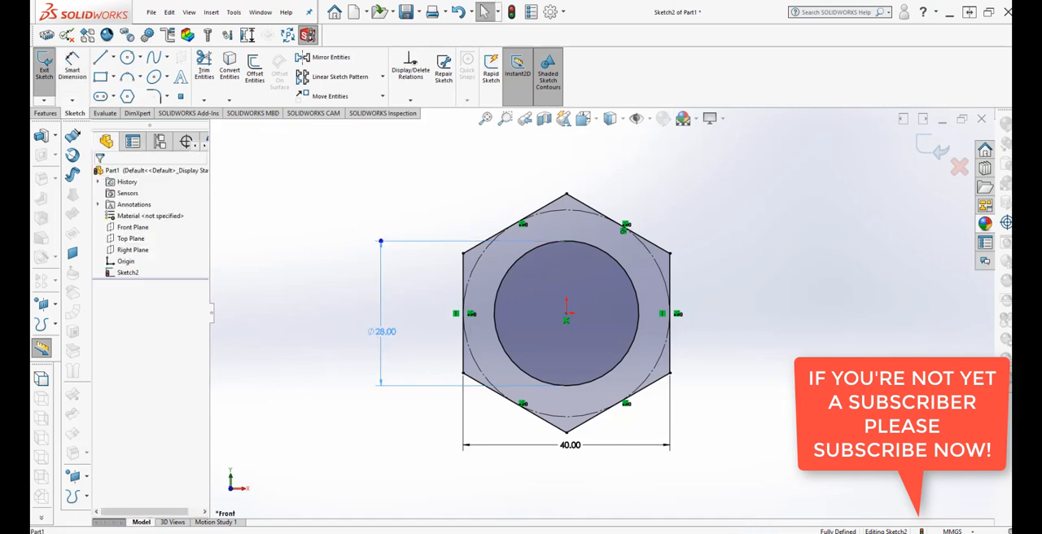
click(337, 321)
scroll(516, 439, up, 1)
scroll(678, 295, down, 2)
scroll(678, 294, up, 1)
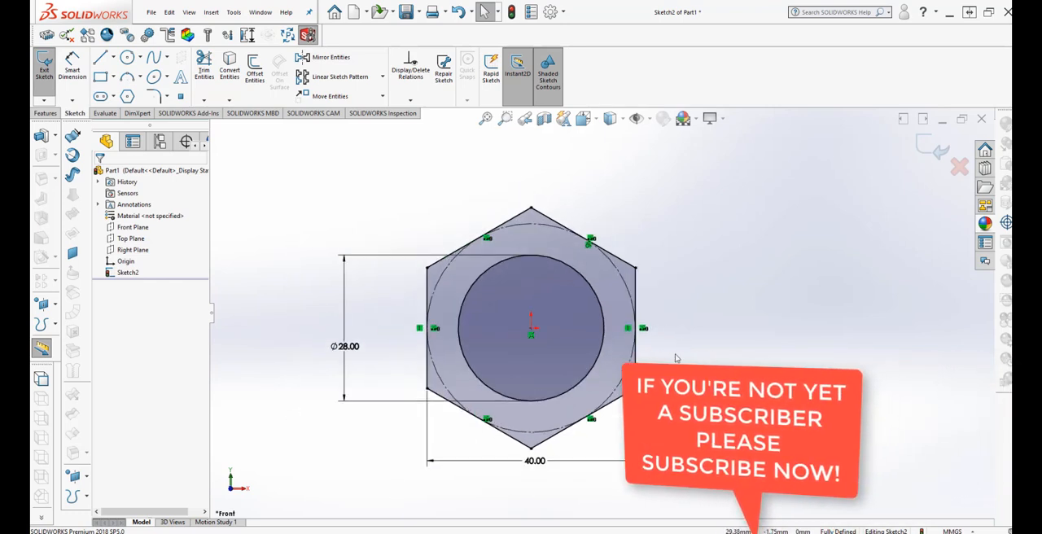
Extrude the hexagon sketch with its circular hole as a boss, using Mid Plane and a depth of 12 mm.
middle_drag(653, 361, 632, 402)
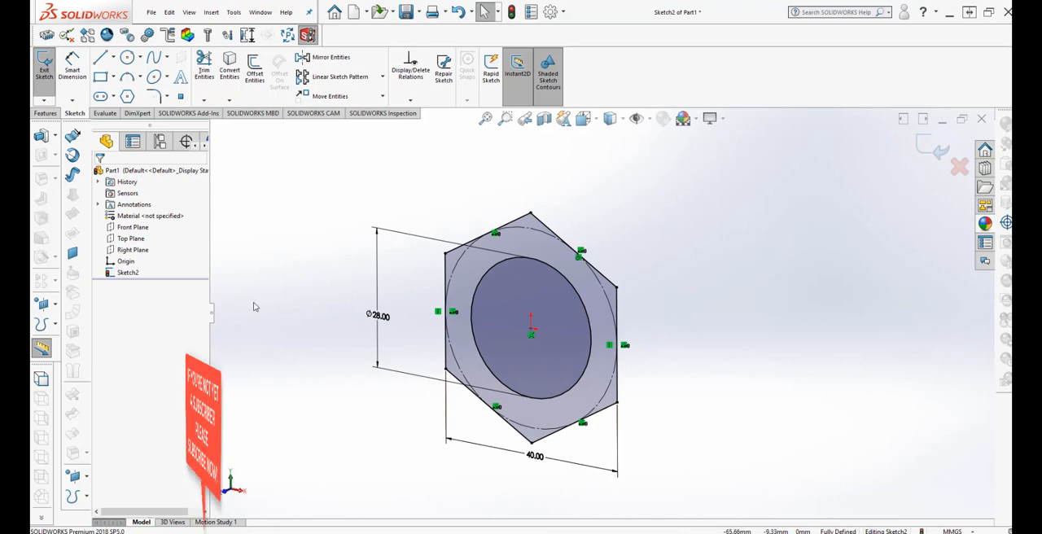
click(46, 113)
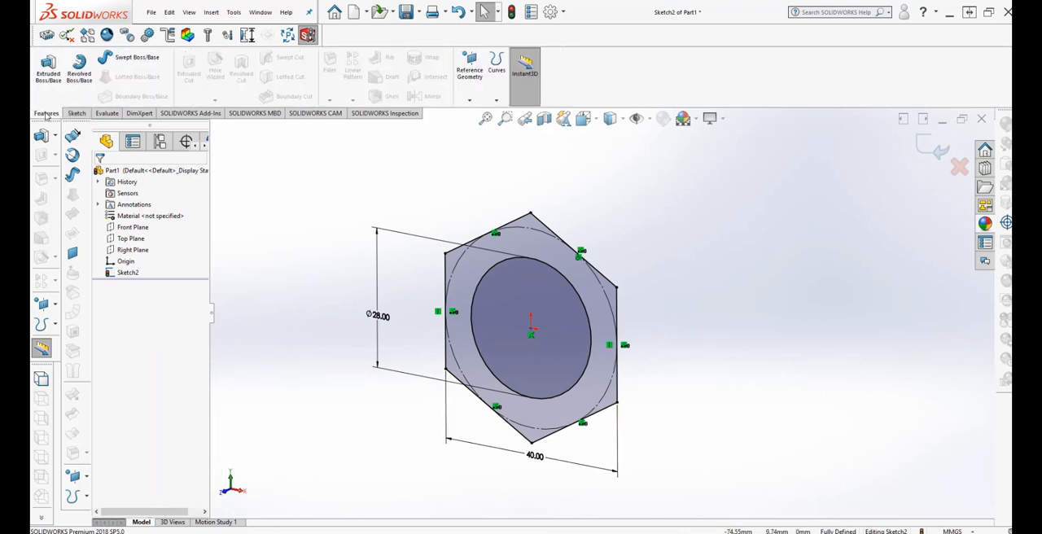
click(48, 69)
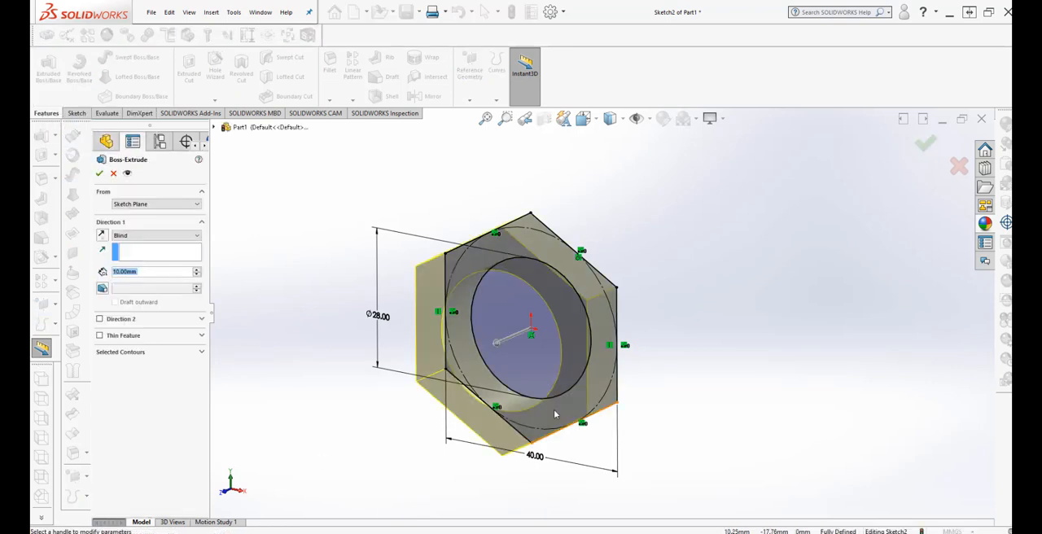
click(163, 236)
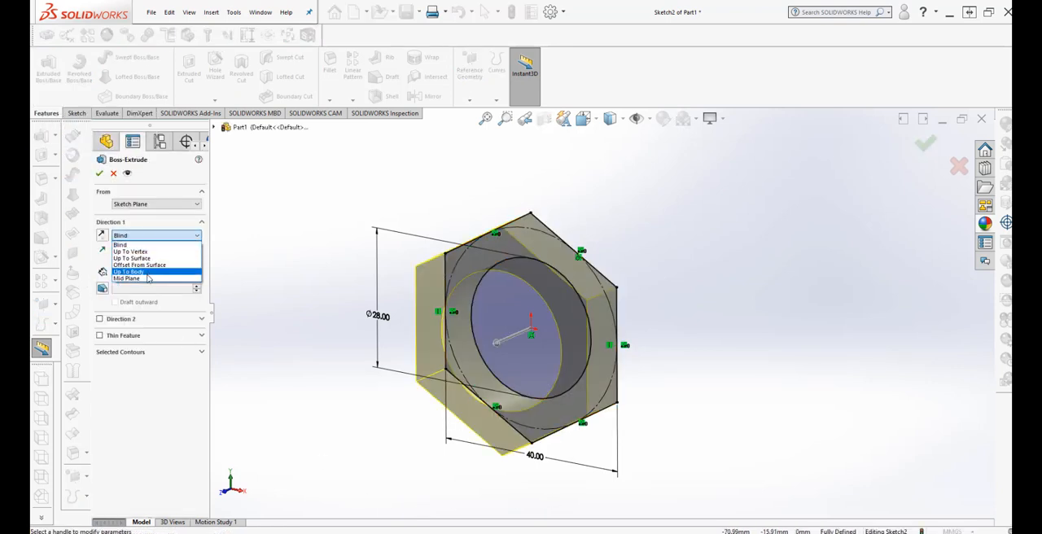
click(147, 279)
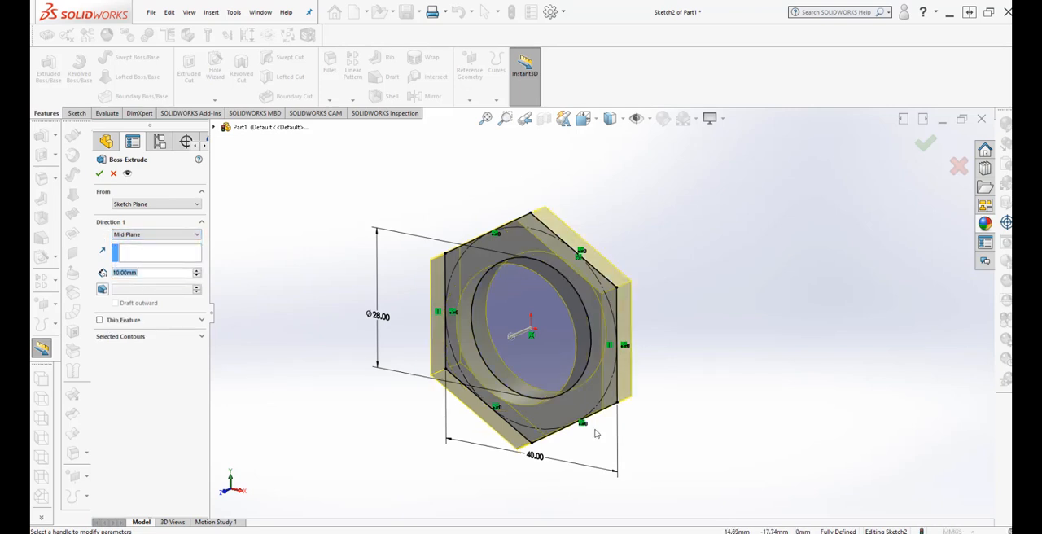
click(147, 278)
drag(138, 271, 107, 274)
text(12)
mouse_move(150, 285)
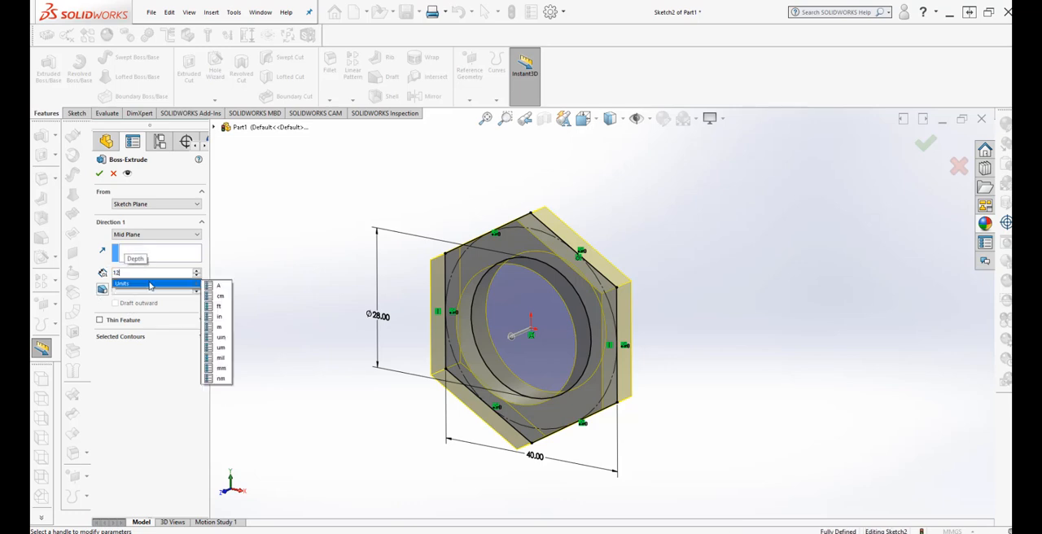
click(222, 368)
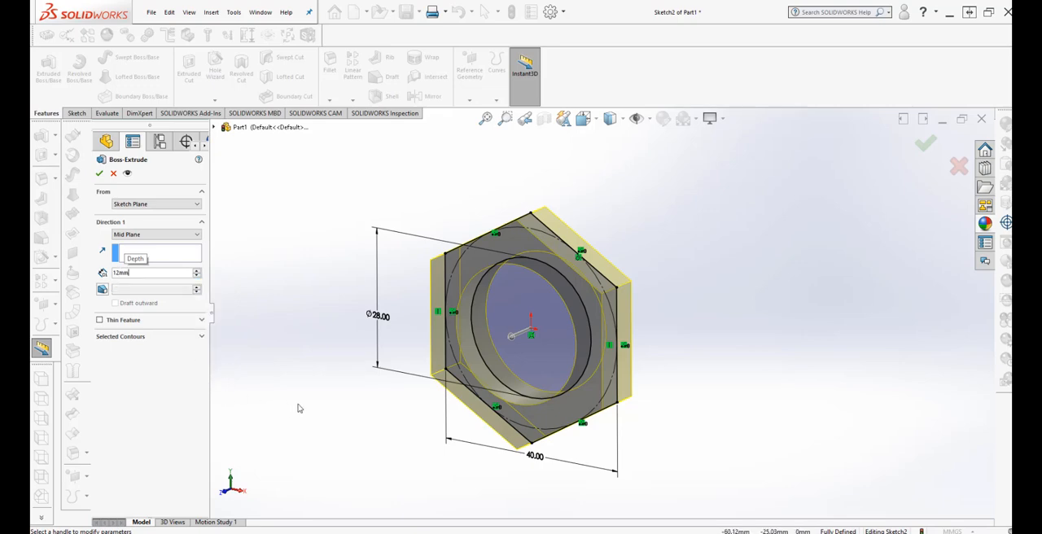
mouse_move(442, 498)
middle_down()
mouse_move(374, 452)
mouse_move(422, 448)
mouse_move(401, 475)
mouse_move(660, 302)
mouse_move(635, 344)
mouse_move(667, 309)
mouse_move(661, 364)
mouse_move(658, 344)
middle_up()
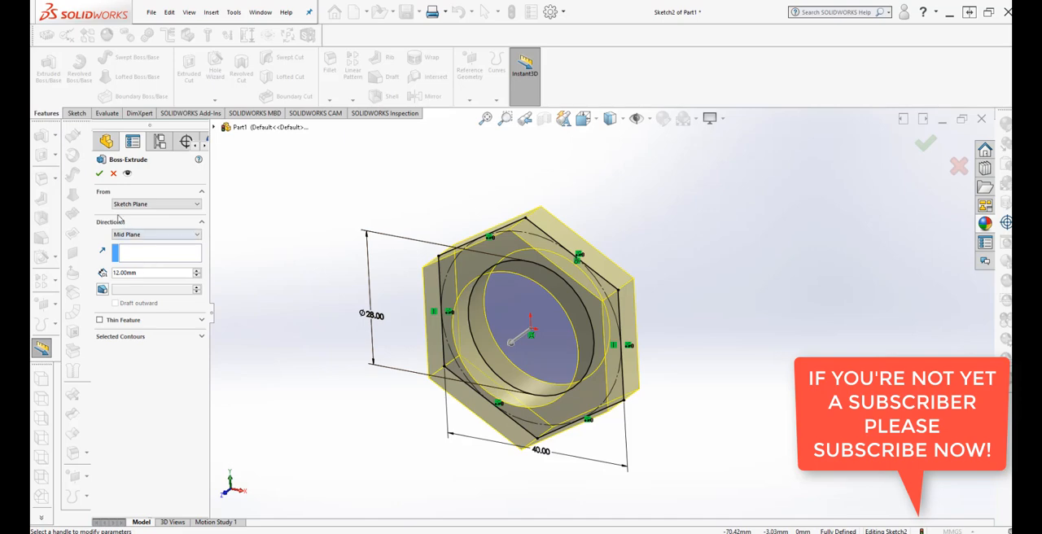
click(99, 174)
Start a new sketch on the front hexagonal face of the extruded body, viewed normal to that face.
middle_drag(730, 444, 681, 453)
key(Escape)
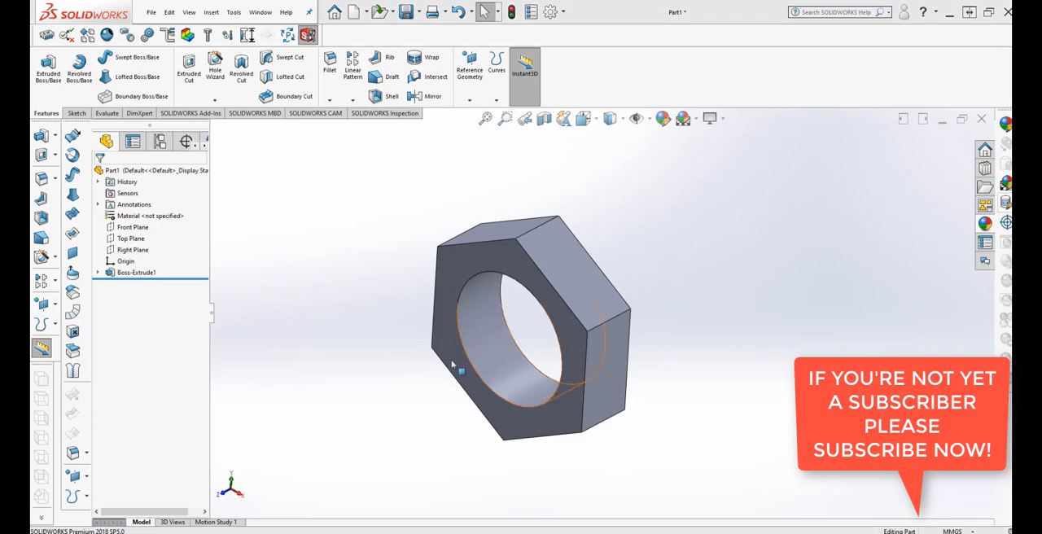
right_click(554, 426)
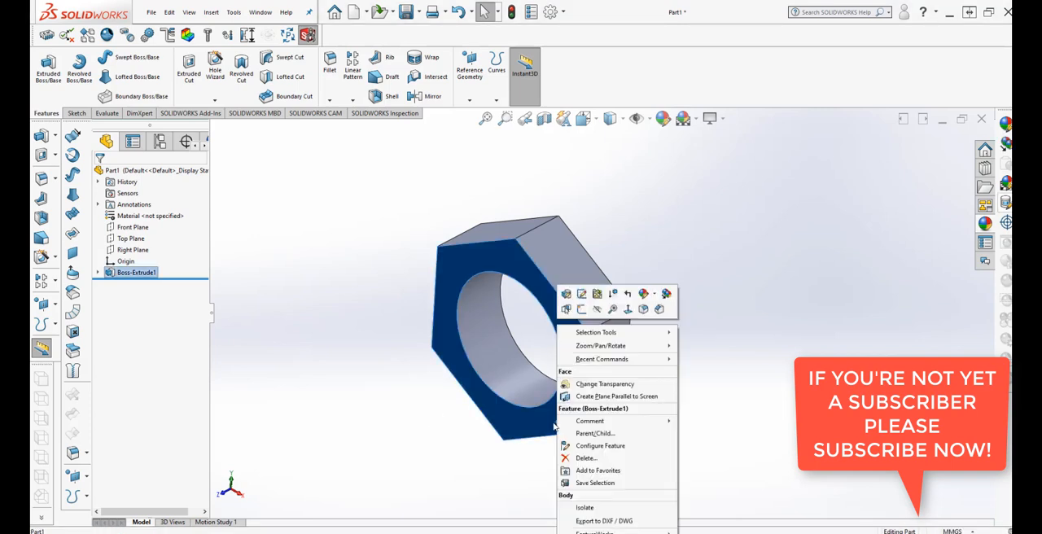
click(628, 310)
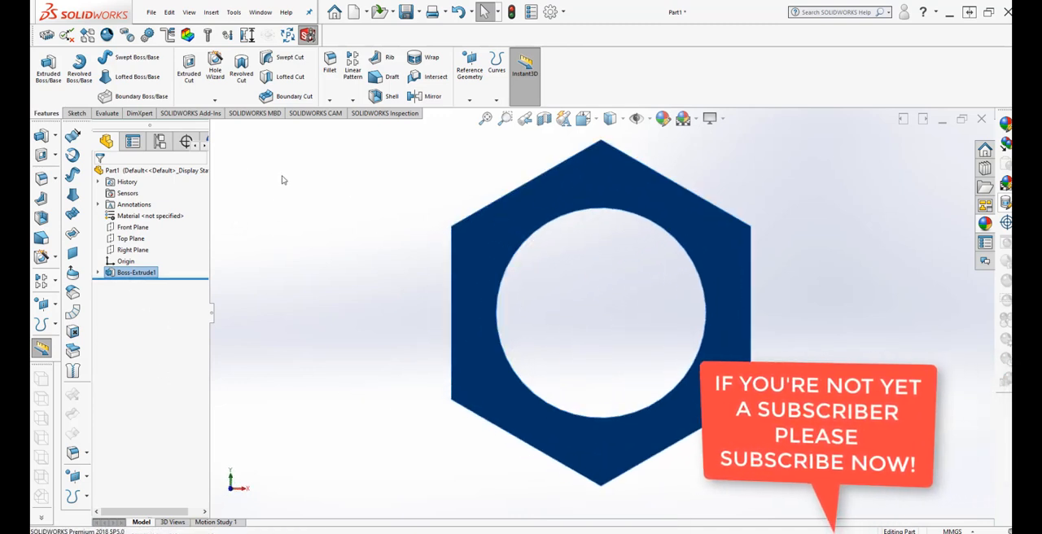
click(76, 113)
click(44, 61)
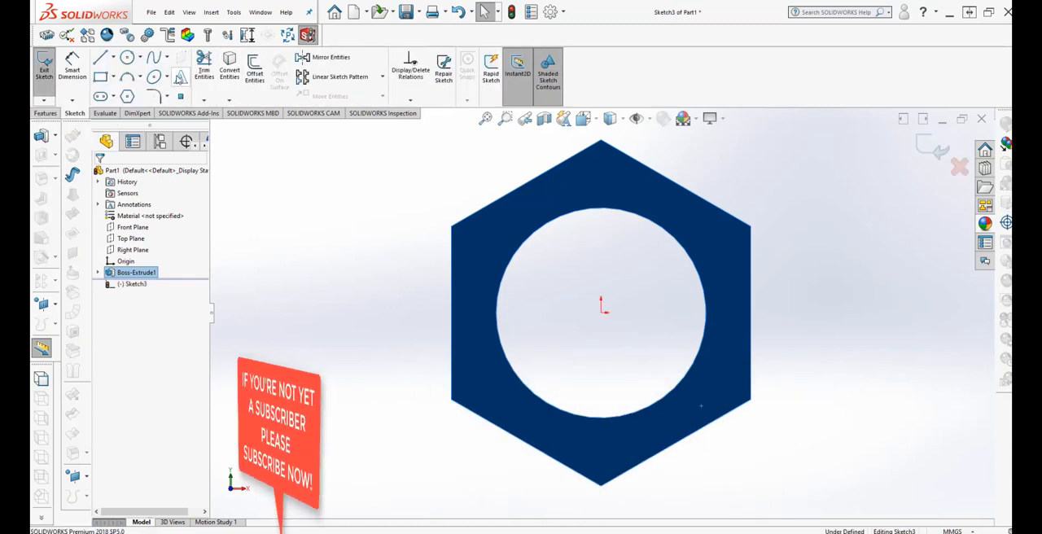
Sketch a circle of about 16.75 mm radius around the hole, centred on the origin.
click(127, 58)
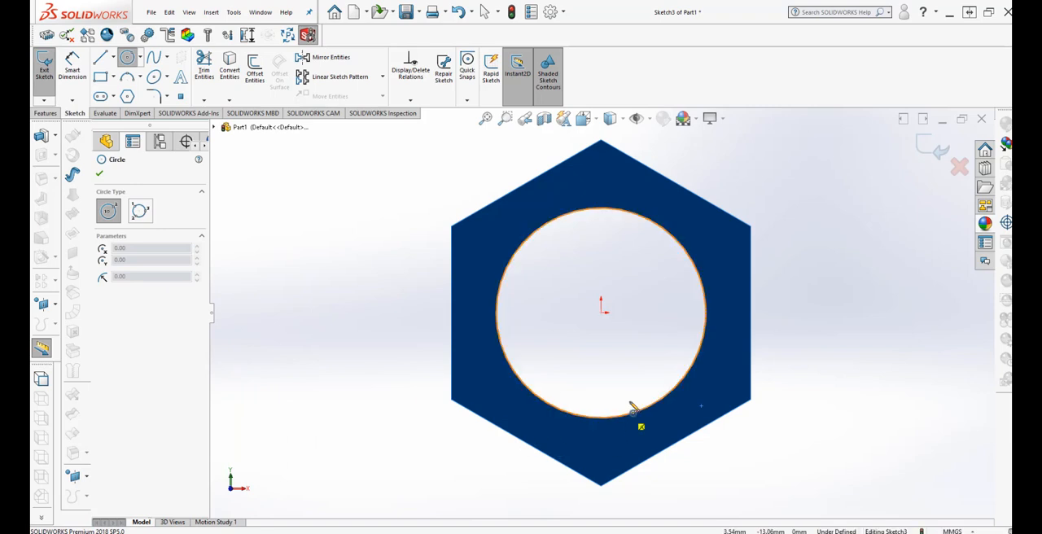
click(603, 309)
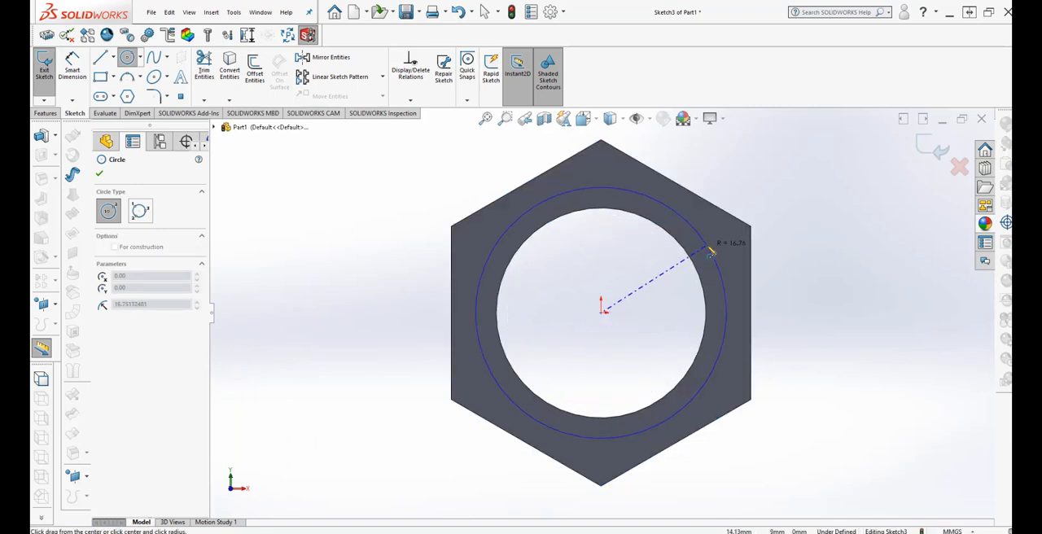
click(710, 253)
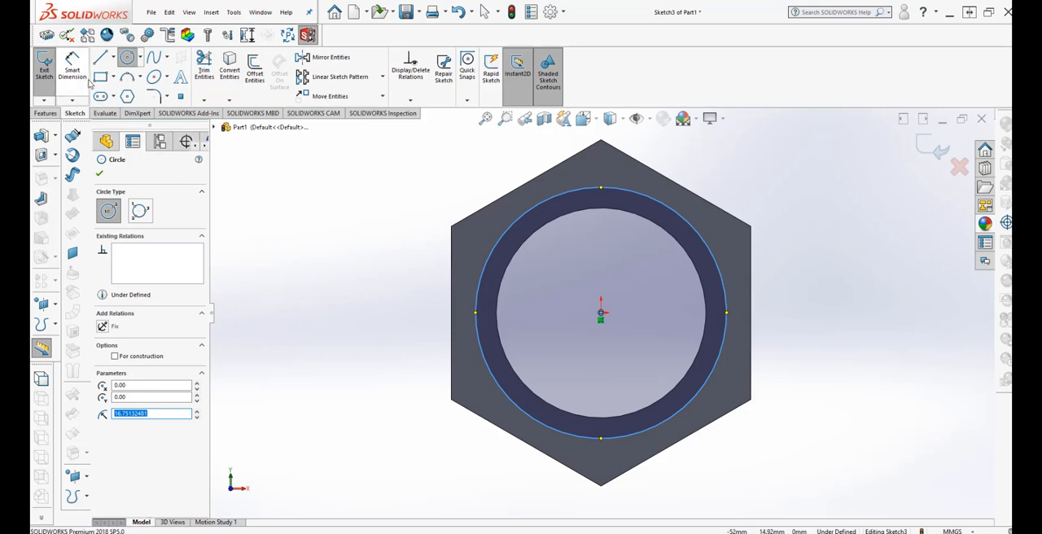
click(100, 173)
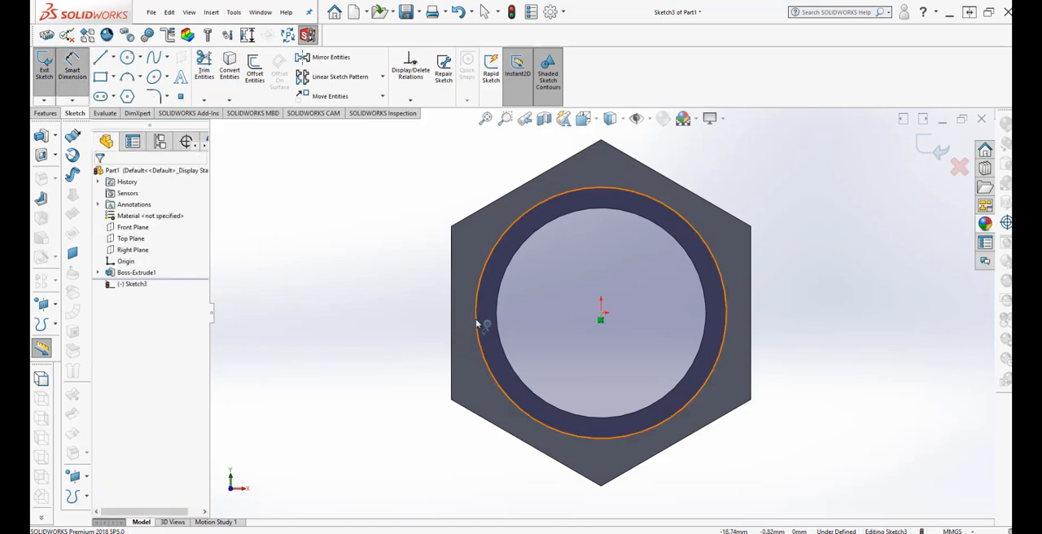
Dimension the new circle's diameter and set it to 32 mm.
click(477, 321)
click(370, 313)
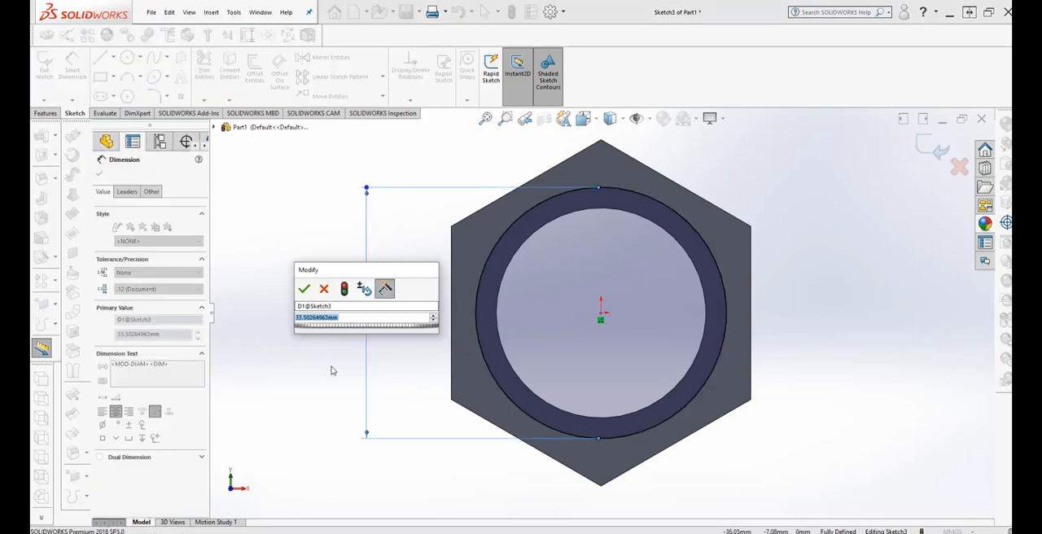
text(33)
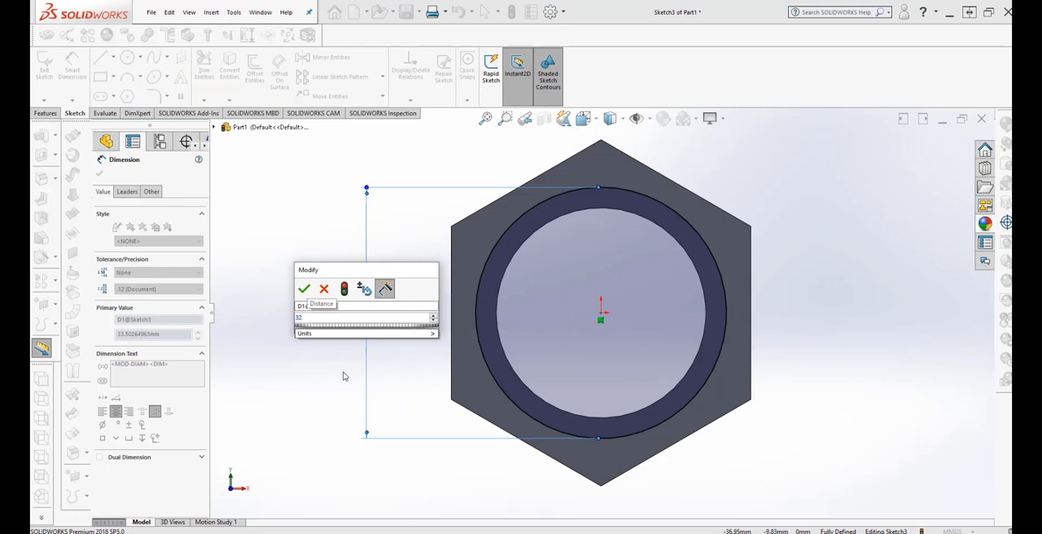
mouse_move(424, 333)
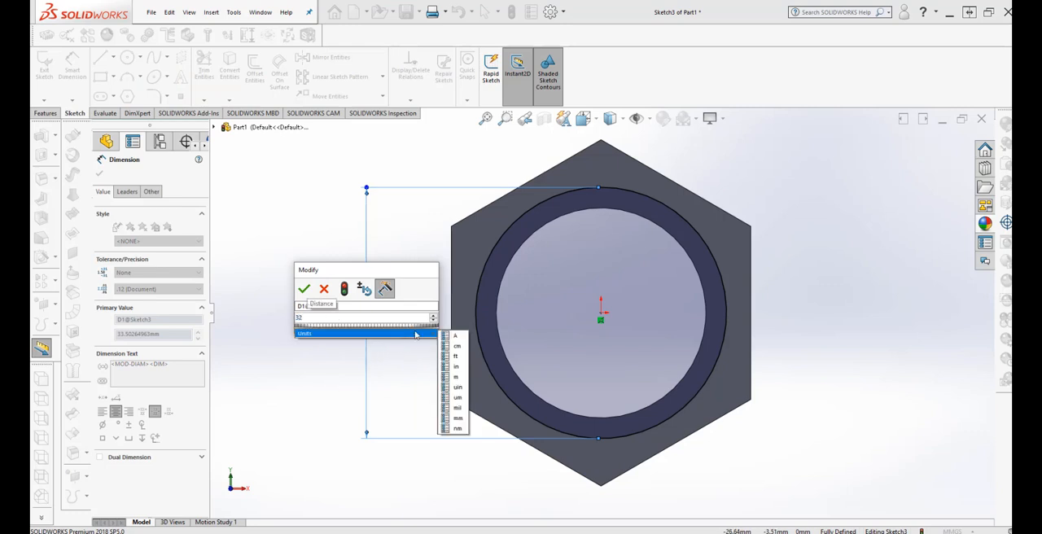
click(460, 418)
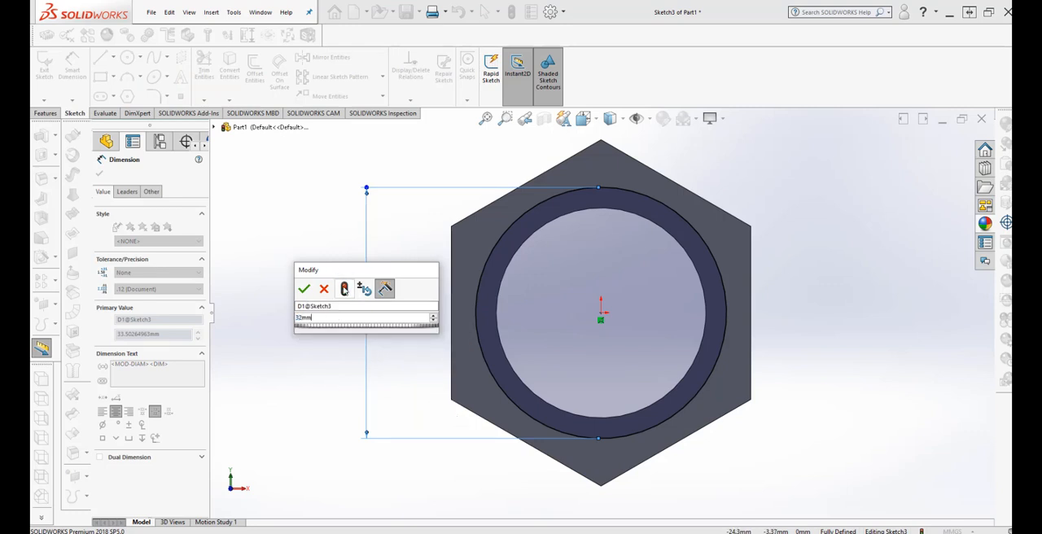
click(344, 289)
click(306, 291)
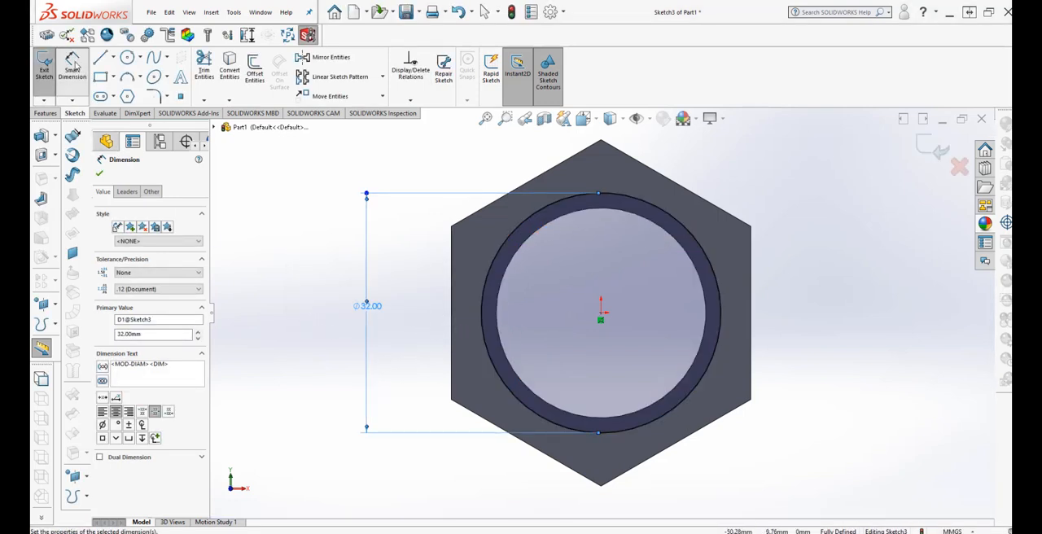
click(72, 65)
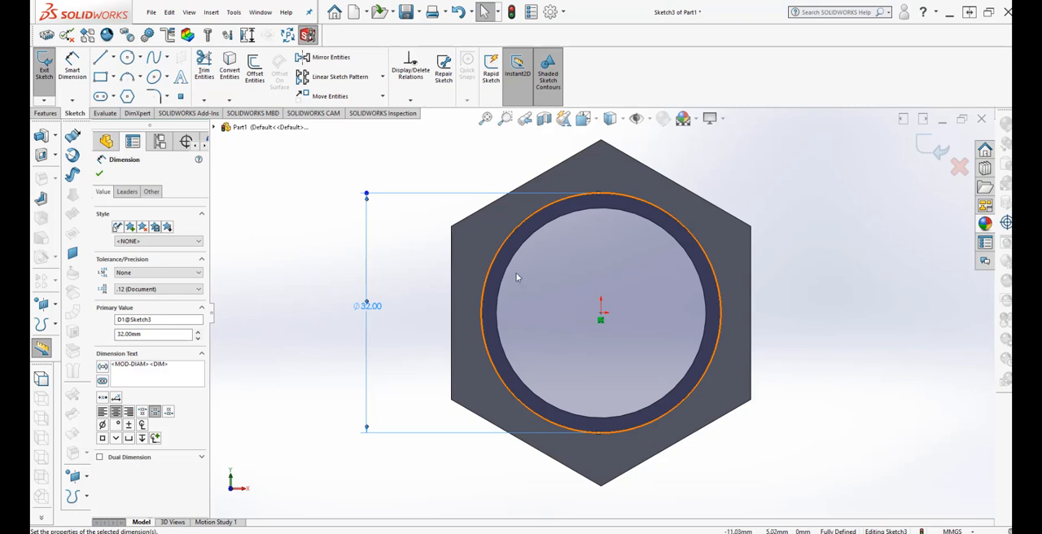
Convert the circular edge of the hole into sketch geometry with Convert Entities.
click(511, 263)
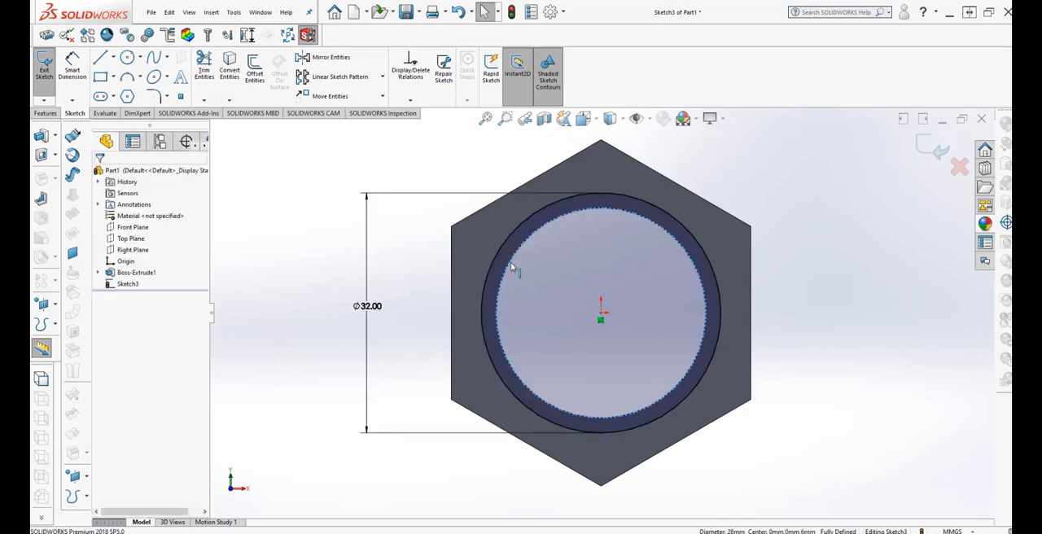
click(231, 74)
Extrude the ring between the two circles outward from the hexagonal face as a Blind boss, 12 mm deep with merged result.
mouse_move(586, 465)
middle_down()
mouse_move(528, 500)
mouse_move(551, 493)
middle_up()
scroll(554, 490, up, 2)
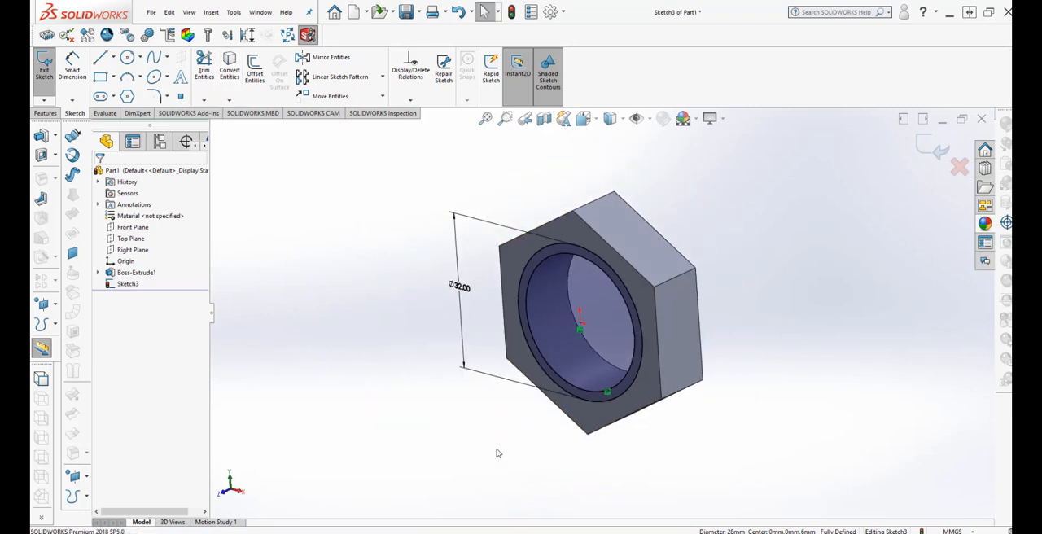
click(45, 113)
click(48, 67)
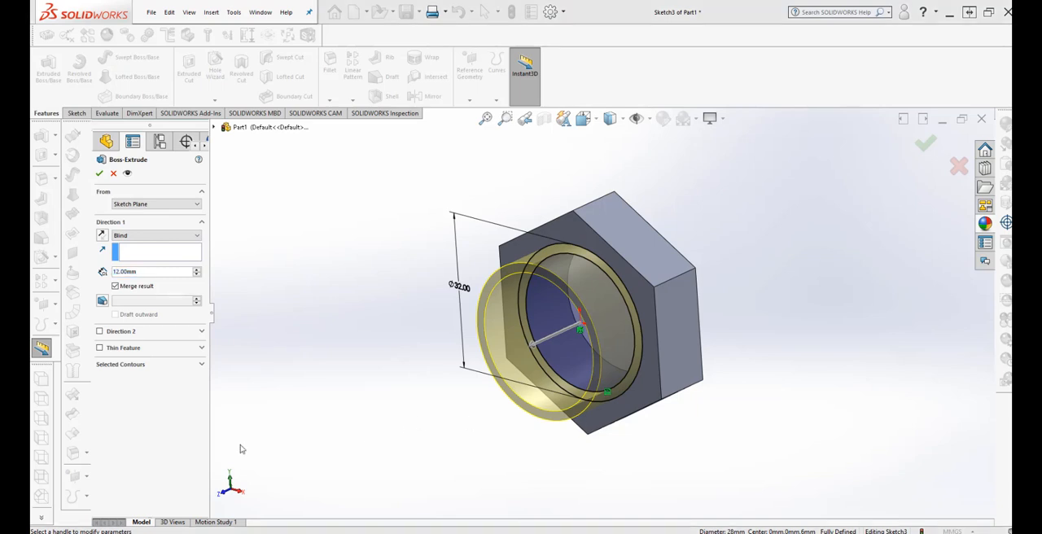
click(151, 275)
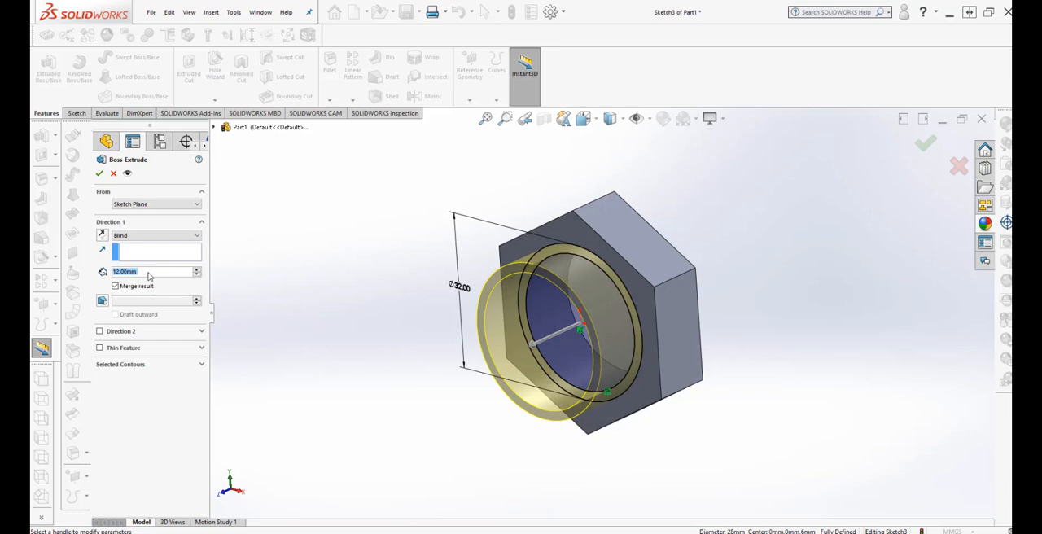
key(Return)
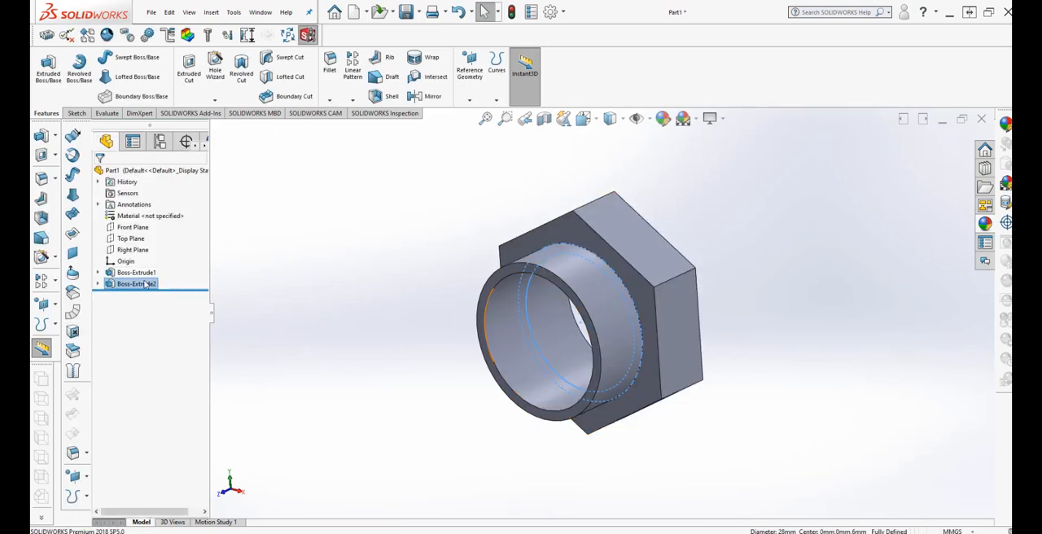
Edit the tubular boss extrusion and set its depth to 20 mm.
right_click(145, 284)
click(153, 249)
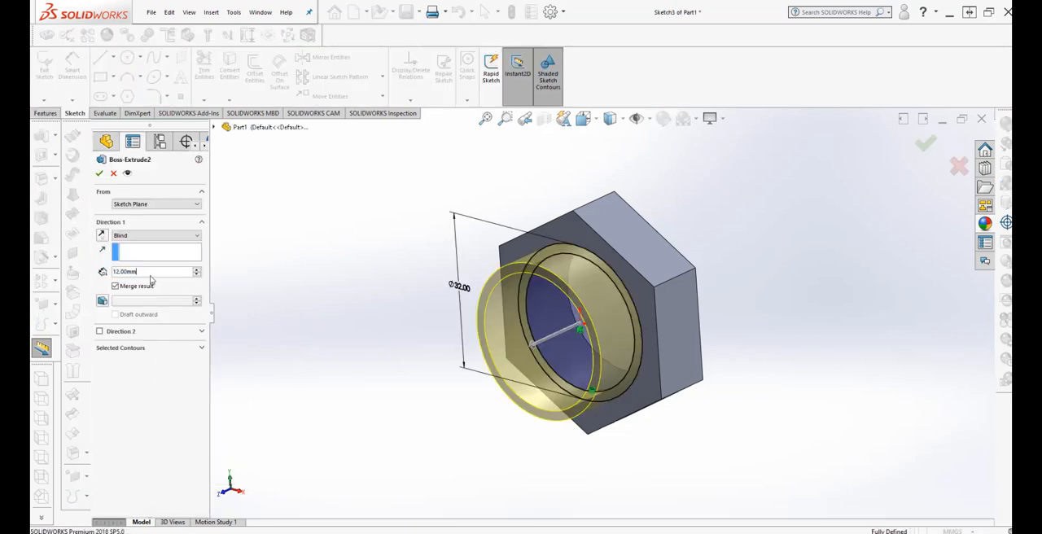
text(20)
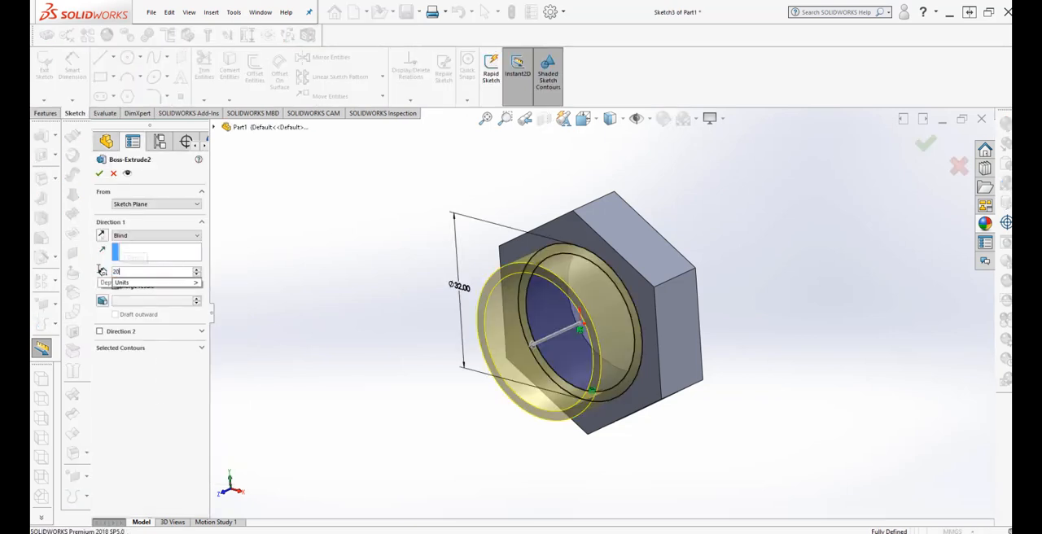
mouse_move(131, 282)
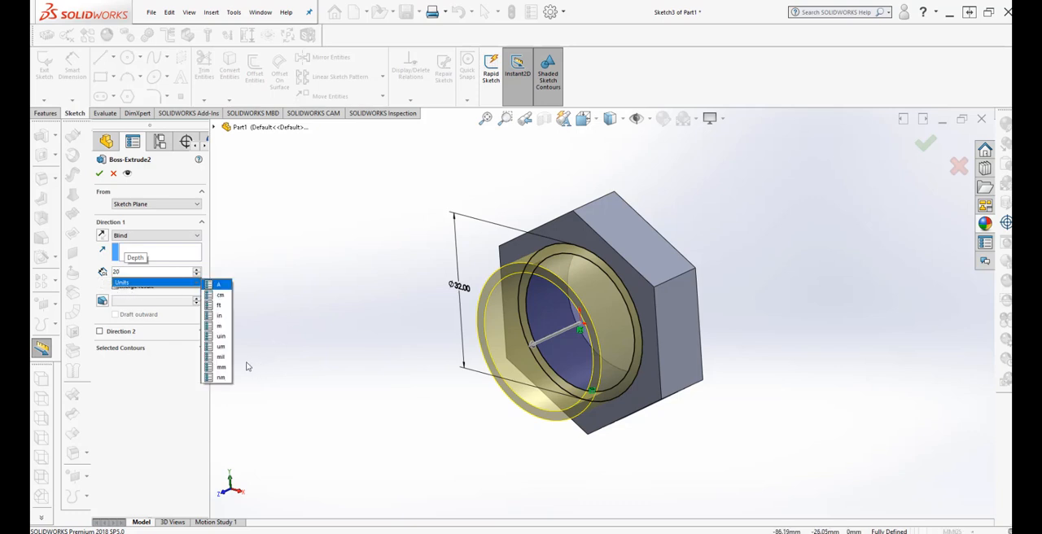
click(217, 368)
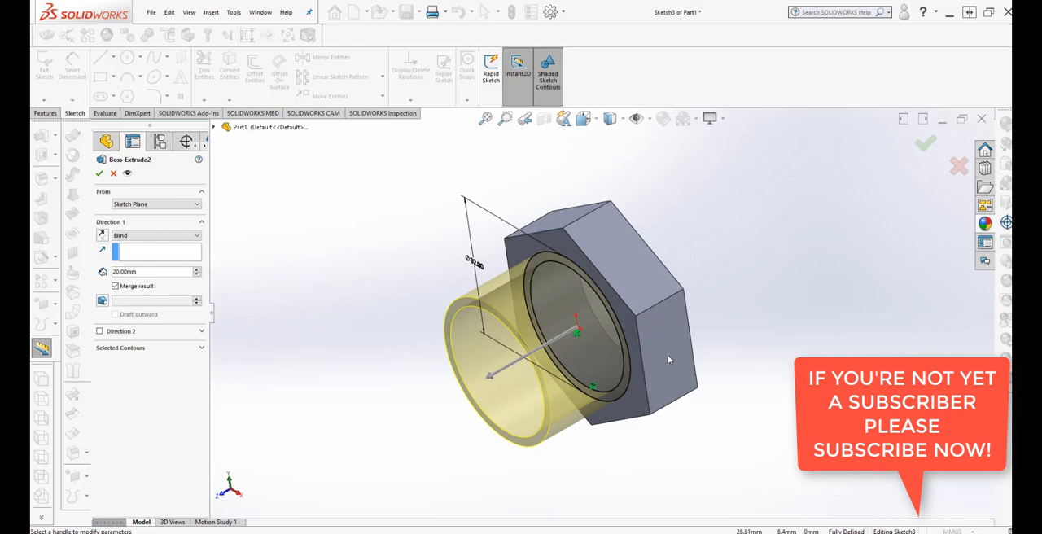
middle_drag(667, 355, 677, 333)
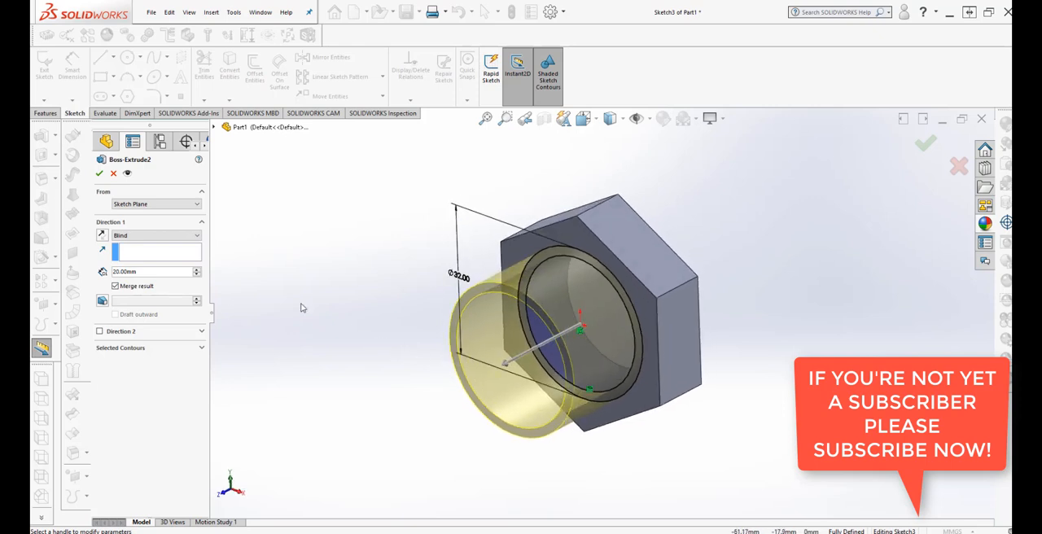
click(100, 173)
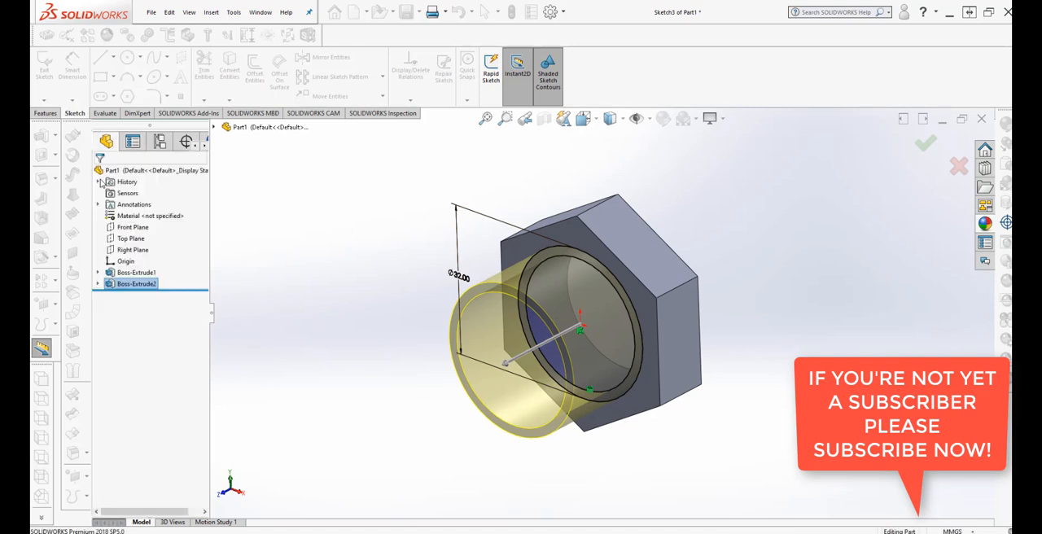
Start a new sketch on the hexagonal face opposite the 32 mm tubular extension.
middle_drag(428, 415, 418, 370)
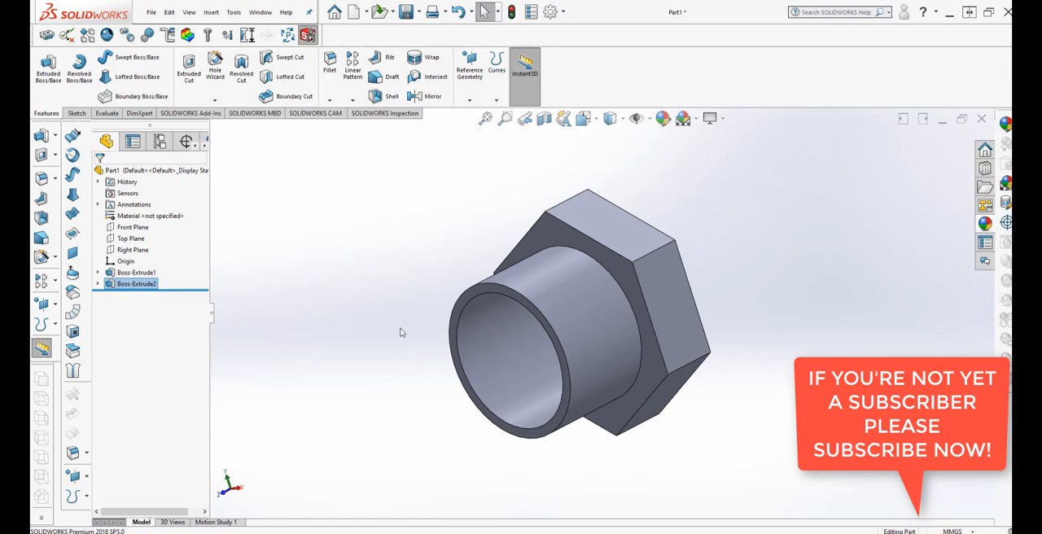
middle_drag(312, 193, 474, 322)
click(527, 350)
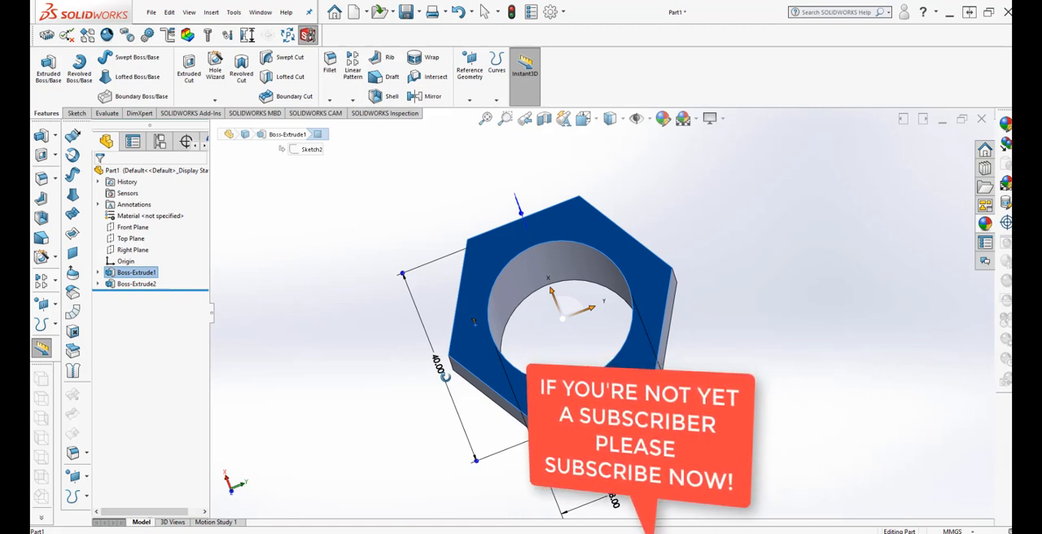
middle_drag(445, 377, 502, 465)
click(816, 384)
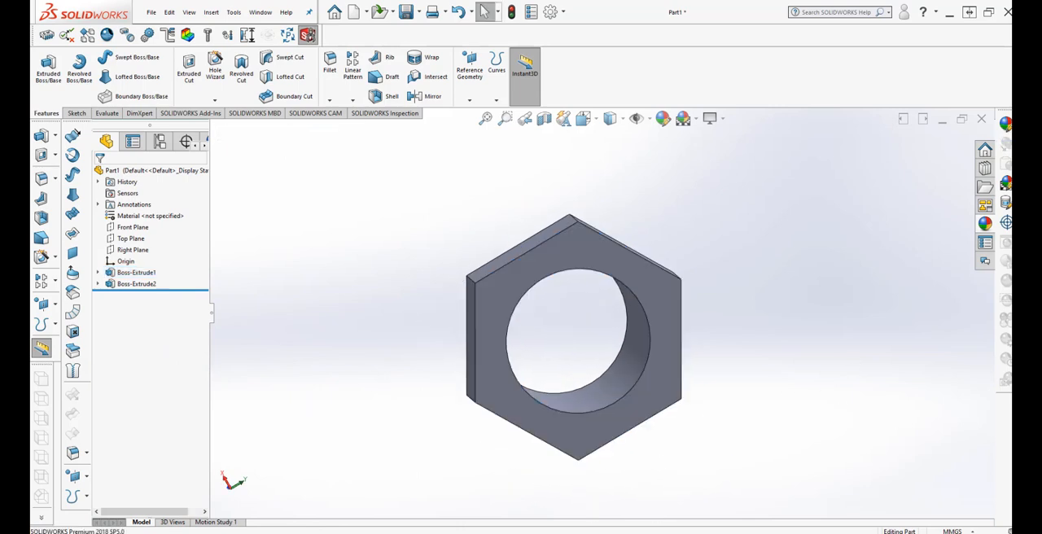
key(ctrl+2)
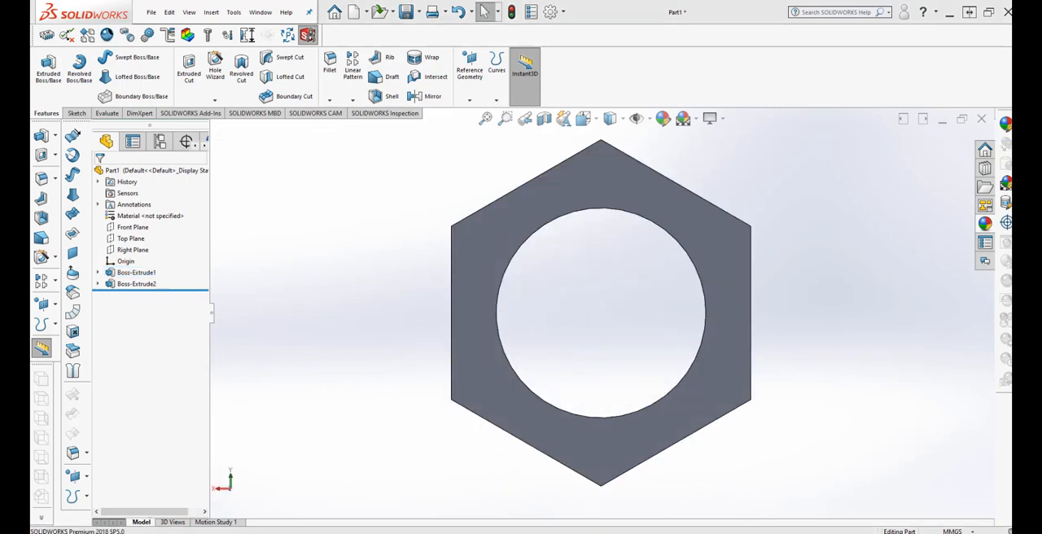
click(483, 234)
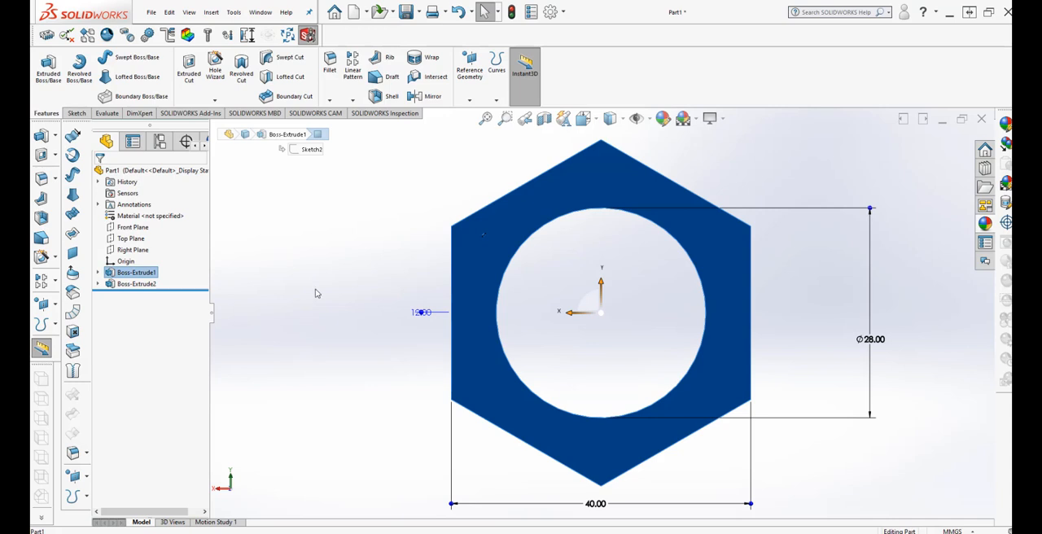
click(76, 113)
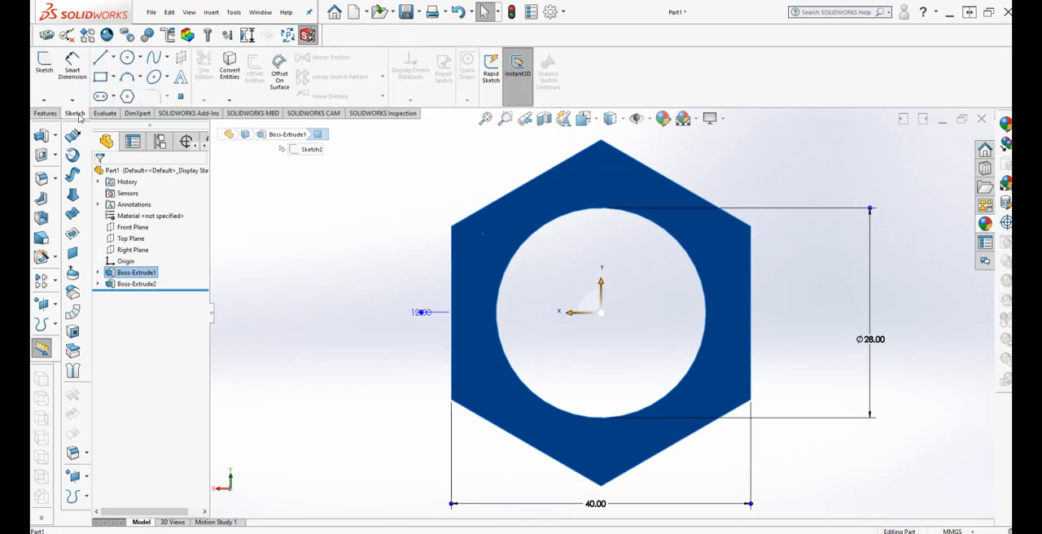
click(45, 65)
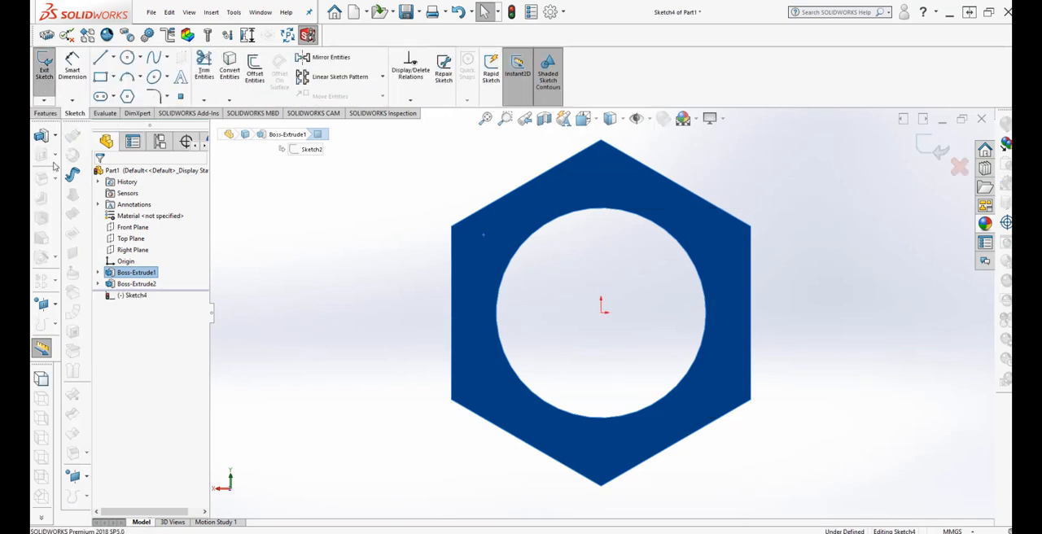
Sketch two concentric circles centred on the origin, one about 11.3 mm in radius and one matching the bore edge at 14 mm radius.
click(128, 58)
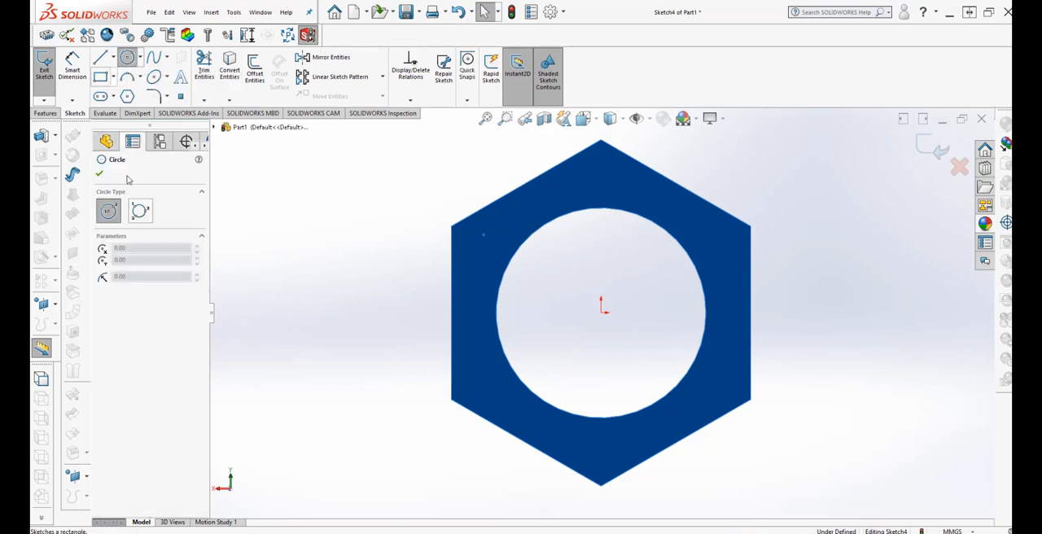
click(602, 315)
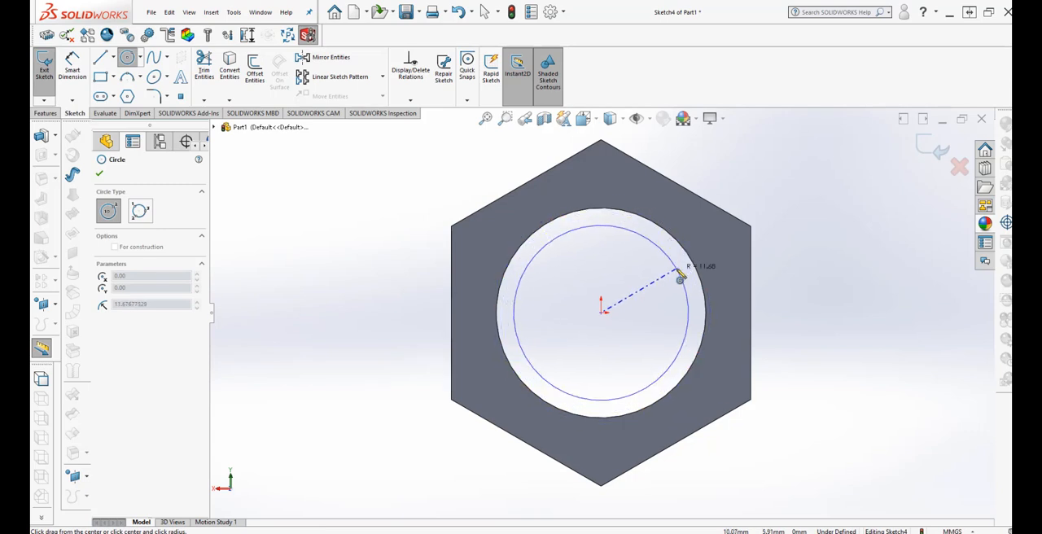
click(678, 277)
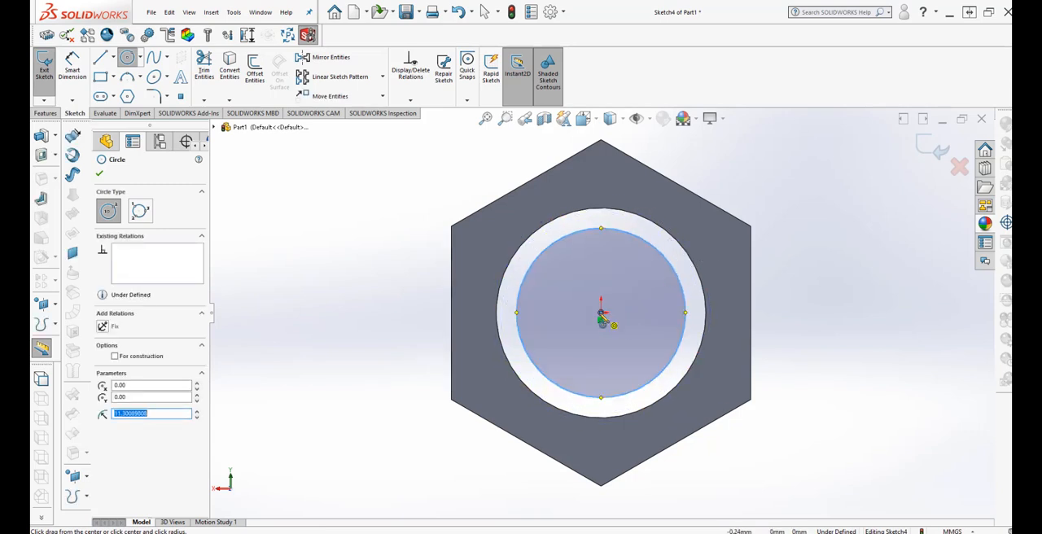
click(600, 314)
click(700, 275)
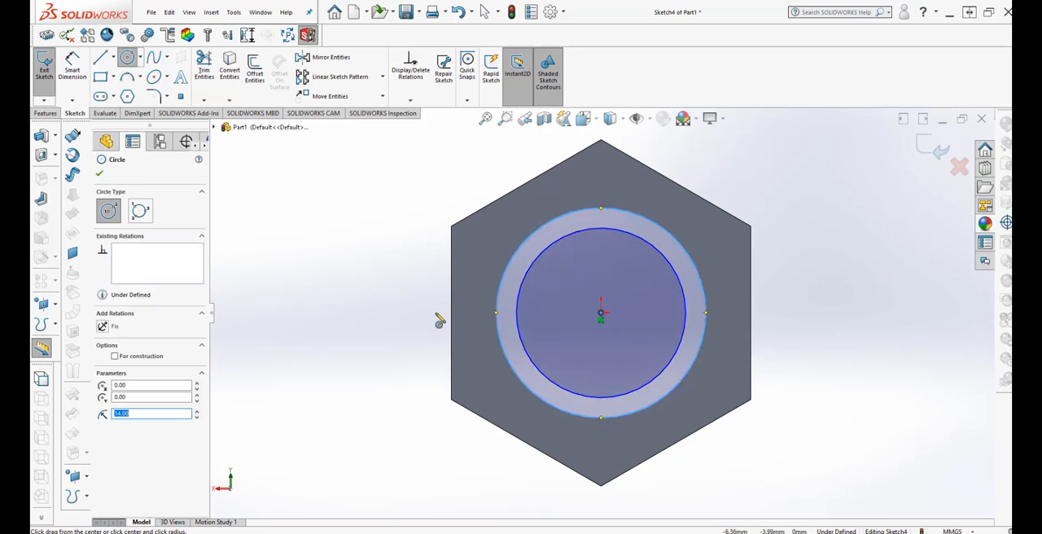
Dimension the outer circle's diameter as 28 mm.
click(70, 65)
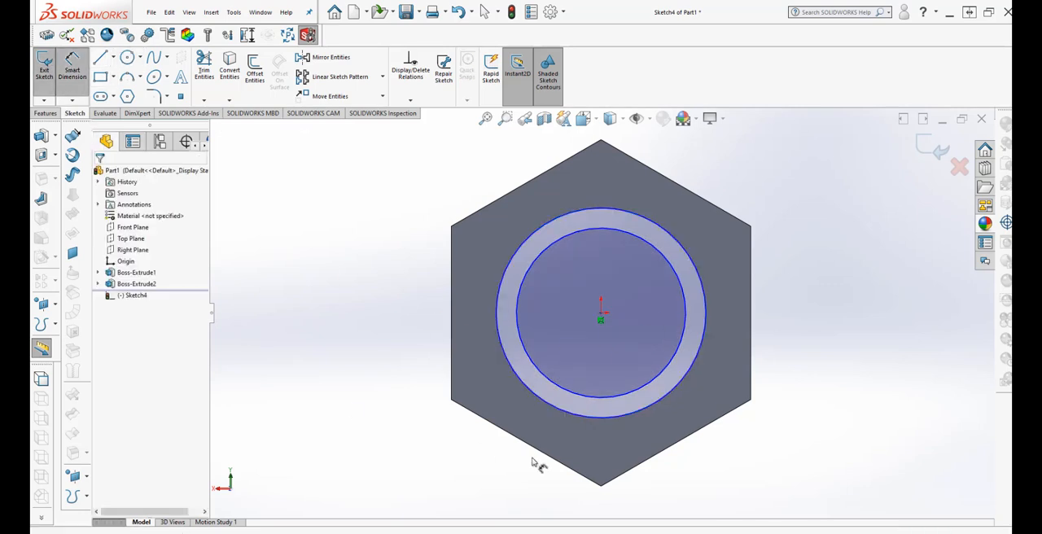
click(526, 384)
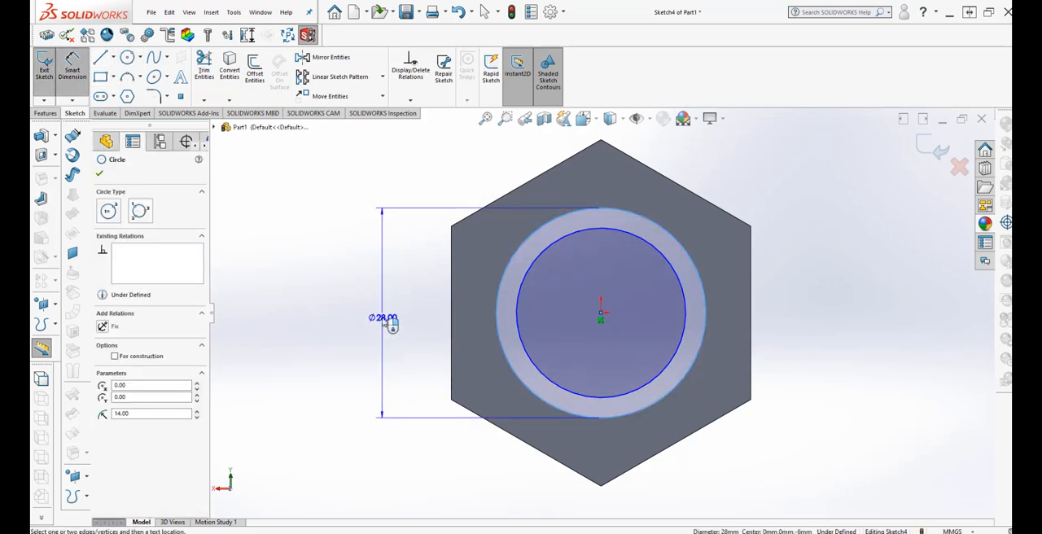
click(391, 324)
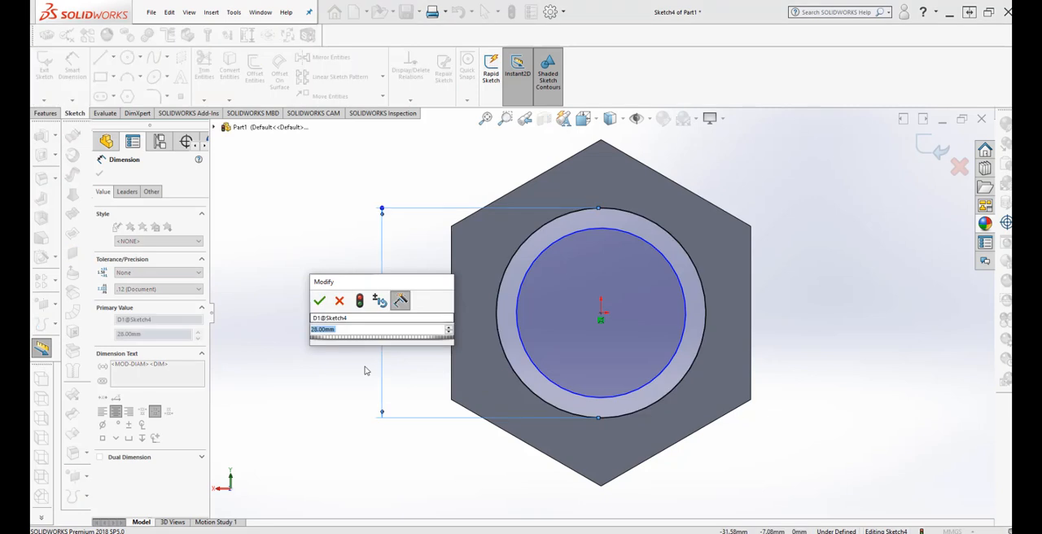
click(319, 301)
Dimension the inner circle's diameter and set it to 25 mil.
click(555, 388)
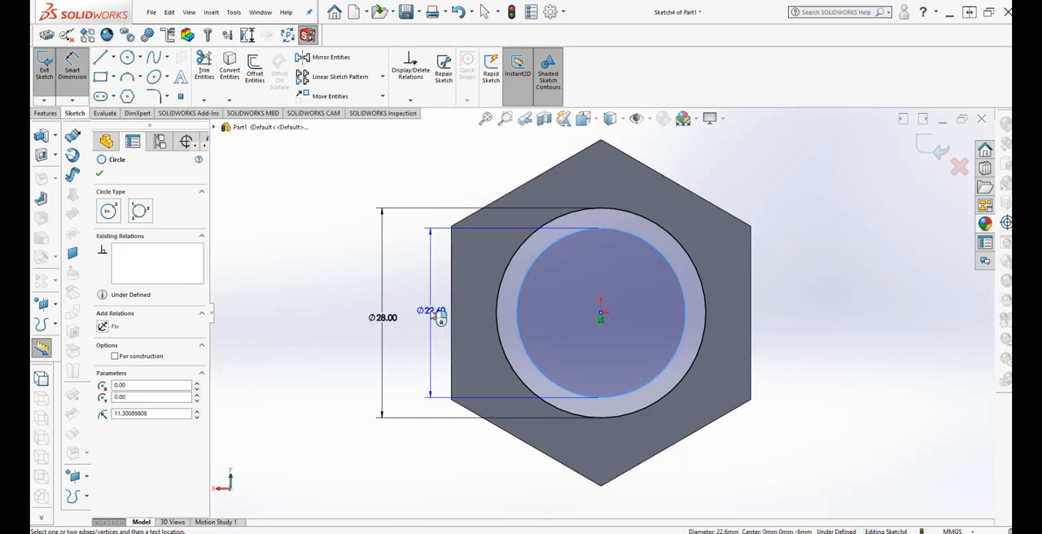
click(432, 314)
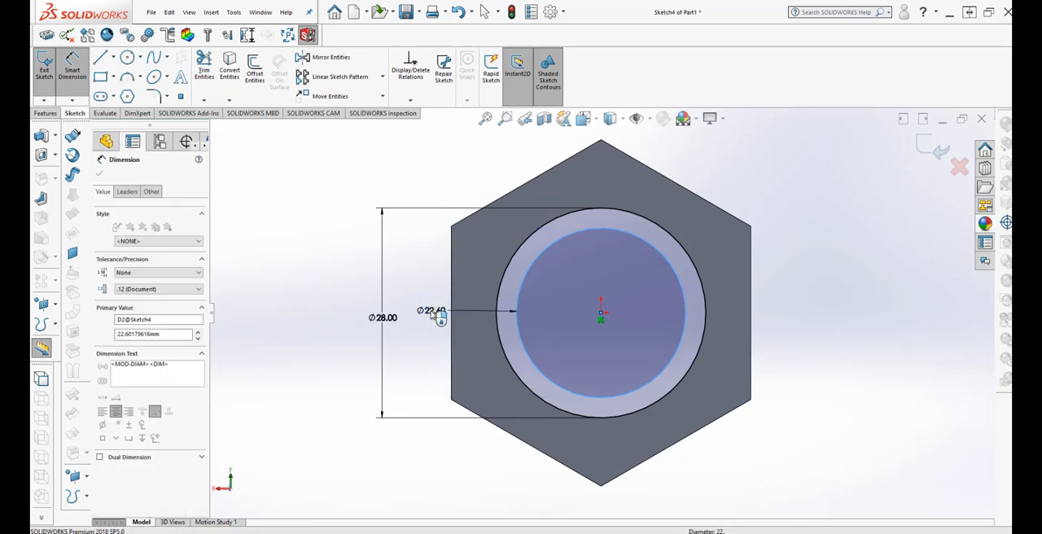
text(25)
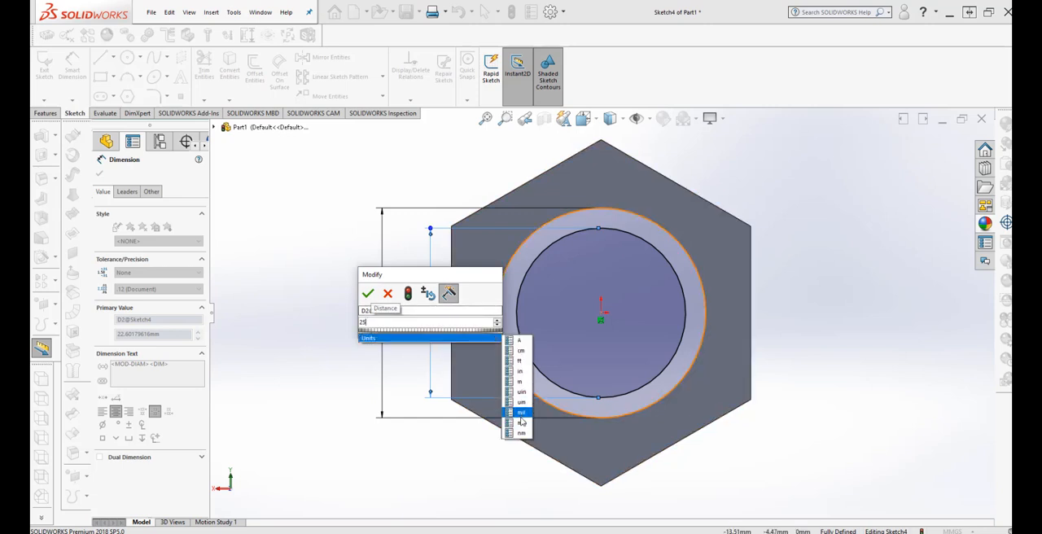
click(521, 414)
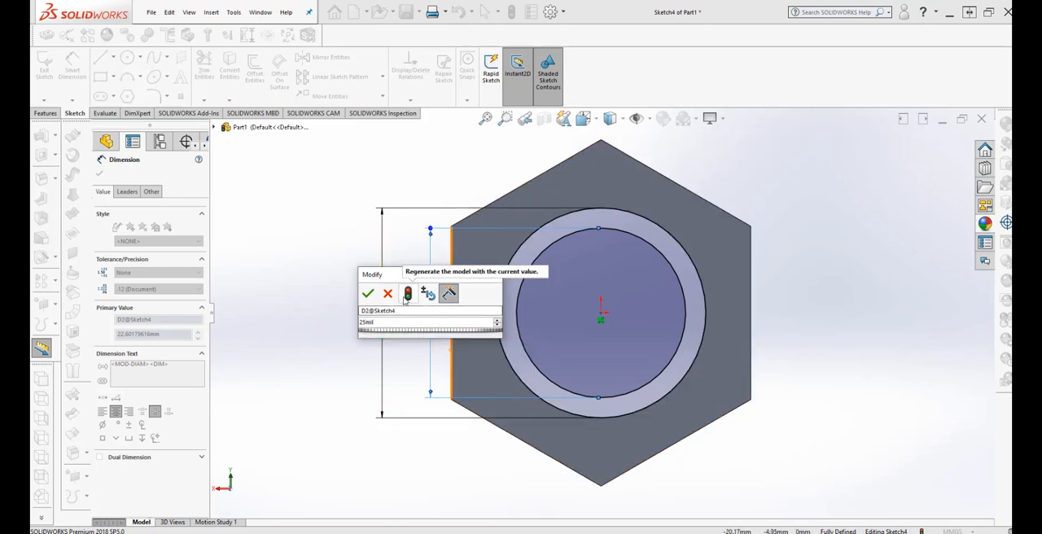
click(406, 295)
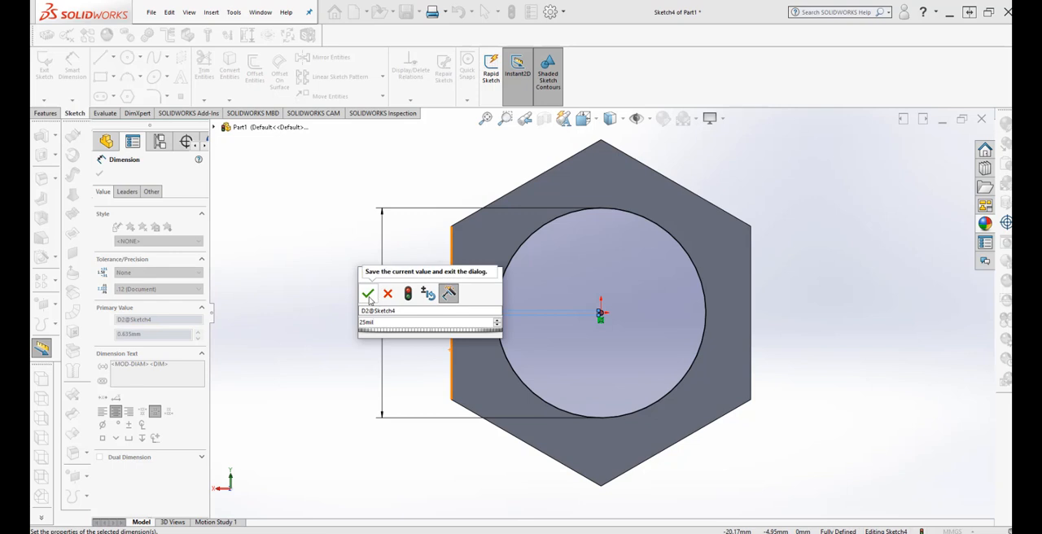
click(369, 301)
click(329, 305)
scroll(345, 313, up, 1)
middle_drag(657, 397, 660, 409)
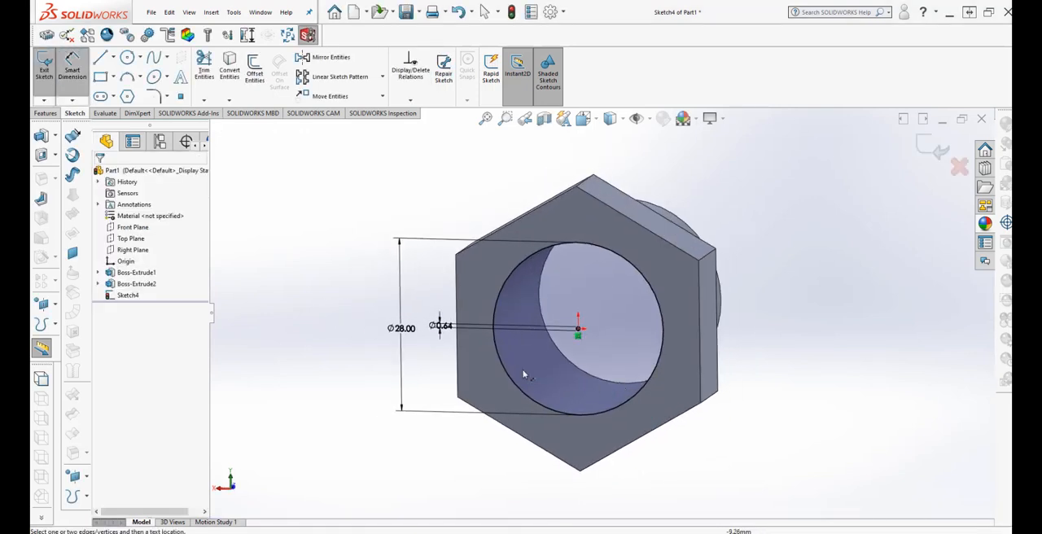
Set the inner circle's diameter to 25 mm, using millimetres as the unit.
double_click(443, 326)
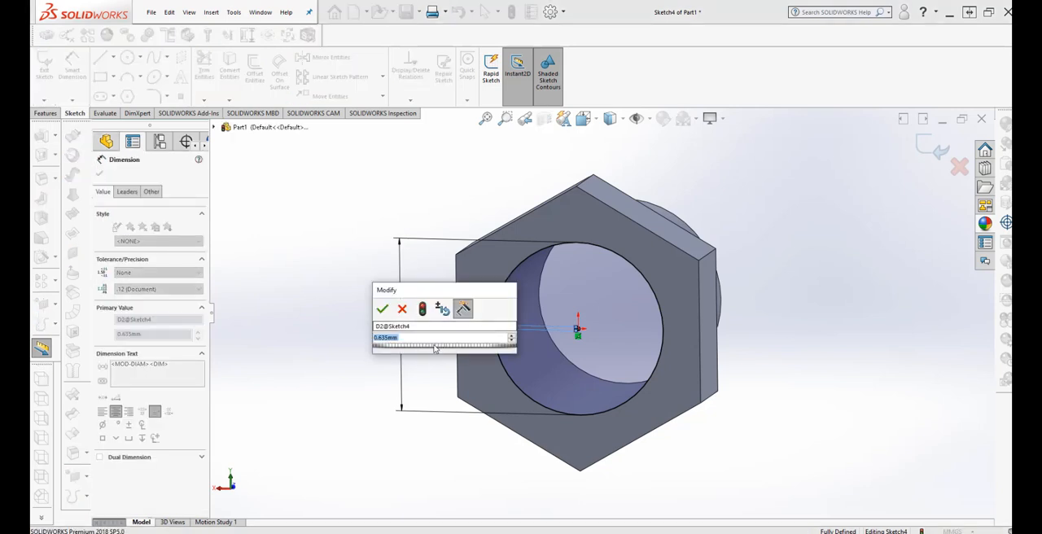
text(25)
mouse_move(435, 352)
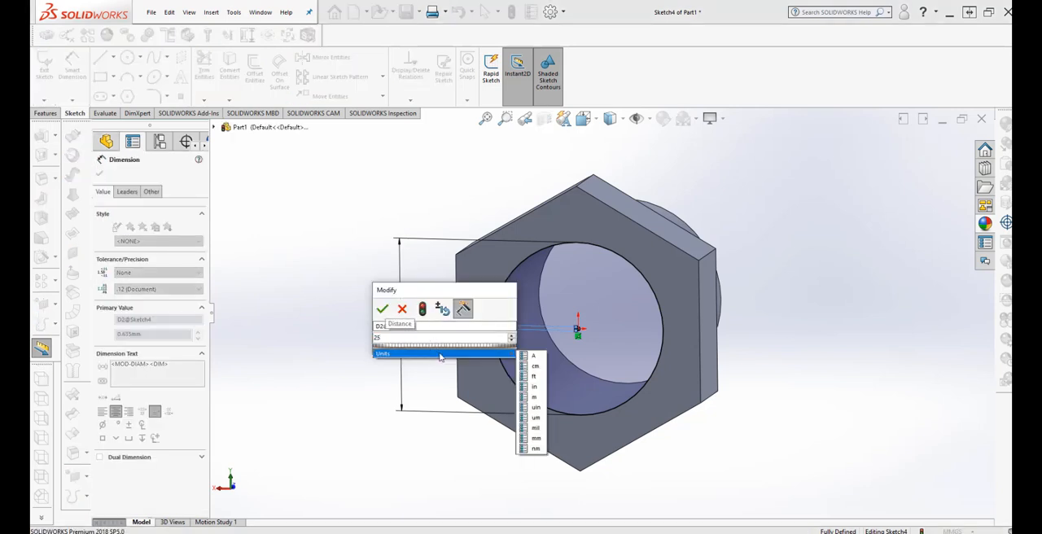
click(530, 437)
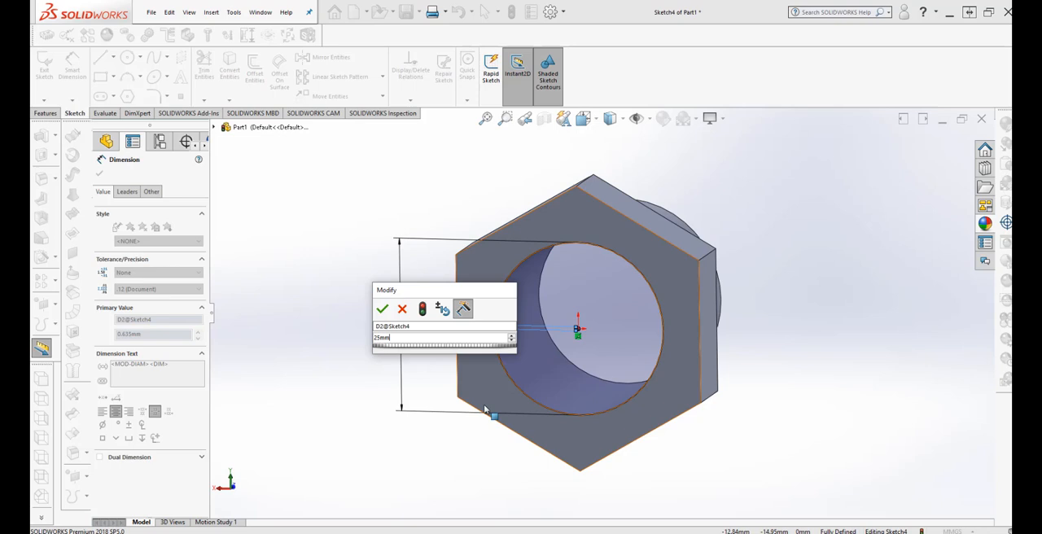
click(423, 314)
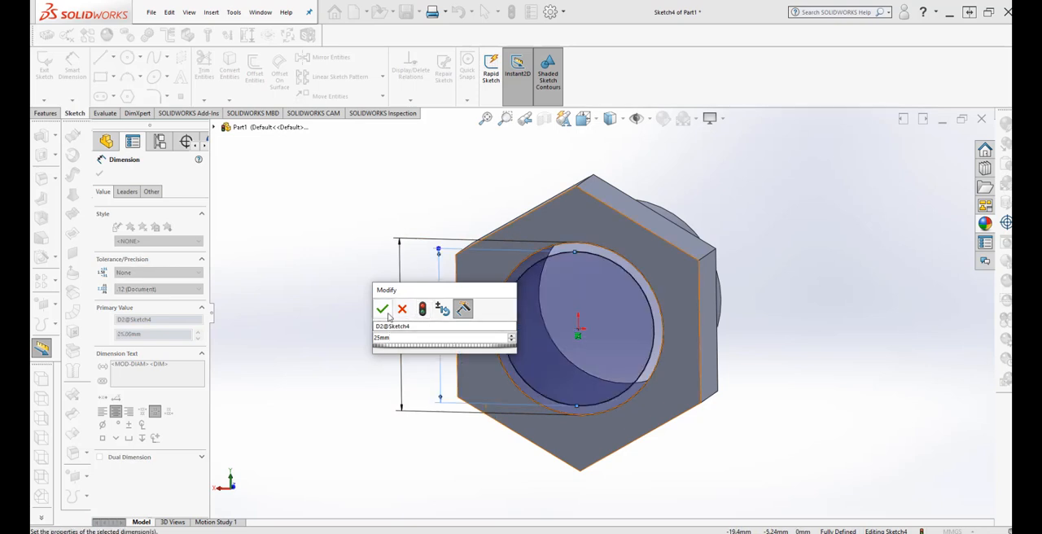
click(382, 309)
Change the inner circle's diameter to 22 mm.
mouse_move(293, 268)
middle_down()
mouse_move(268, 350)
mouse_move(275, 341)
middle_up()
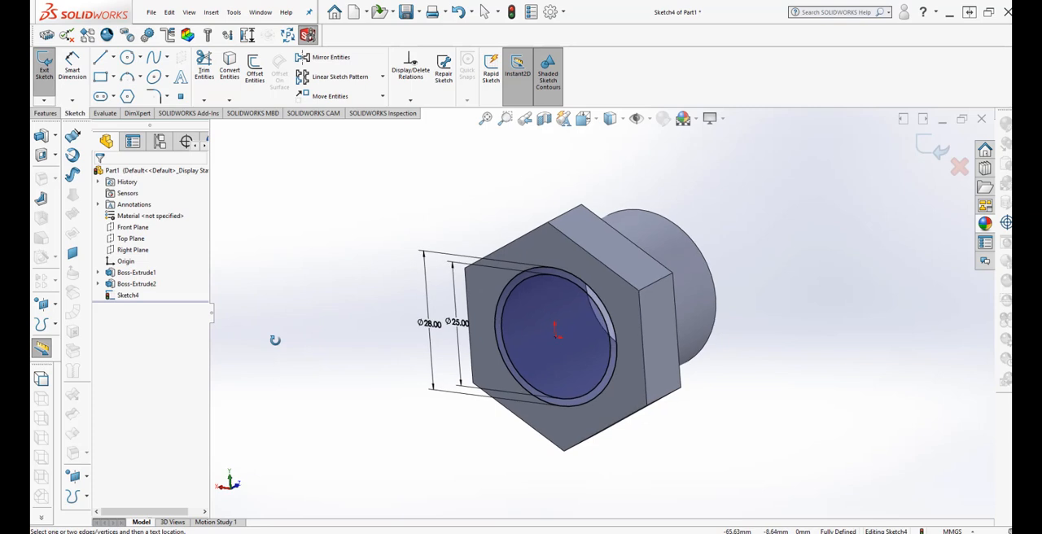
click(462, 324)
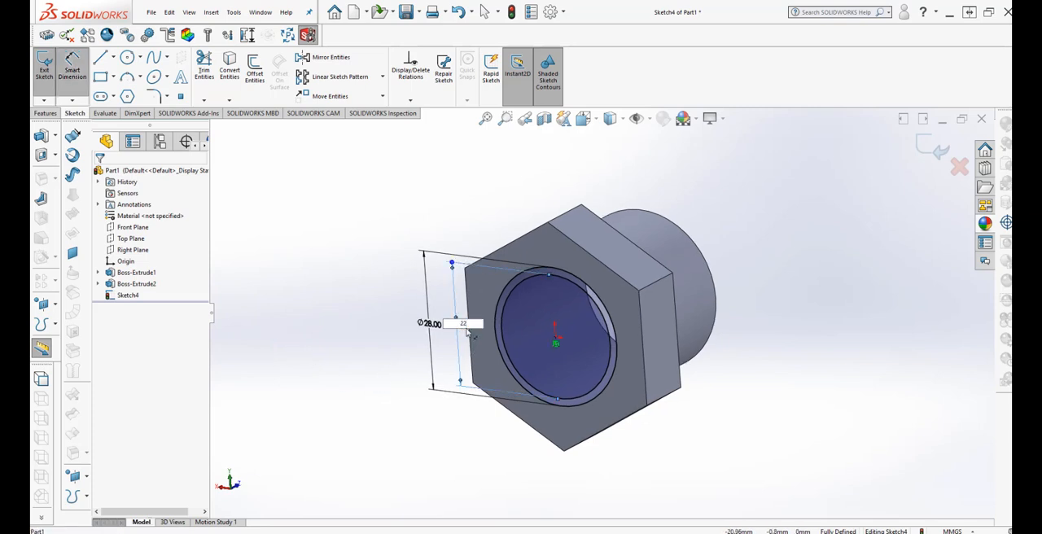
click(397, 392)
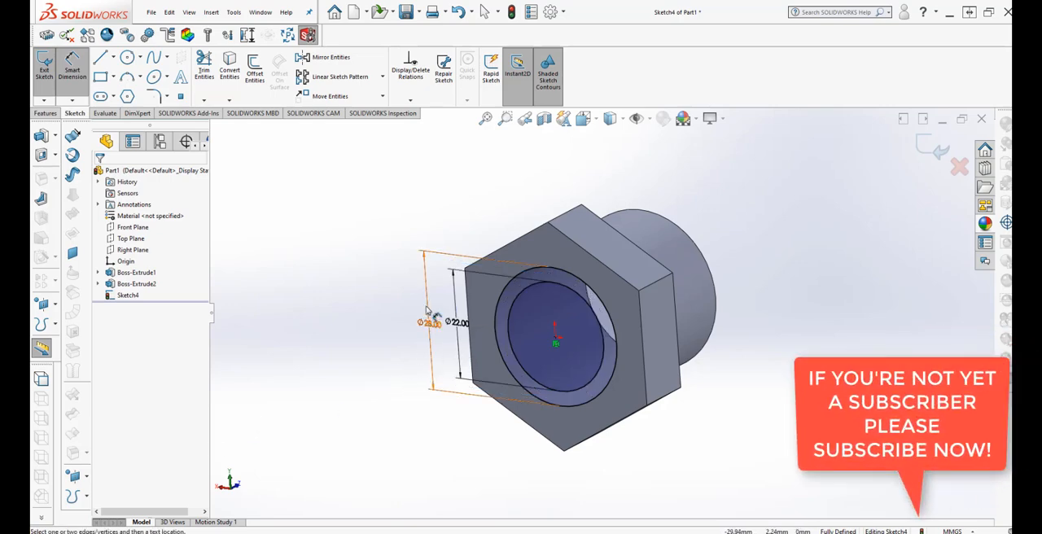
Extrude the ring between the 22 and 28 mm circles outward as a merged Blind boss, first setting 18 mm depth and changing it to 20 mm.
middle_drag(363, 272, 351, 367)
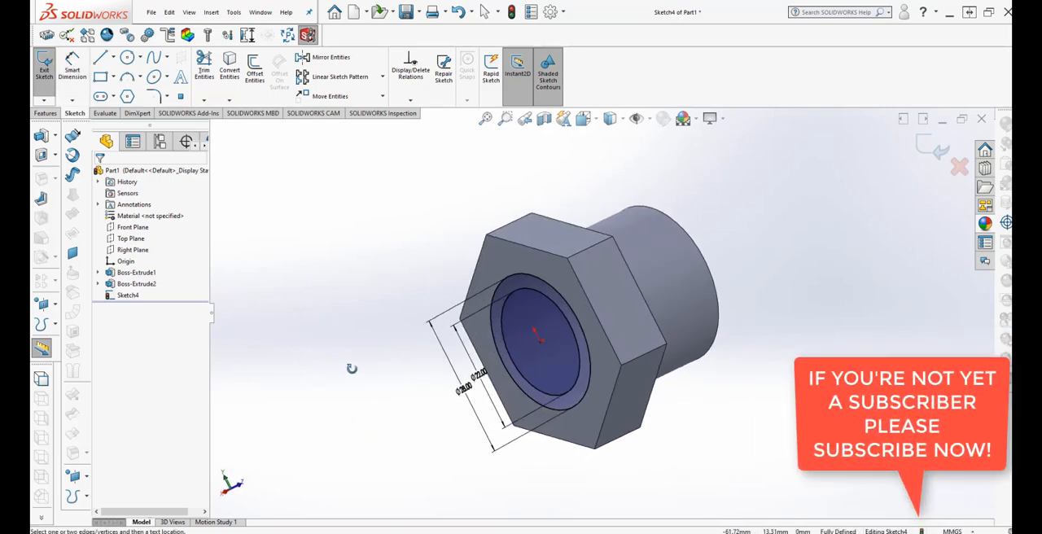
click(46, 113)
click(50, 78)
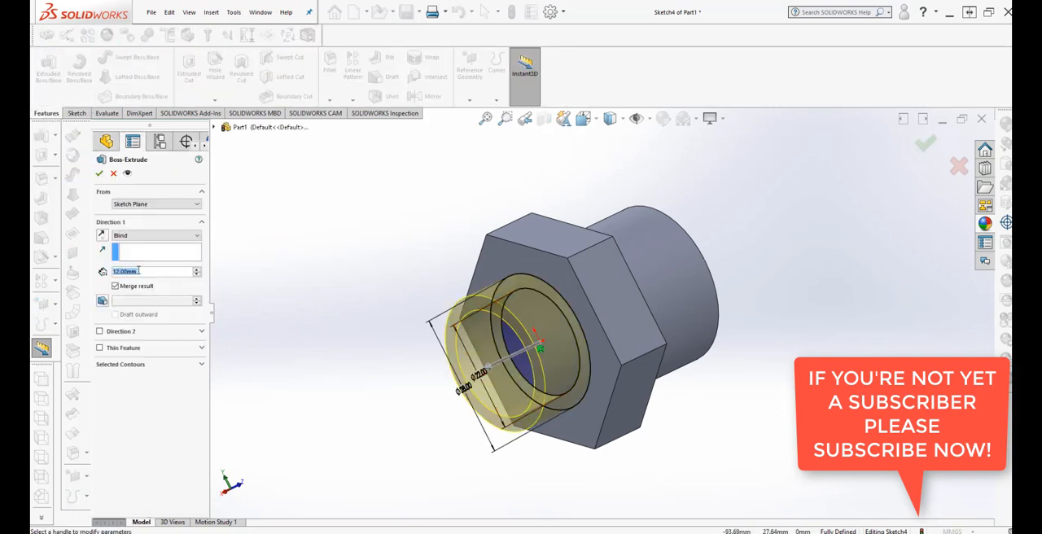
click(138, 270)
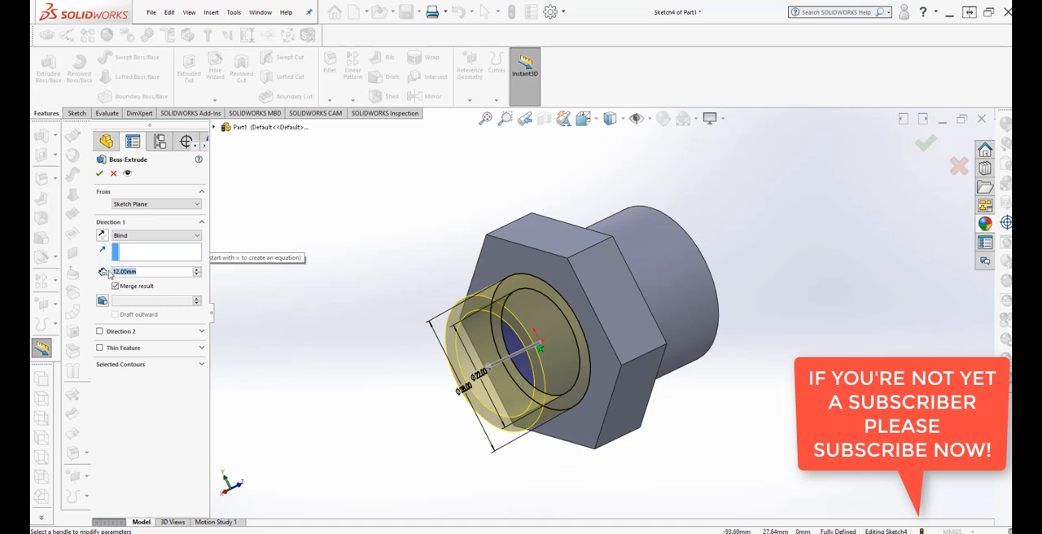
text(18)
mouse_move(140, 284)
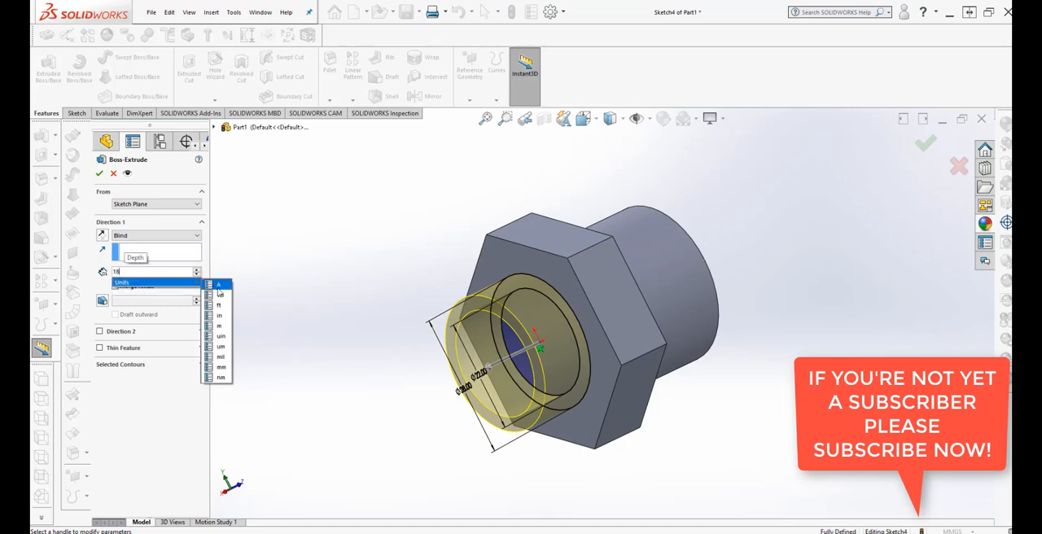
click(225, 369)
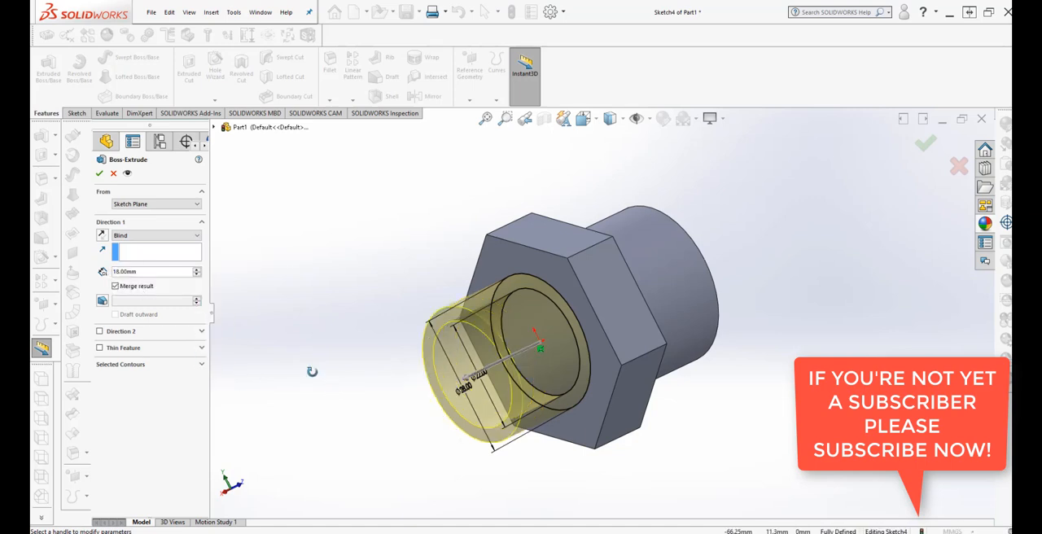
mouse_move(312, 369)
middle_down()
mouse_move(298, 372)
mouse_move(310, 389)
mouse_move(272, 364)
mouse_move(314, 374)
middle_up()
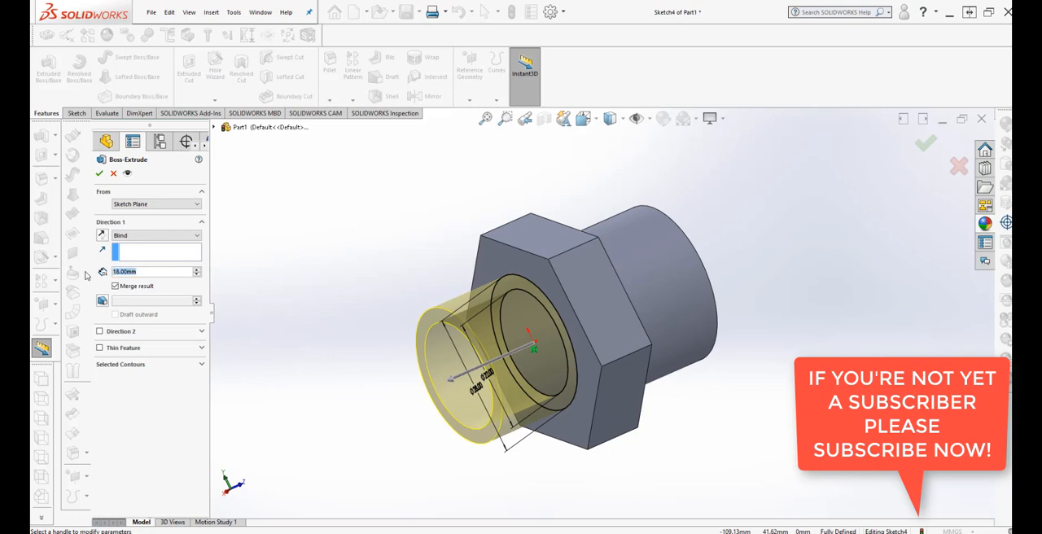
text(20)
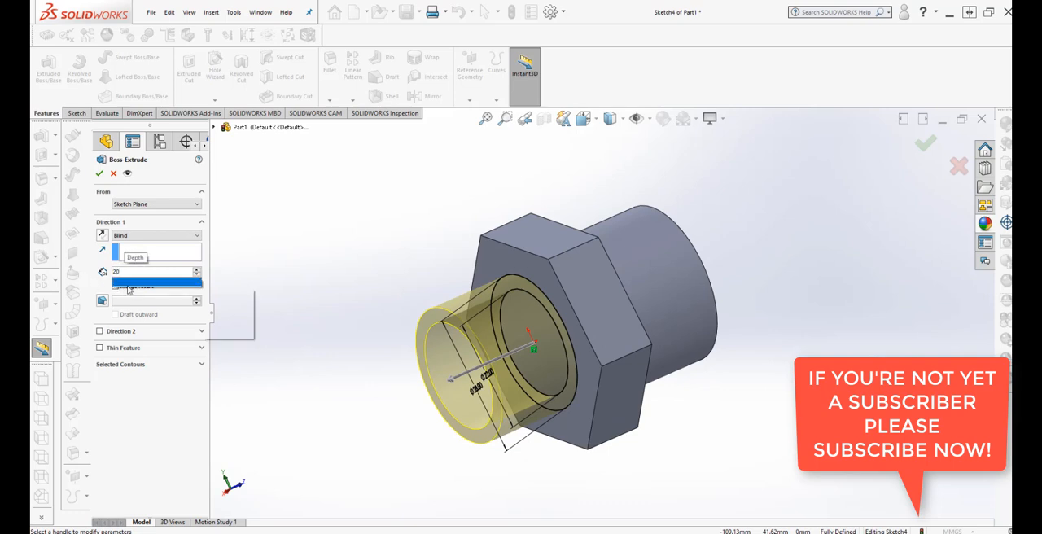
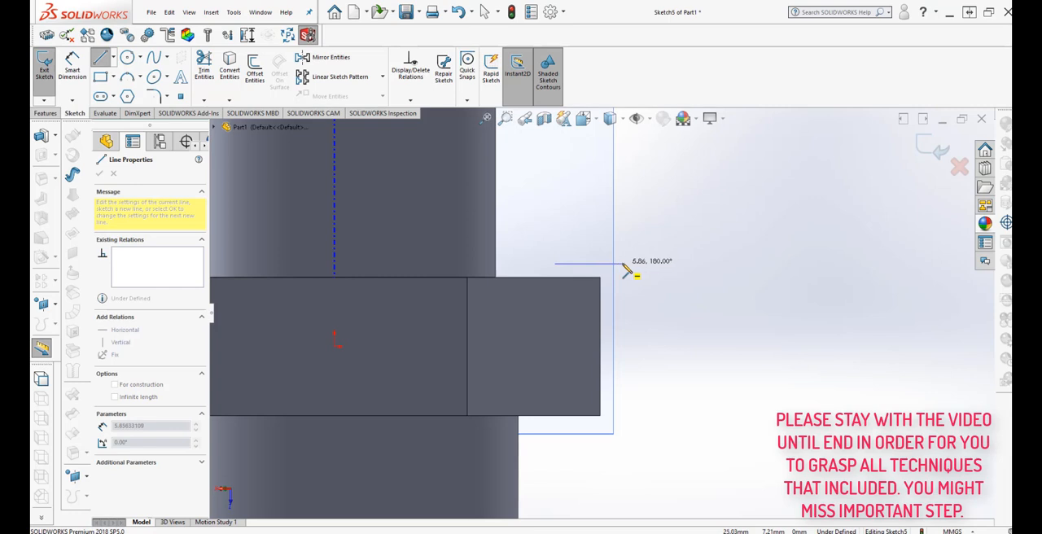
Sketch a closed right triangle about 6.2 mm wide and 6.5 mm high over the hexagon's upper outer corner.
click(625, 263)
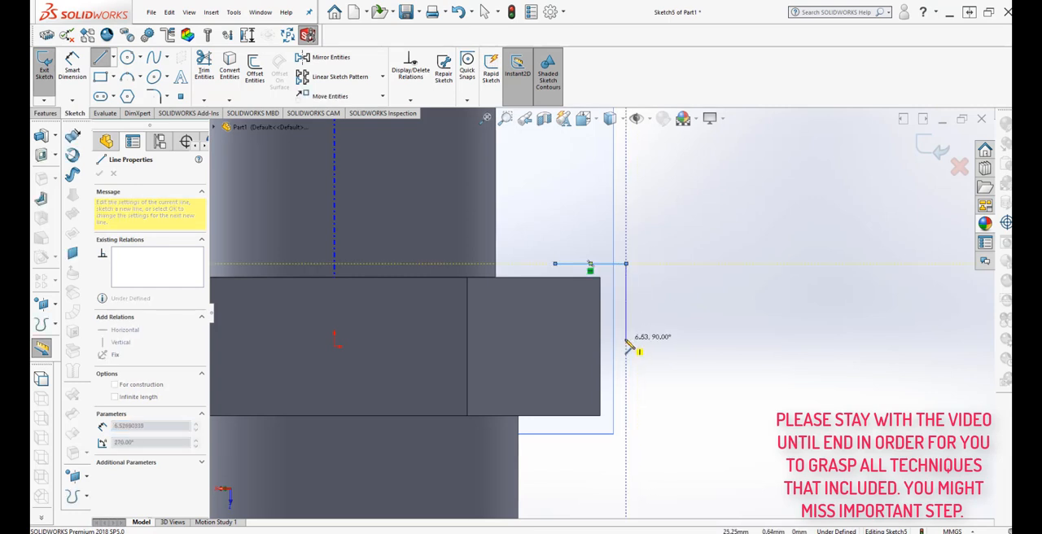
click(625, 338)
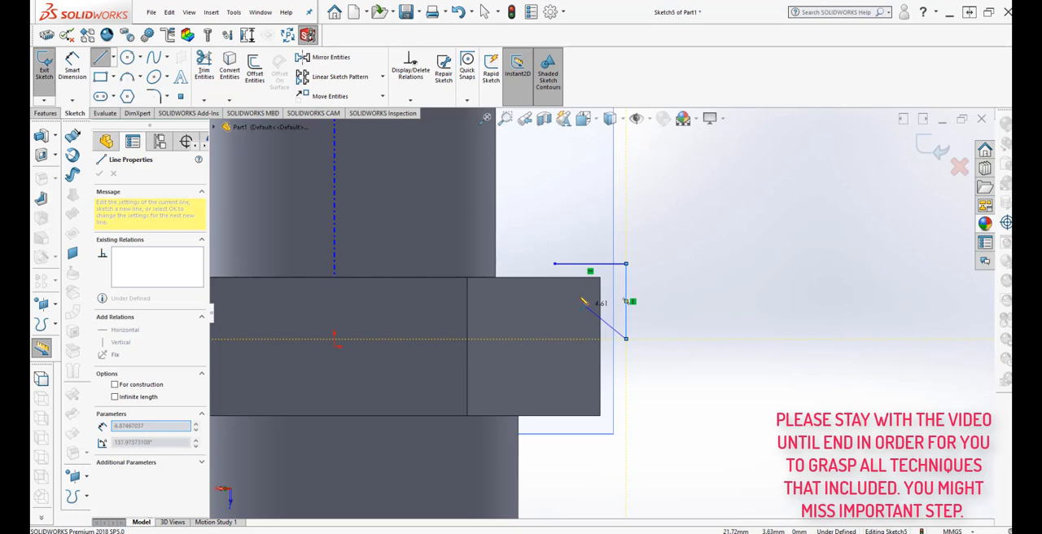
click(555, 264)
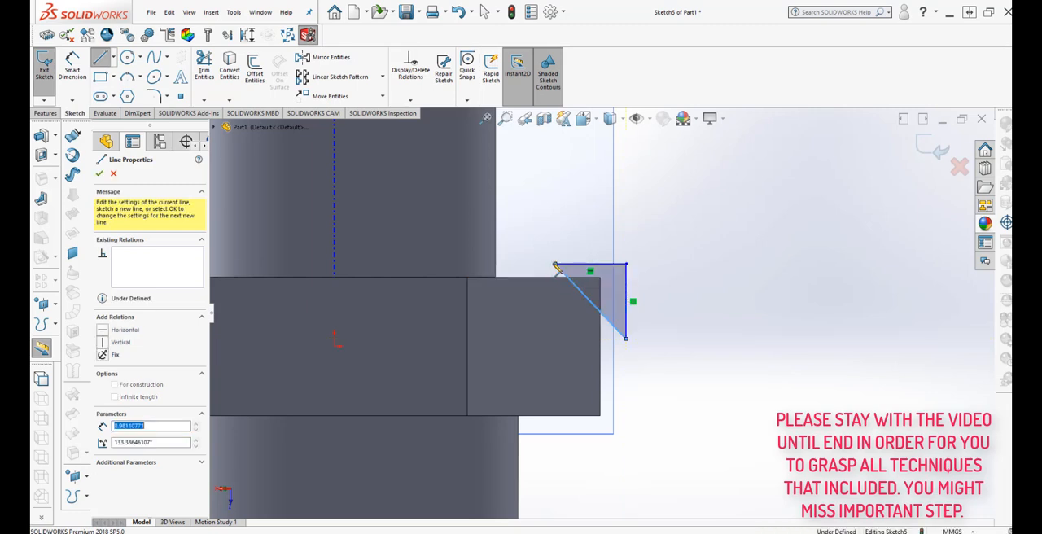
right_click(567, 259)
click(592, 262)
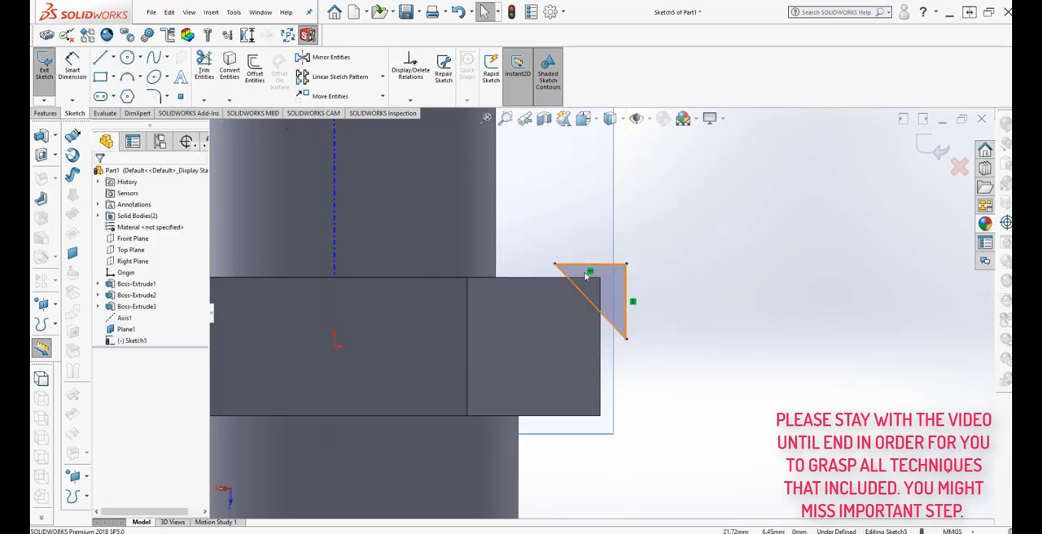
Dimension the triangle's horizontal side and set it to 8 mm.
scroll(593, 264, down, 3)
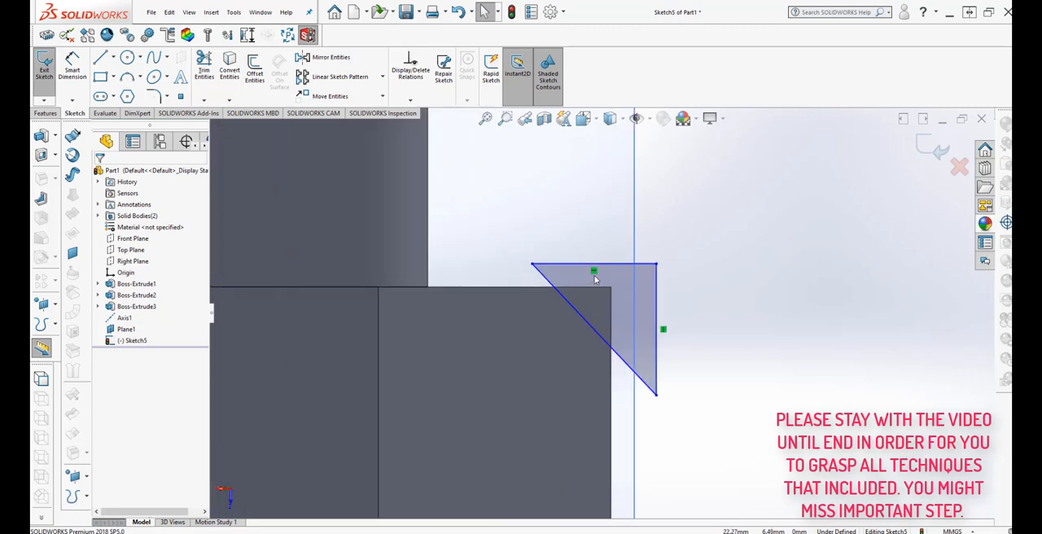
click(71, 67)
click(606, 265)
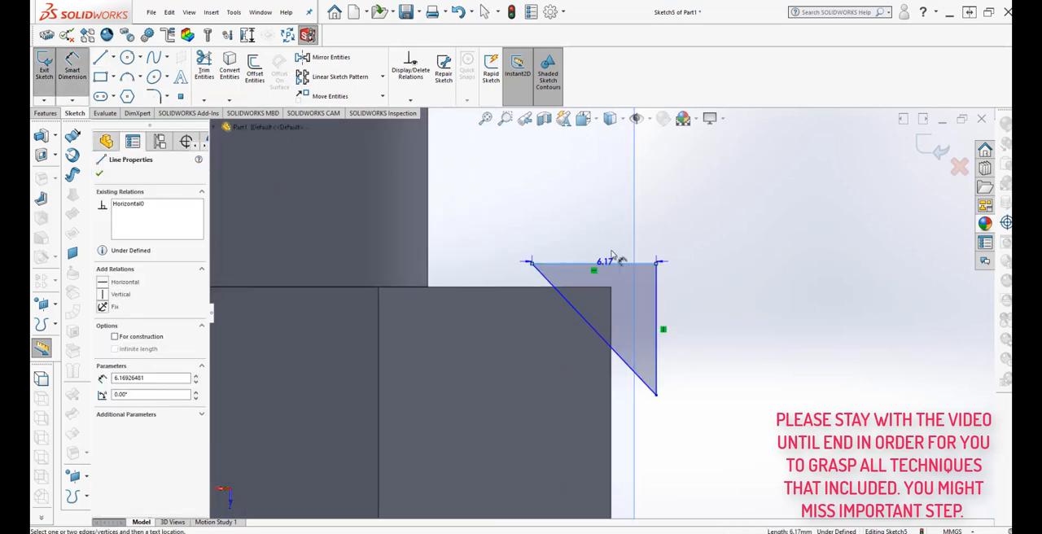
click(594, 228)
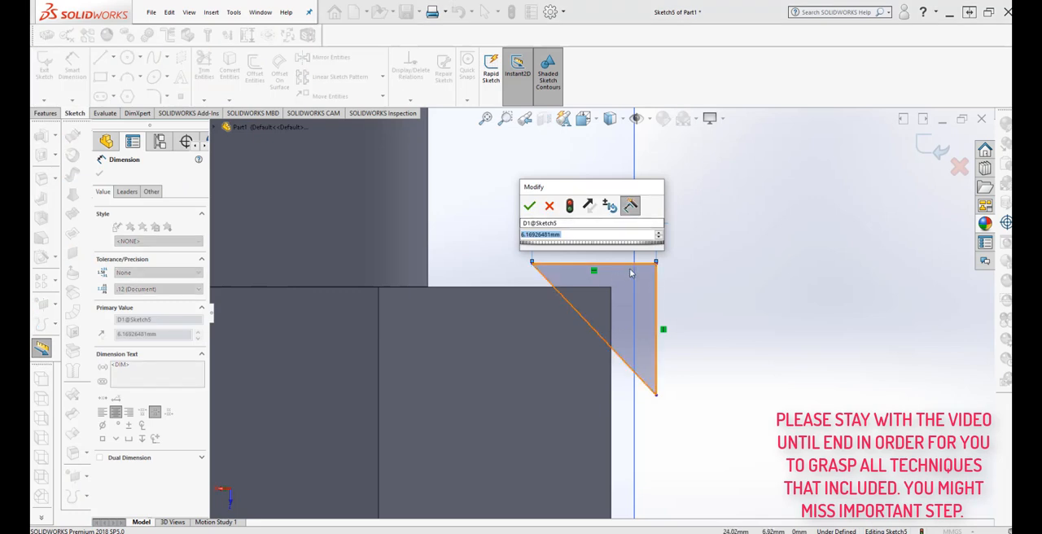
text(8)
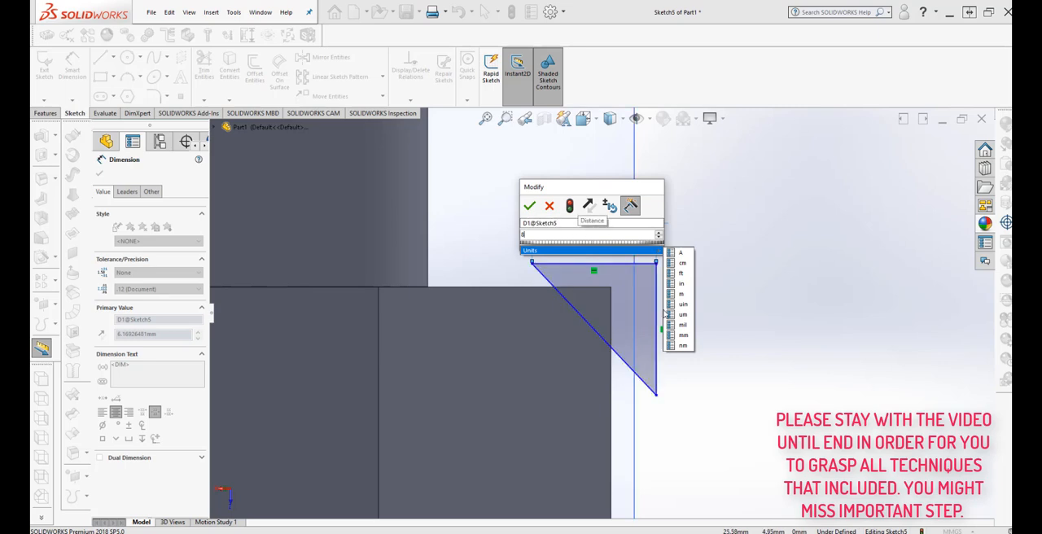
click(680, 334)
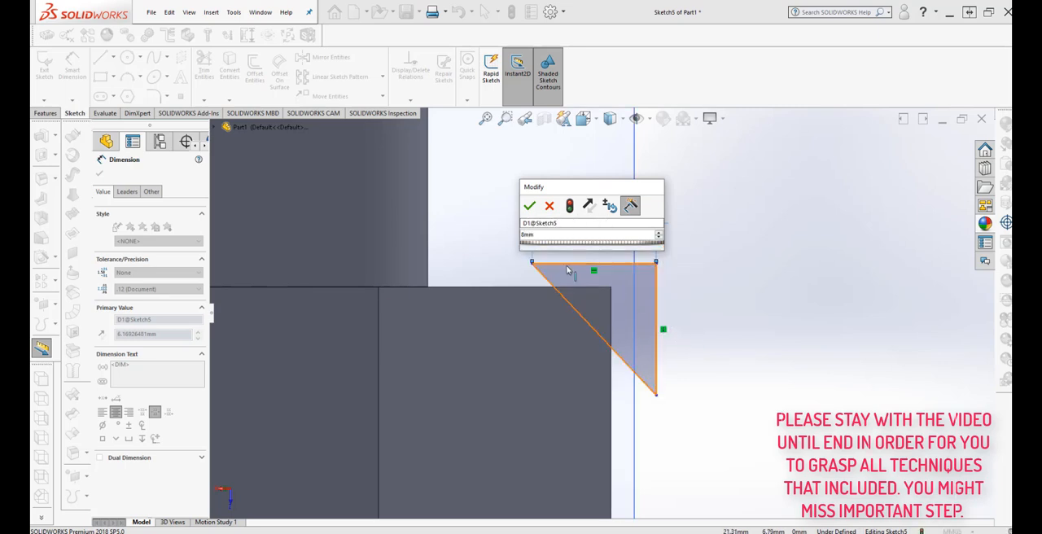
click(568, 206)
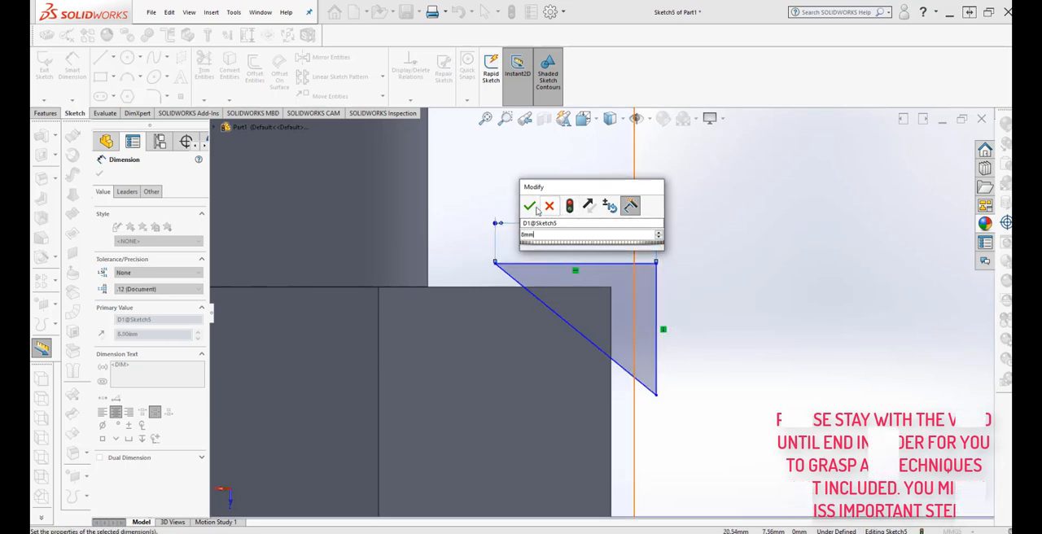
click(529, 206)
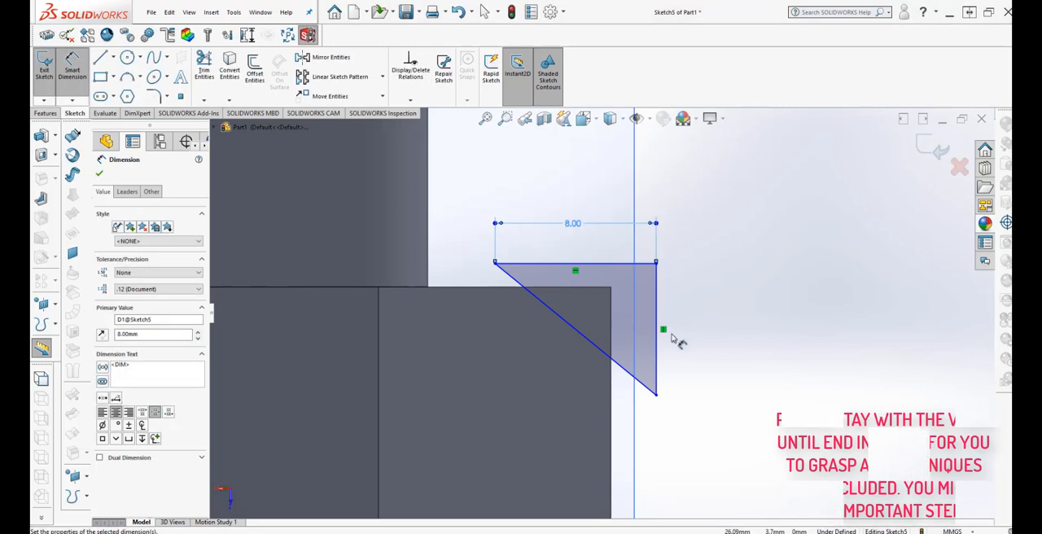
Change the length of the triangle's horizontal side to 5 mm.
double_click(571, 231)
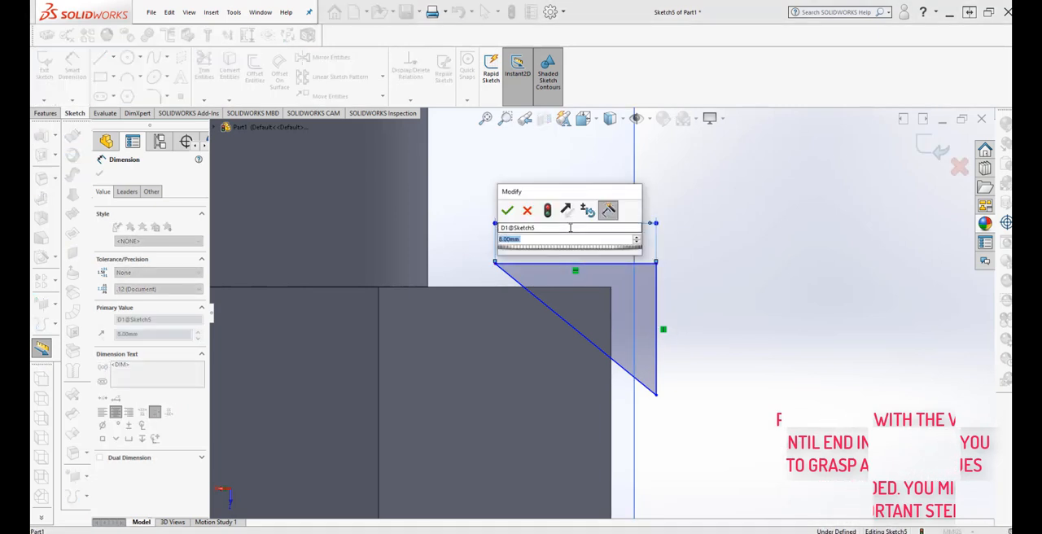
text(5)
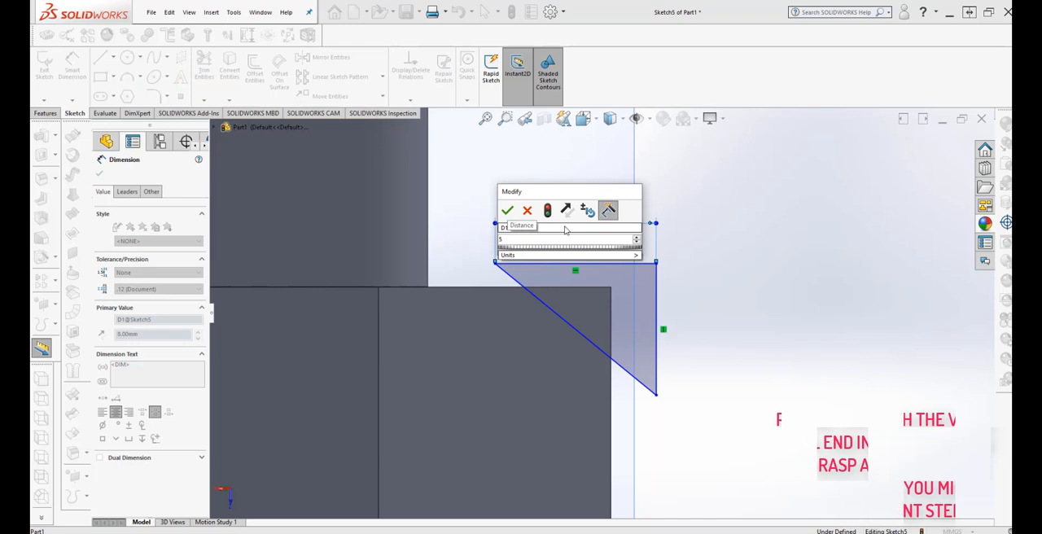
click(547, 210)
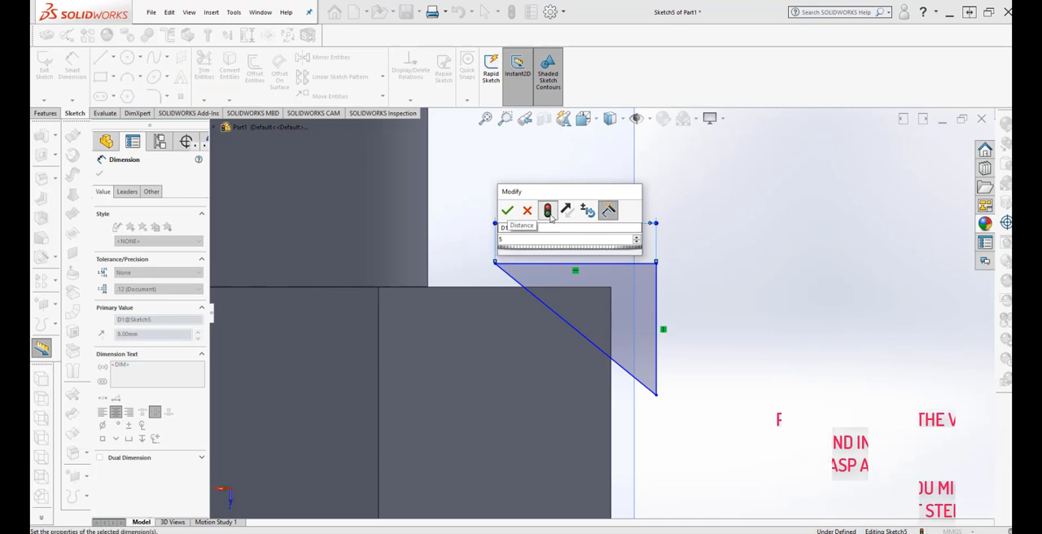
click(507, 210)
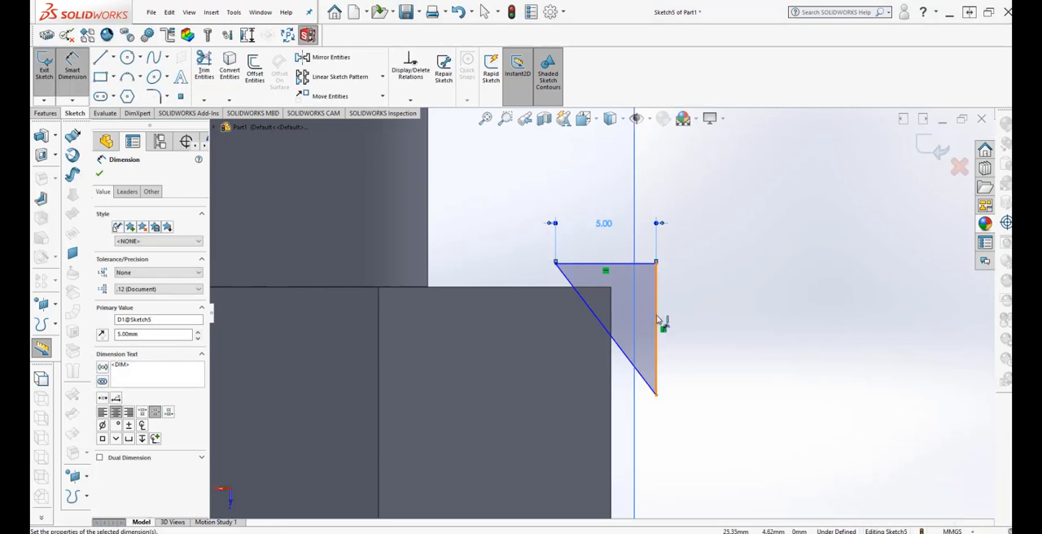
Dimension the triangle's vertical side and set it to 5 mm.
click(659, 319)
click(686, 325)
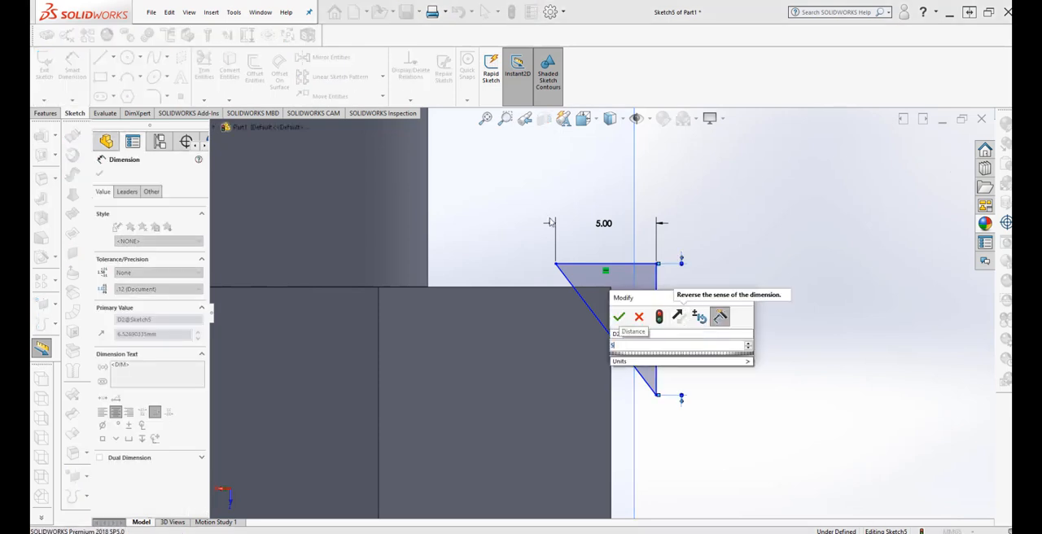
text(5)
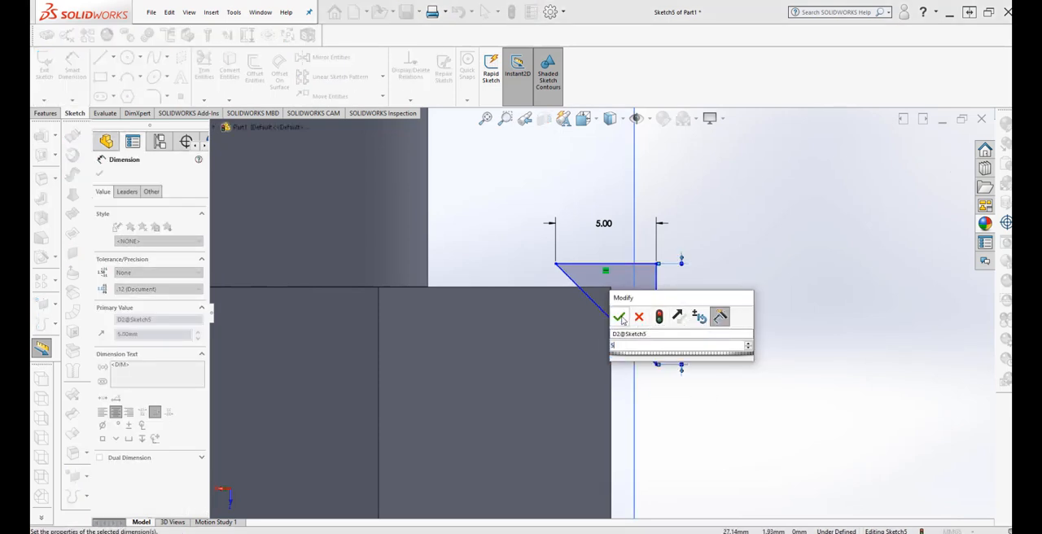
click(619, 316)
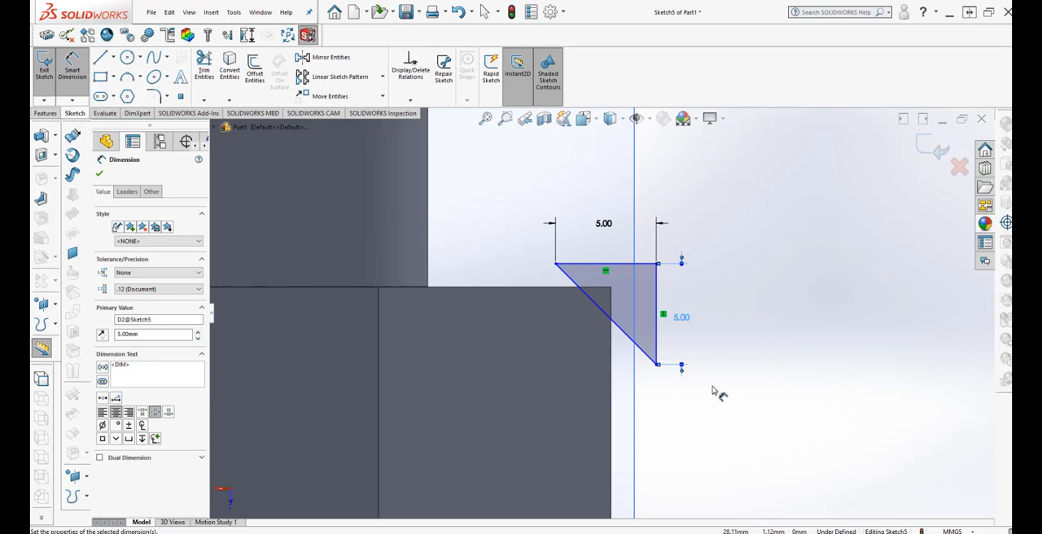
key(Escape)
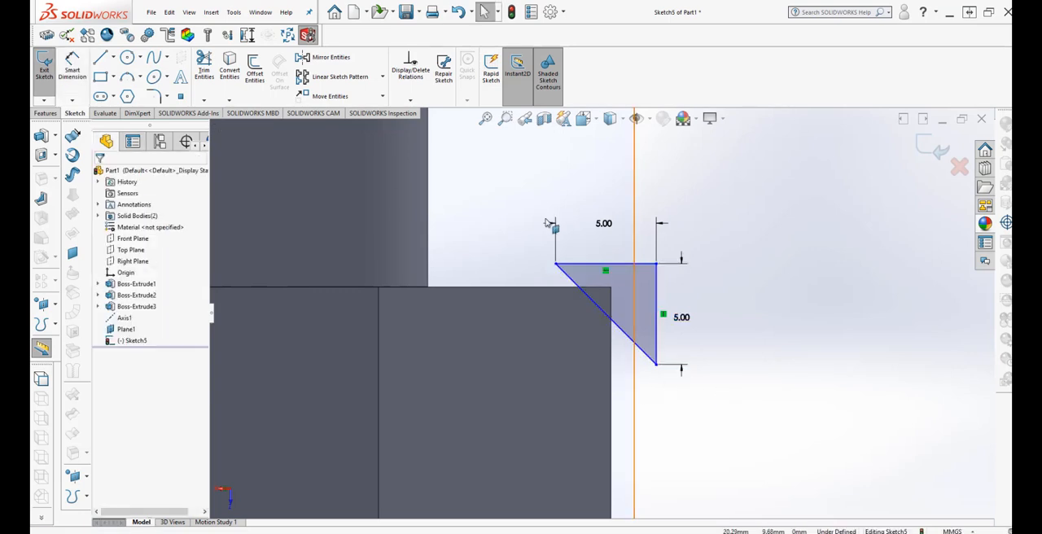
Move the whole triangle by its right-angle corner onto the plane's vertical border beside the hexagon, keeping its relations.
drag(533, 236, 710, 417)
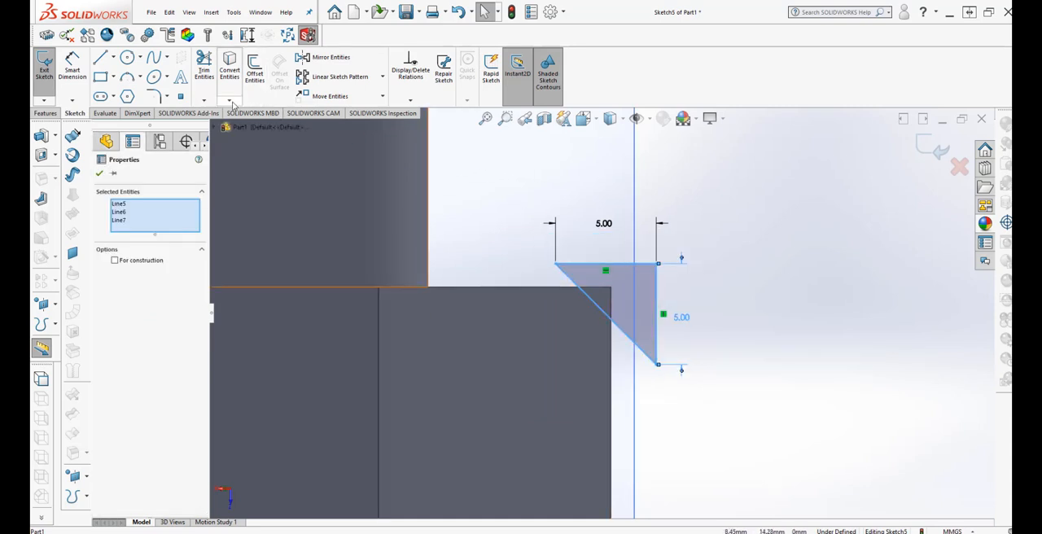
click(361, 99)
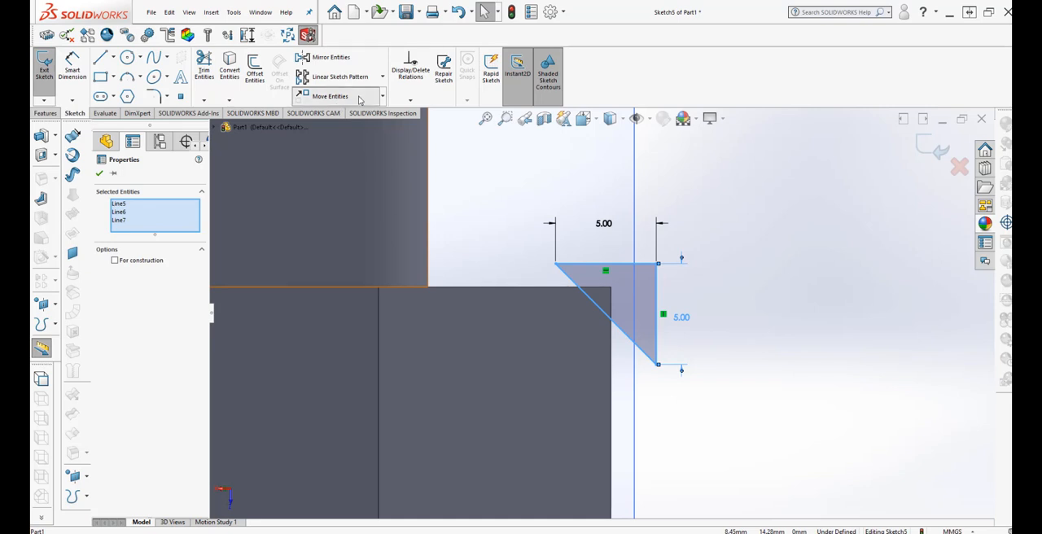
click(656, 264)
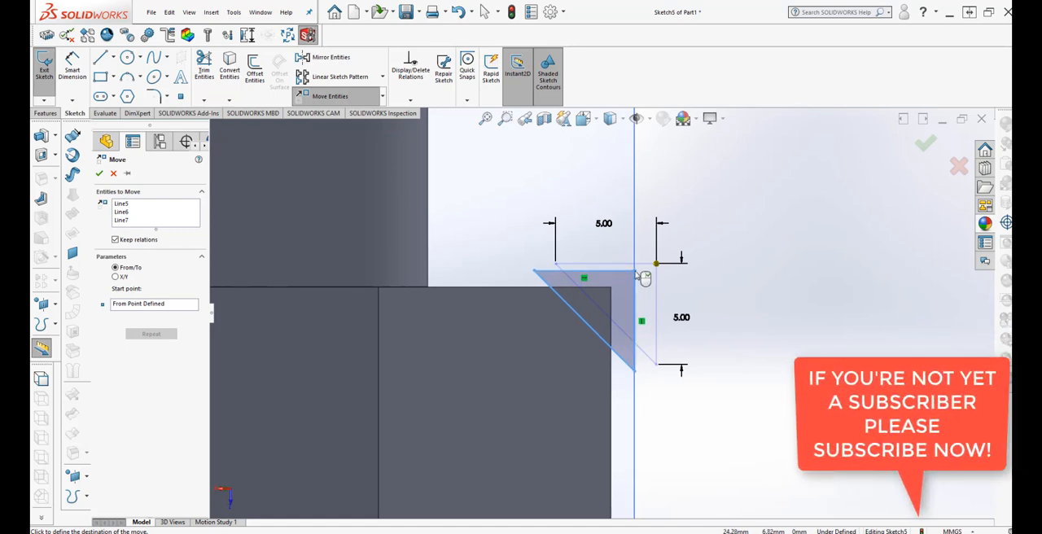
click(636, 273)
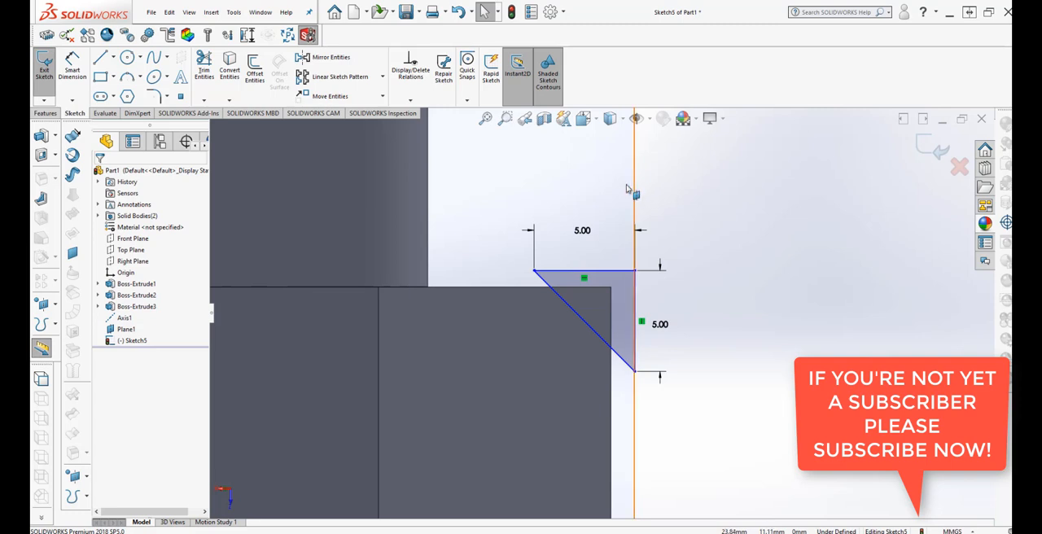
click(382, 98)
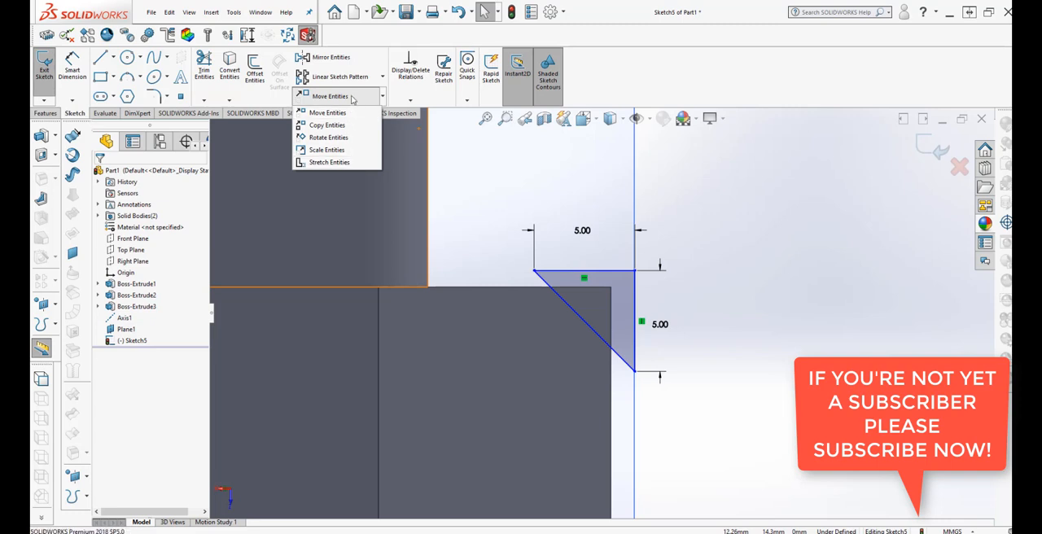
click(807, 311)
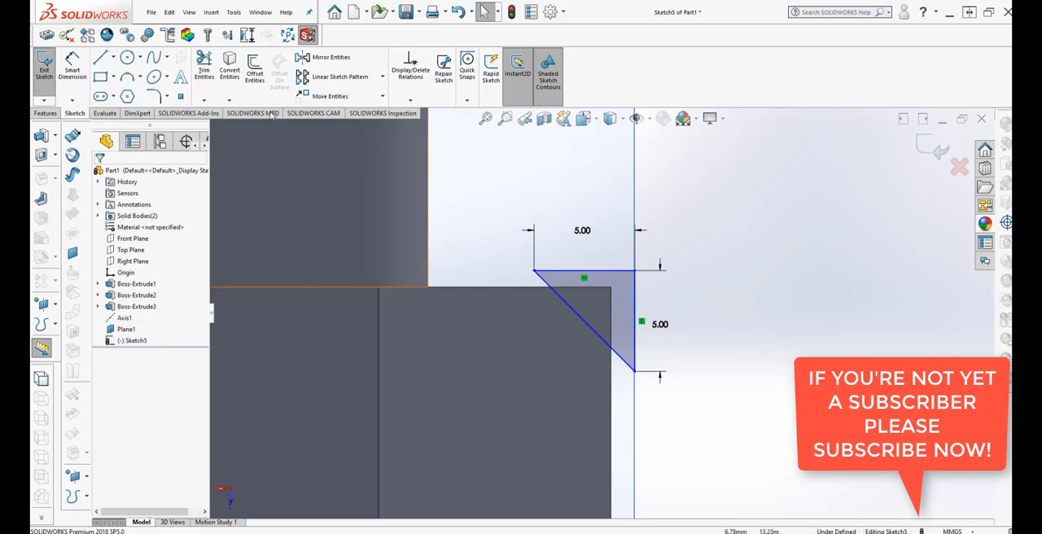
Dimension the vertical gap between the triangle's horizontal side and the hexagon's upper edge and set it to 0.8 mm.
click(72, 65)
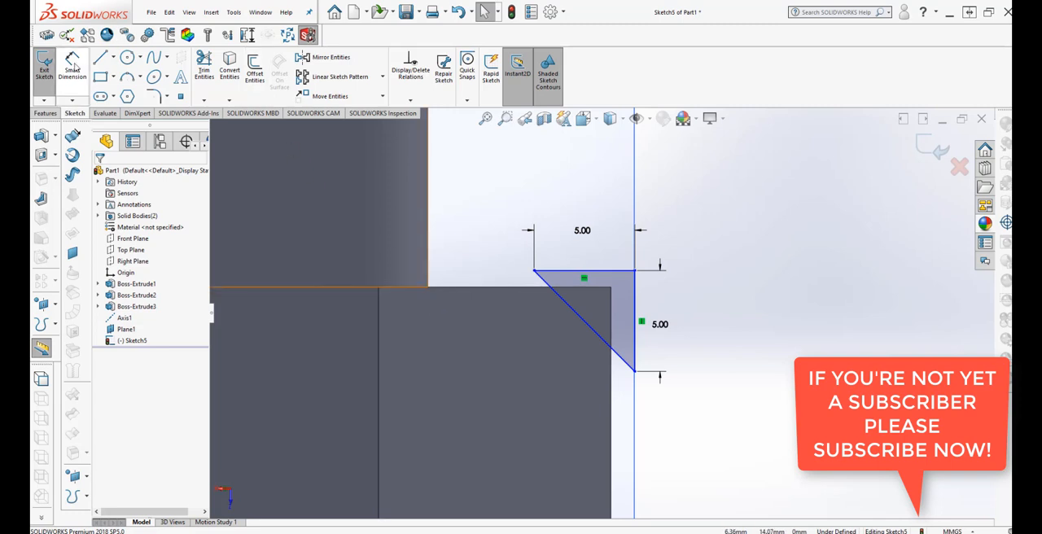
click(547, 277)
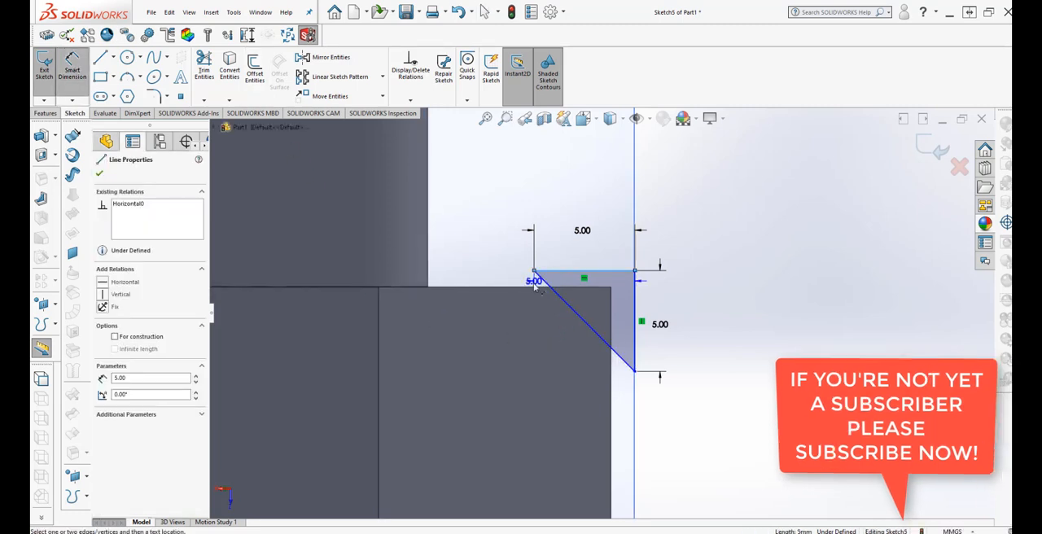
click(535, 287)
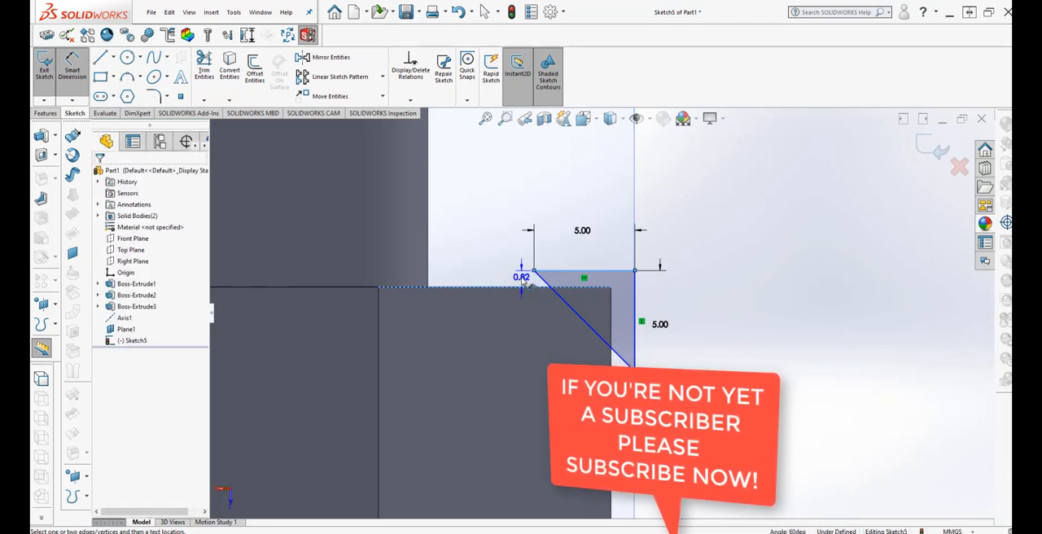
click(495, 349)
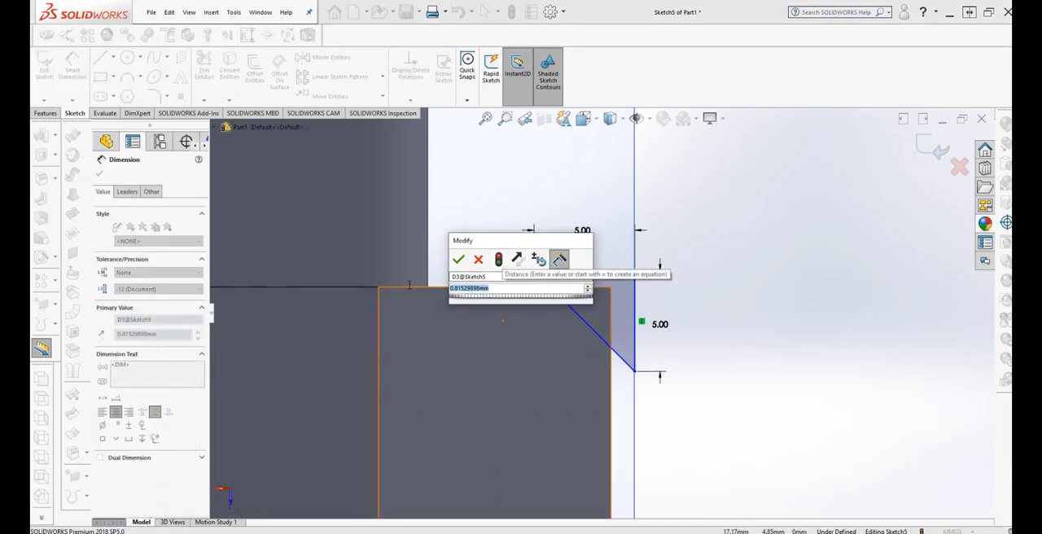
key(BackSpace)
text(8)
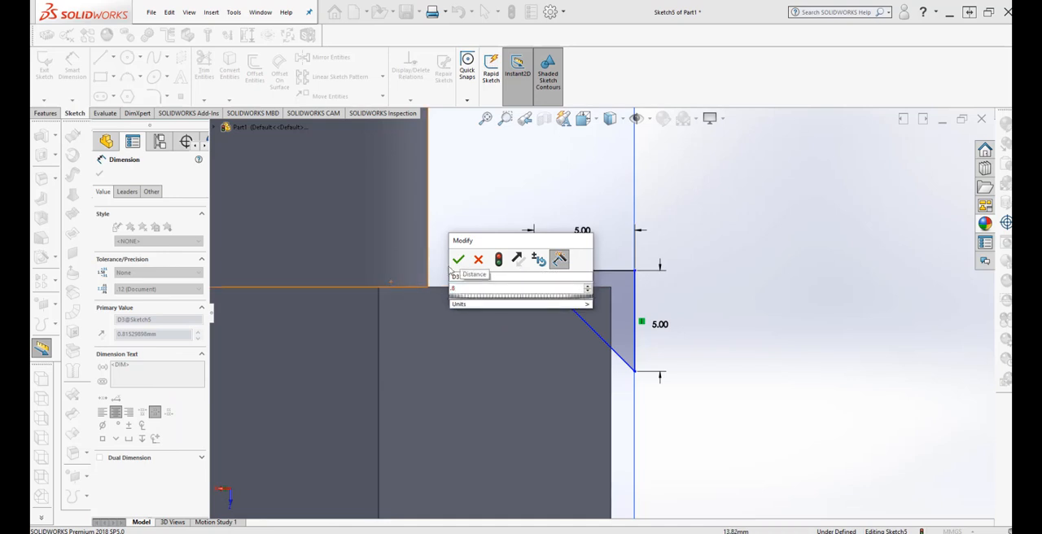
click(458, 259)
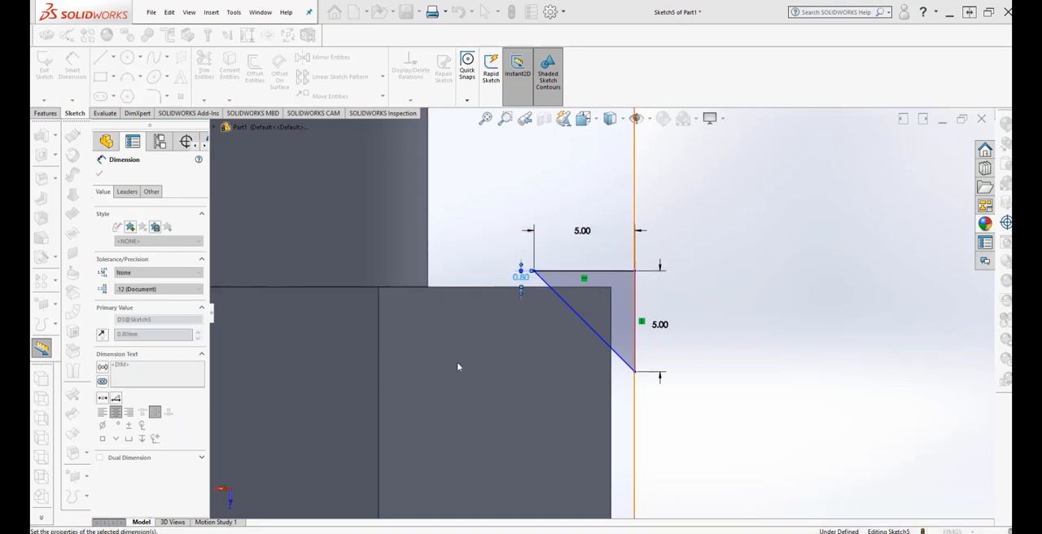
Dimension the horizontal gap between the triangle's lower corner and the hexagon's outer side edge and set it to 0.8 mm.
click(627, 381)
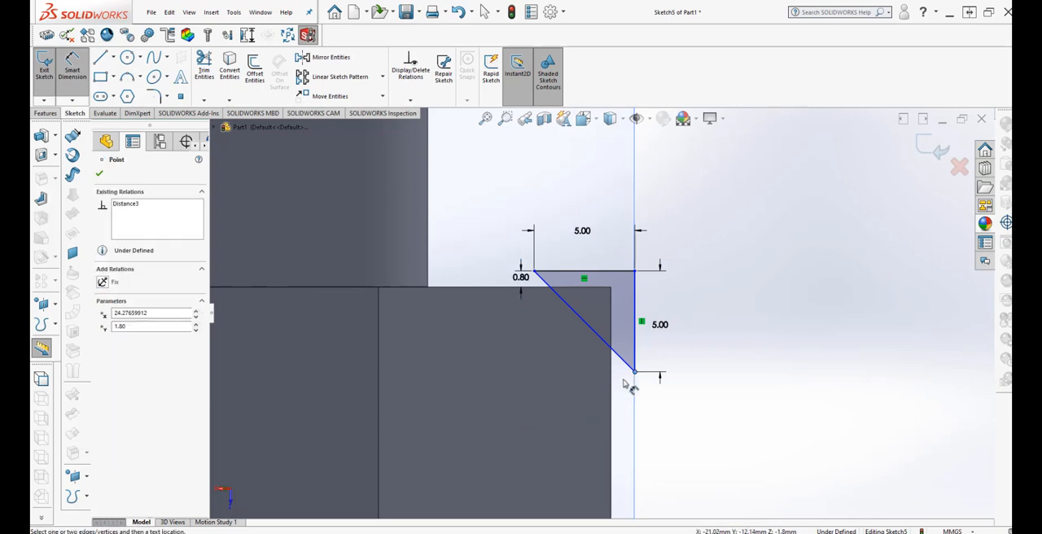
click(612, 392)
click(656, 414)
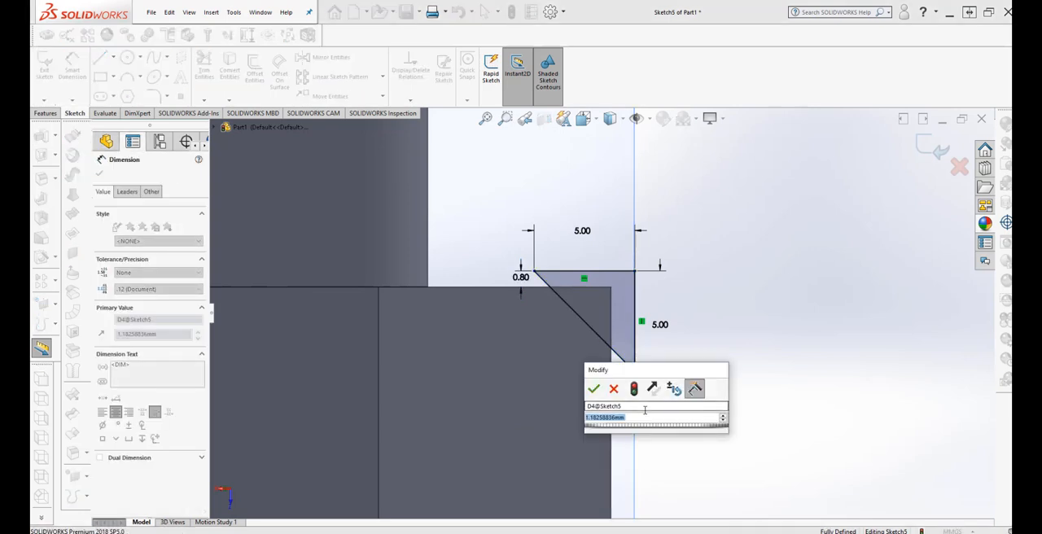
text(8)
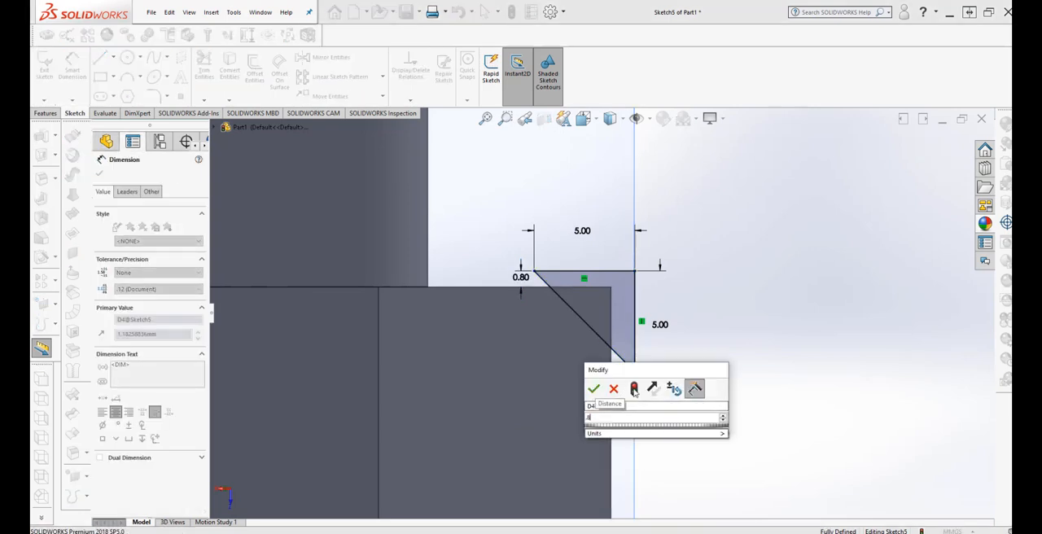
click(634, 389)
click(593, 388)
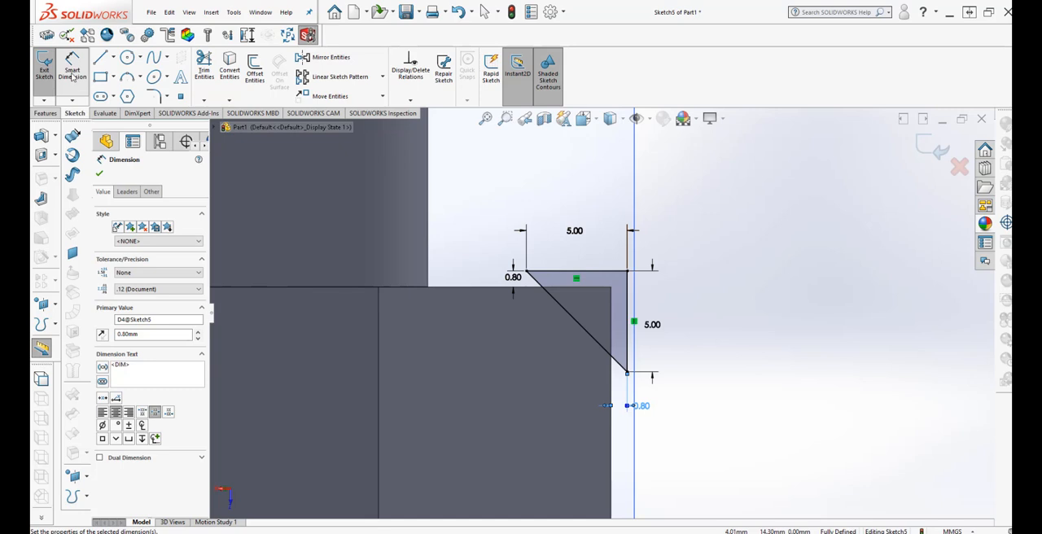
Draw a horizontal construction centerline from the origin outward through the hexagon's mid-height, extending past the plane's vertical border.
scroll(851, 330, up, 3)
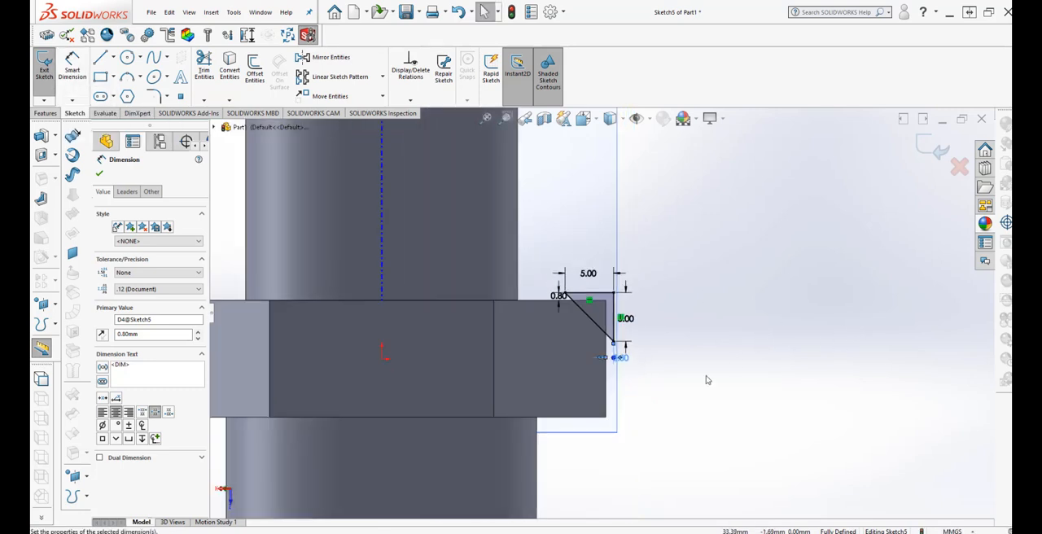
mouse_move(707, 380)
middle_down()
mouse_move(660, 405)
mouse_move(695, 398)
mouse_move(704, 407)
mouse_move(694, 398)
mouse_move(695, 446)
mouse_move(709, 389)
mouse_move(699, 366)
middle_up()
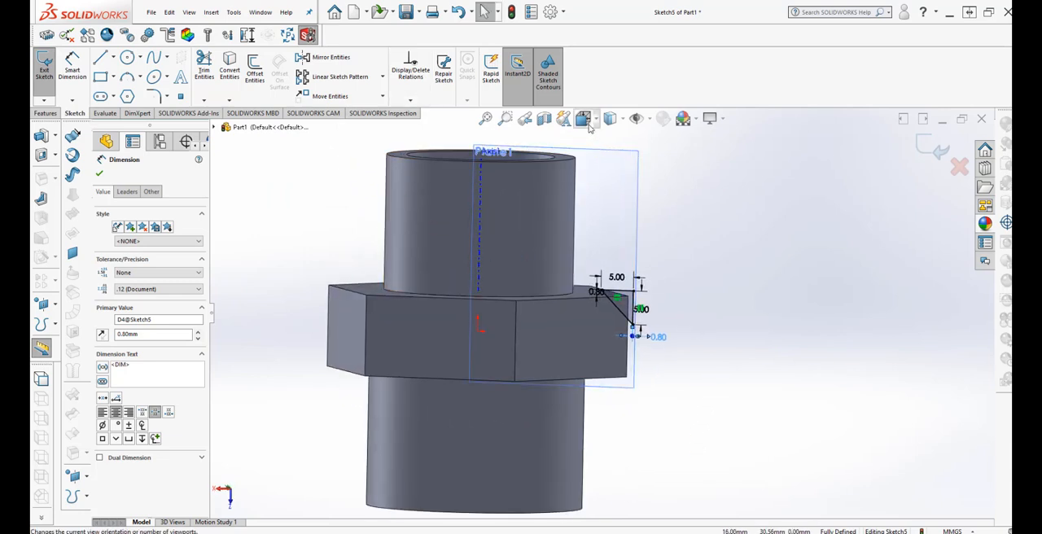
click(599, 121)
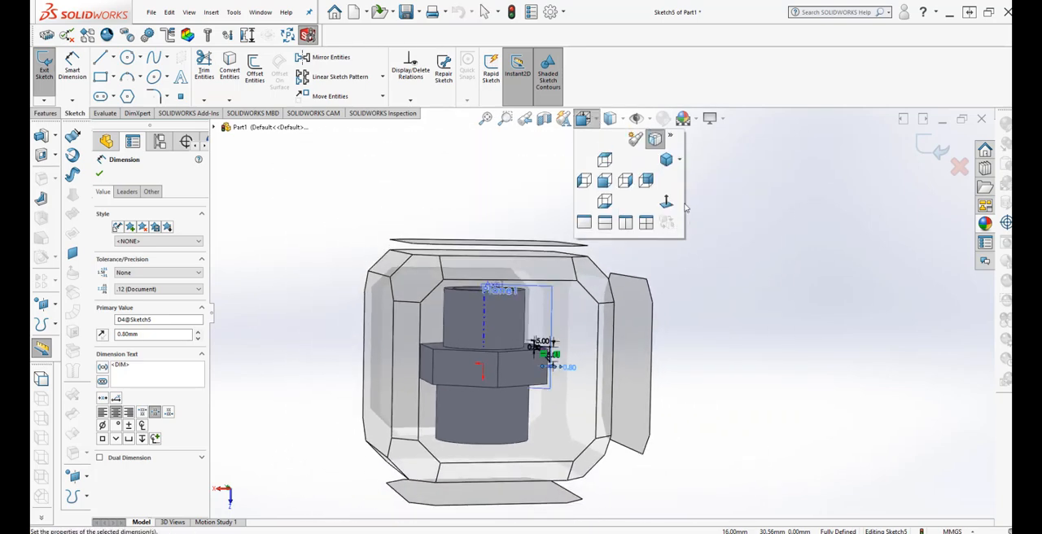
click(666, 202)
scroll(707, 354, down, 3)
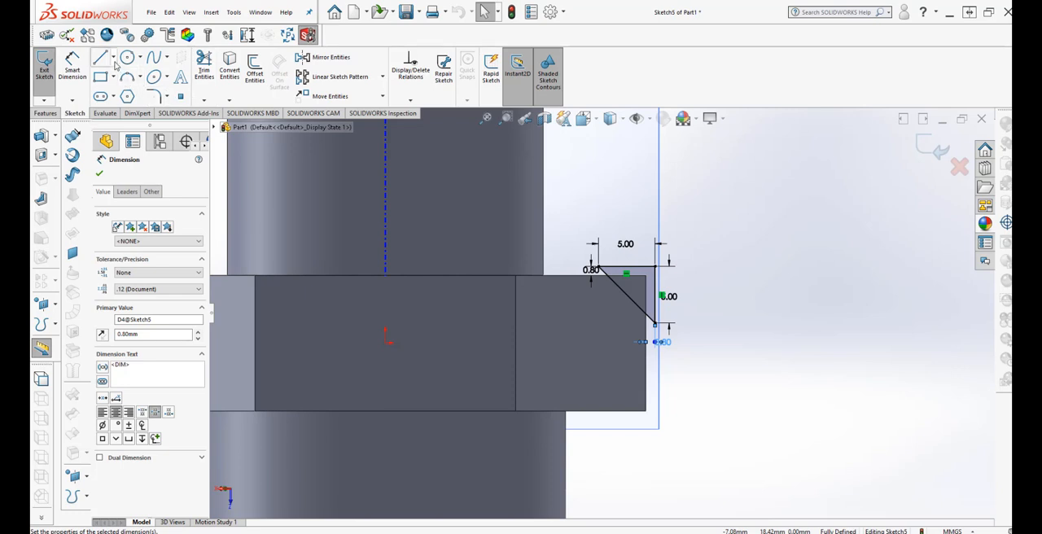
click(113, 59)
click(118, 80)
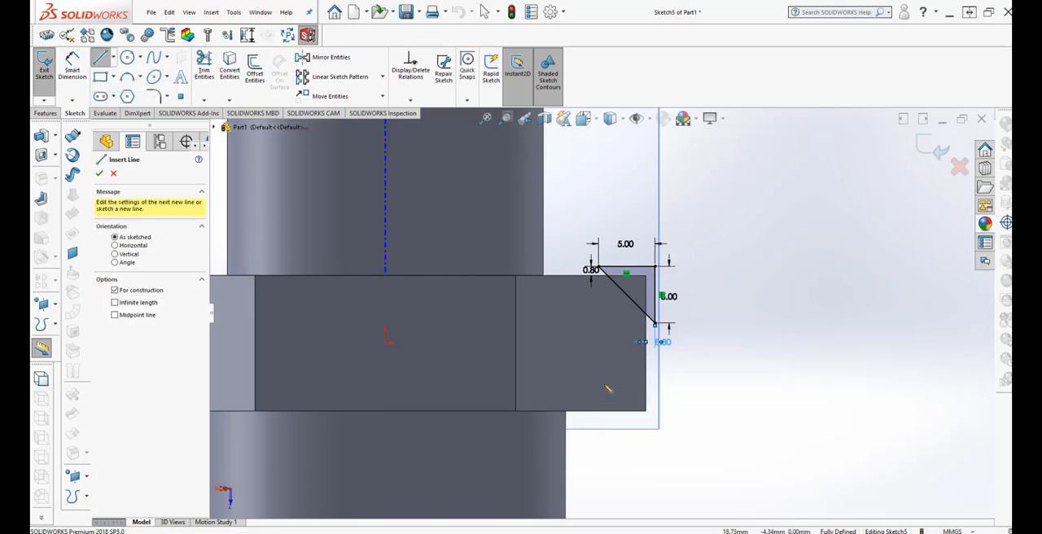
click(387, 343)
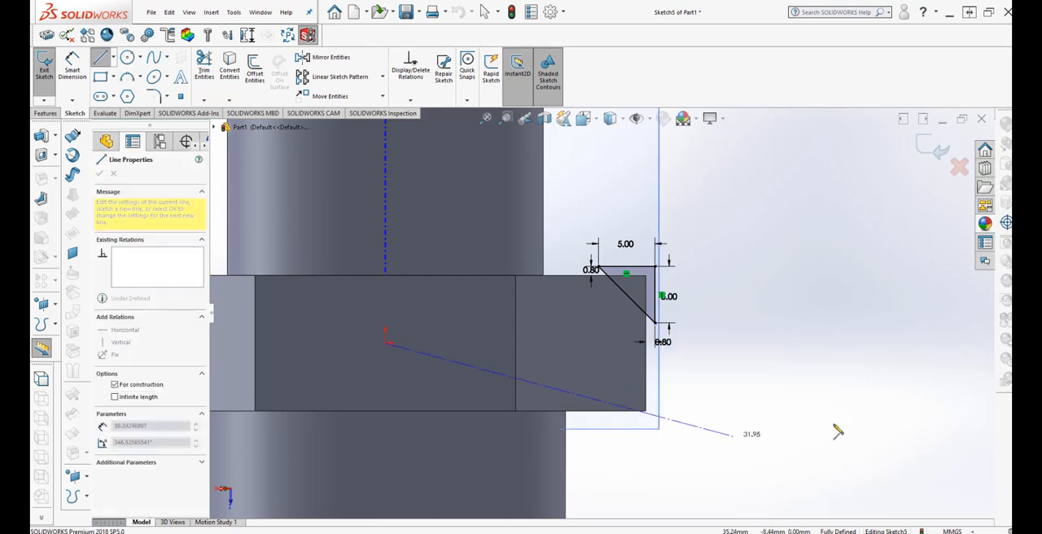
click(804, 343)
key(Escape)
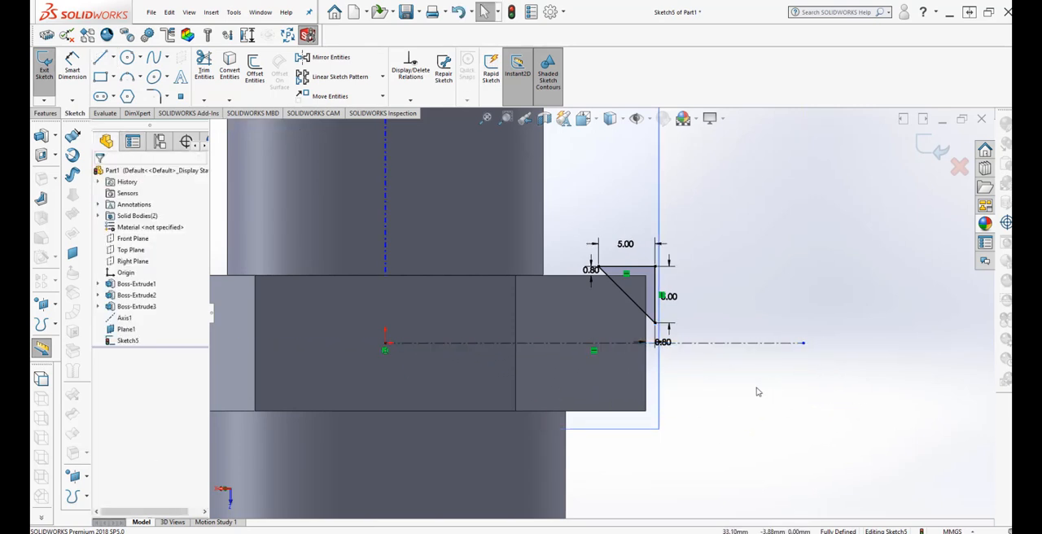
Mirror the triangle's three lines about the horizontal centerline, keeping the original as a copy.
drag(573, 218, 694, 337)
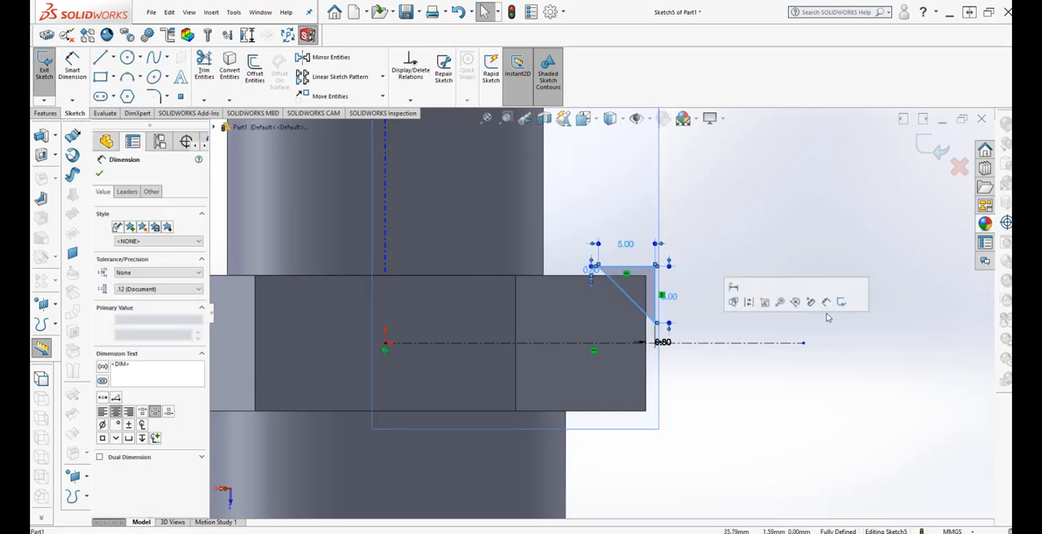
click(324, 58)
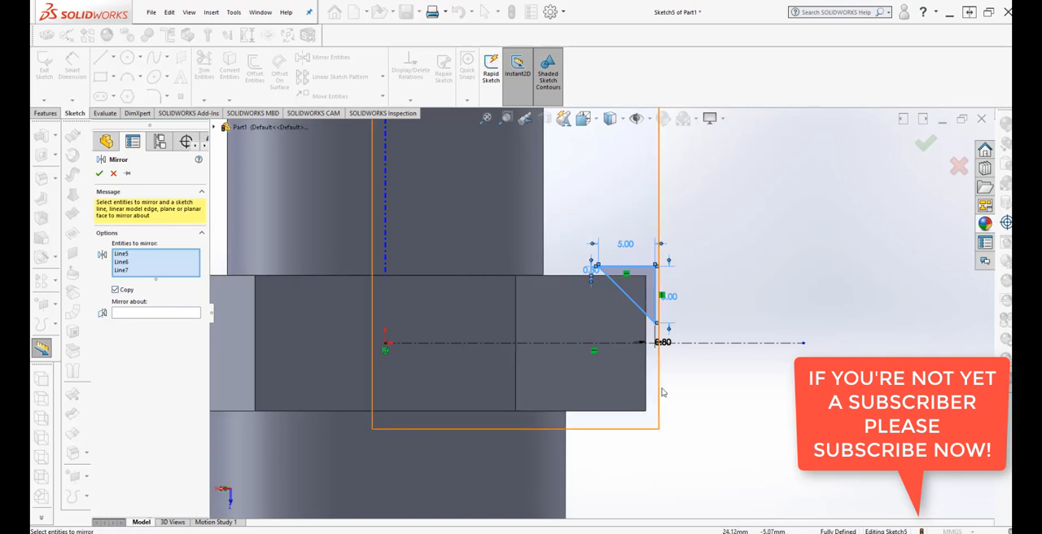
click(143, 314)
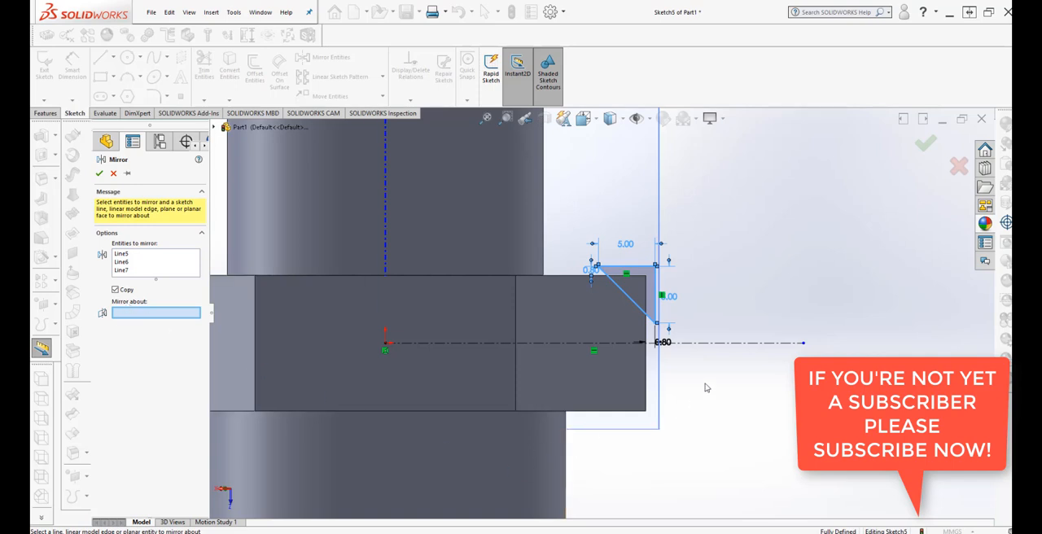
click(720, 346)
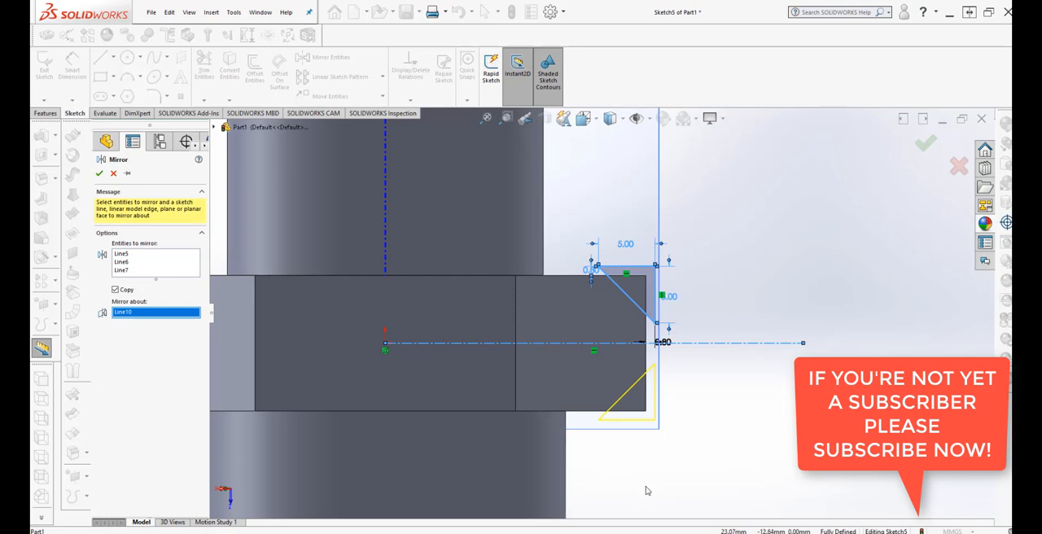
click(100, 173)
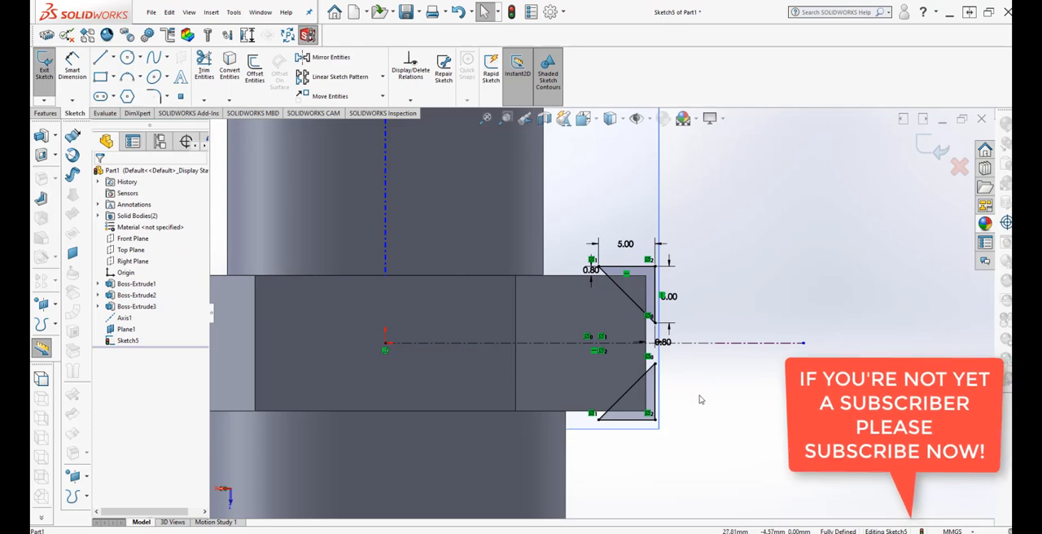
Revolve-cut both triangular profiles 360° around the fitting's vertical Axis1 instead of the horizontal centerline to chamfer the hexagon's corners.
mouse_move(701, 399)
middle_down()
mouse_move(672, 407)
mouse_move(660, 432)
mouse_move(733, 372)
mouse_move(680, 427)
mouse_move(691, 351)
mouse_move(663, 429)
mouse_move(676, 393)
middle_up()
scroll(684, 425, up, 3)
scroll(651, 325, down, 3)
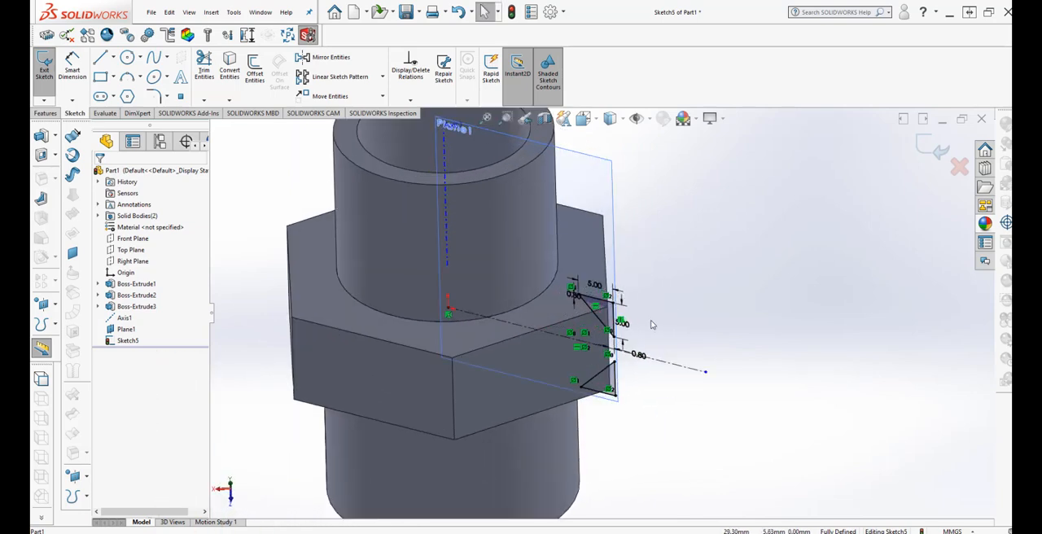
scroll(651, 325, up, 2)
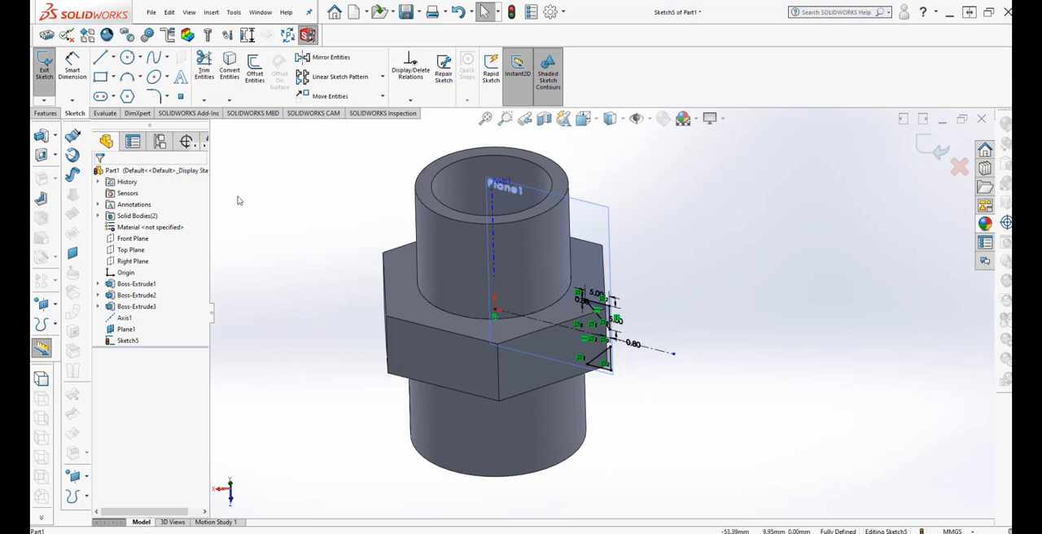
click(45, 113)
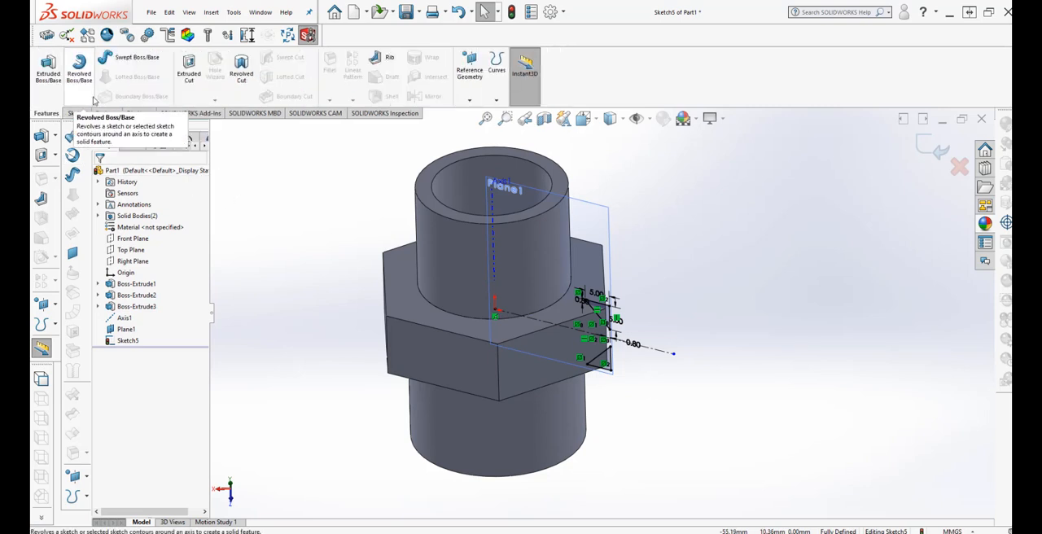
click(240, 72)
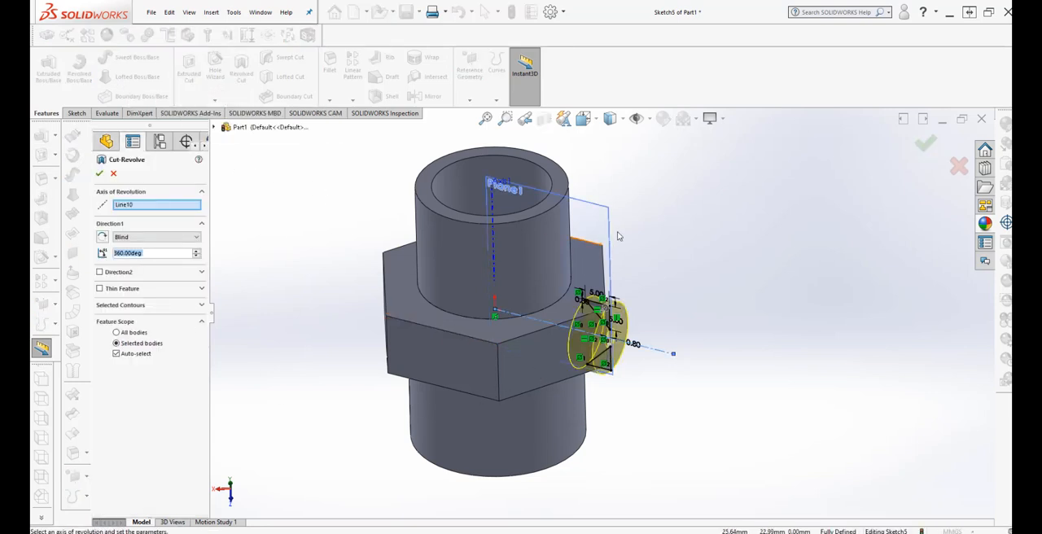
right_click(149, 208)
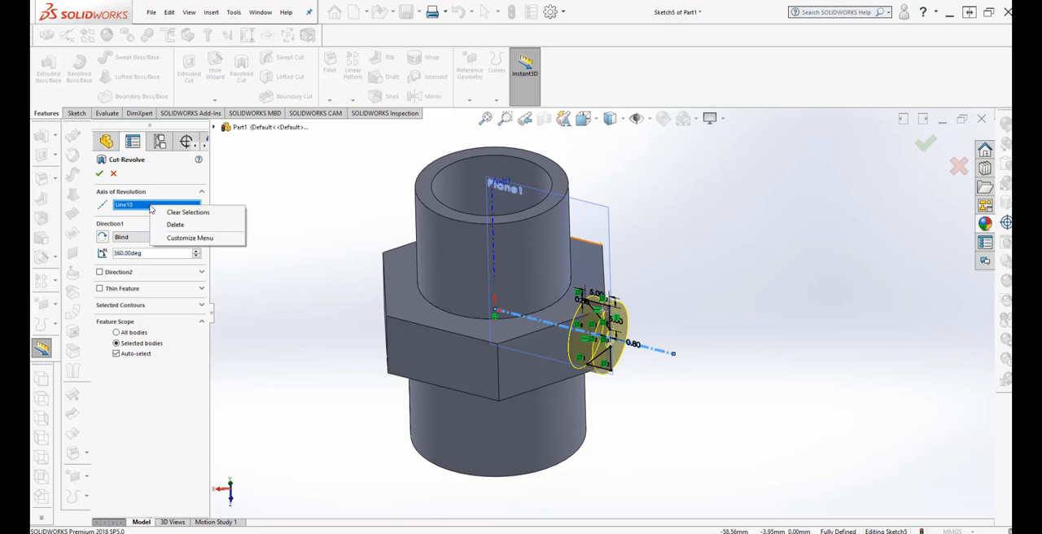
click(185, 212)
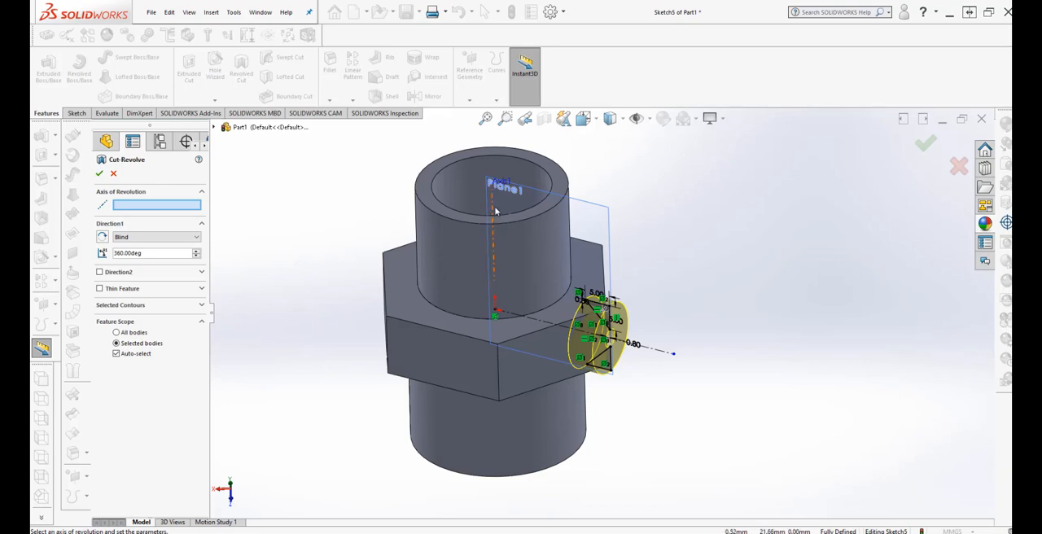
click(494, 211)
middle_drag(677, 522, 732, 484)
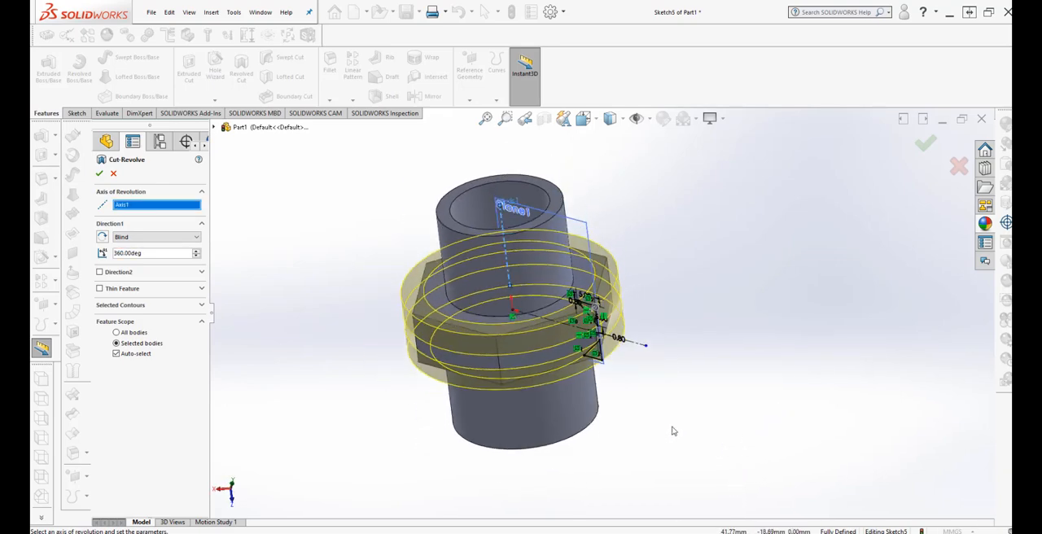
mouse_move(673, 430)
middle_down()
mouse_move(695, 426)
mouse_move(673, 408)
middle_up()
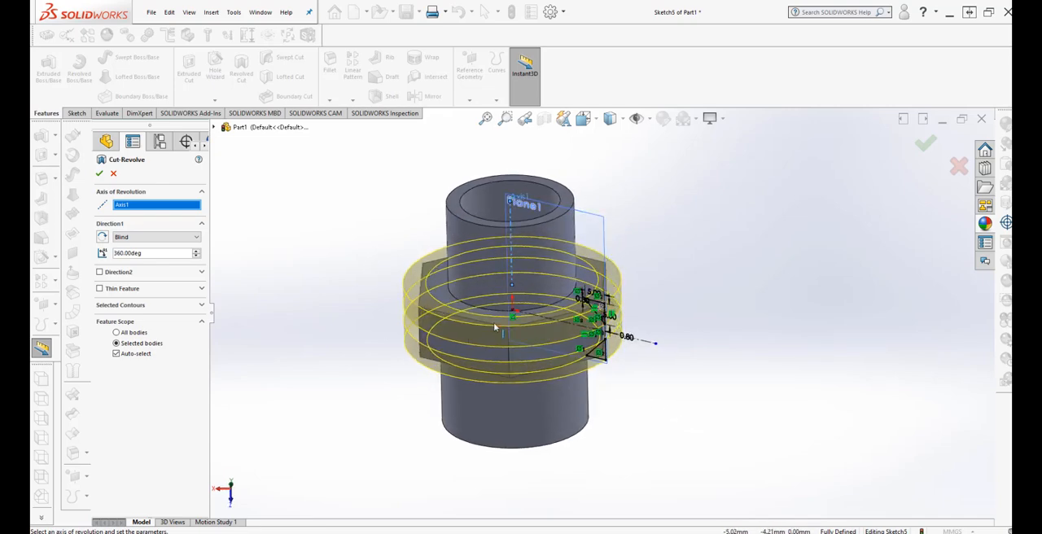
mouse_move(689, 477)
middle_down()
mouse_move(684, 425)
mouse_move(721, 448)
mouse_move(689, 454)
middle_up()
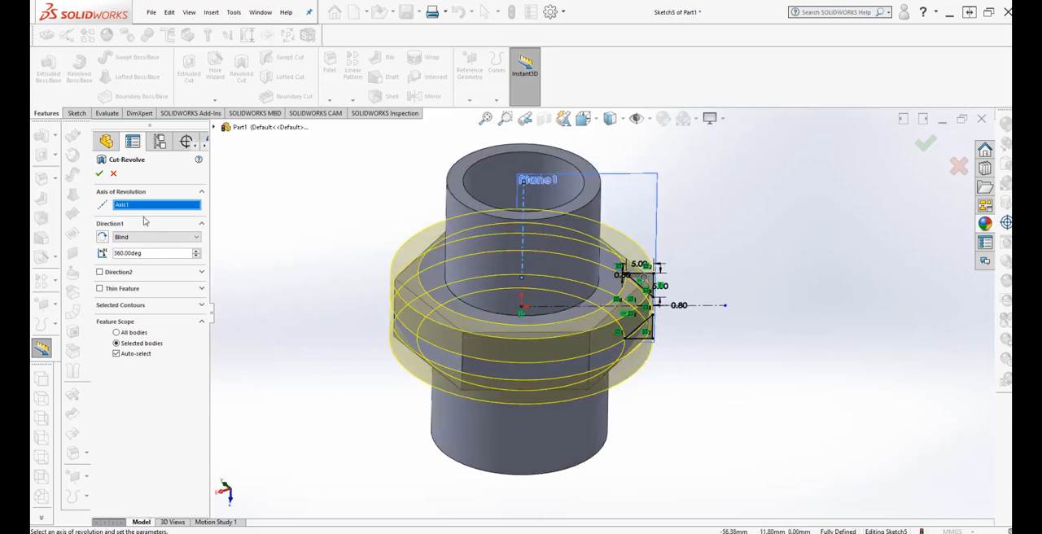
click(99, 174)
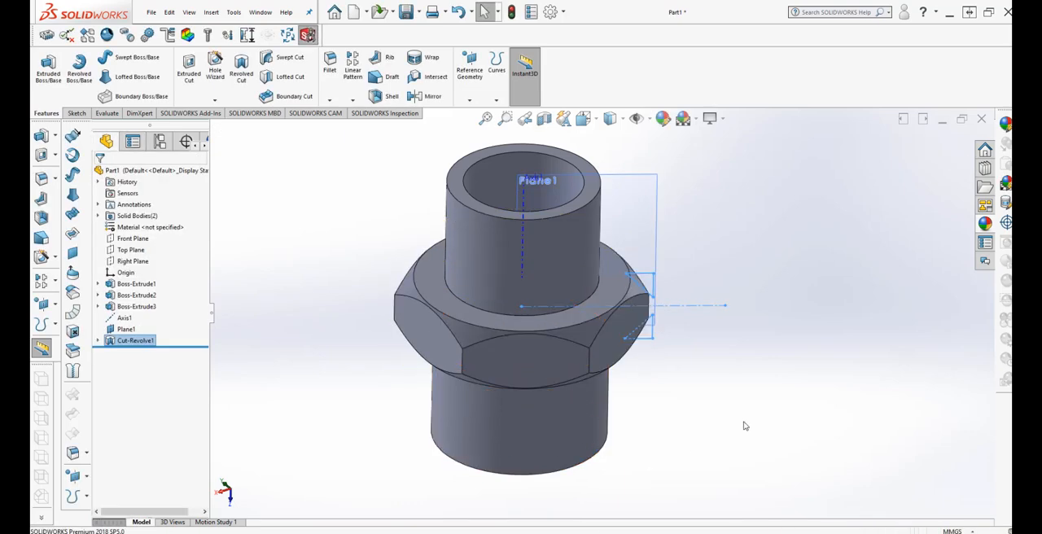
Open the triangular profile sketch under the revolved cut for editing.
middle_drag(744, 425, 730, 460)
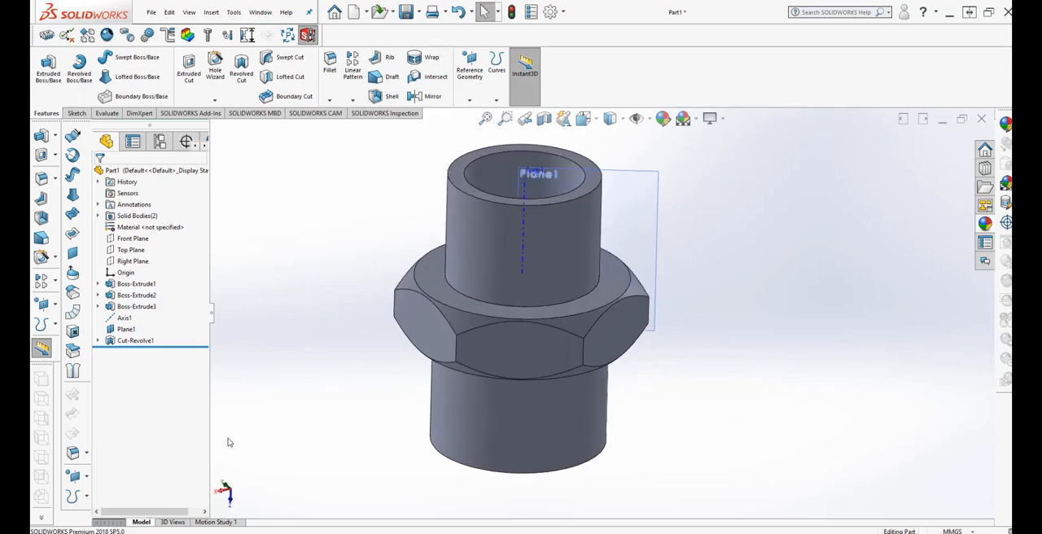
right_click(98, 345)
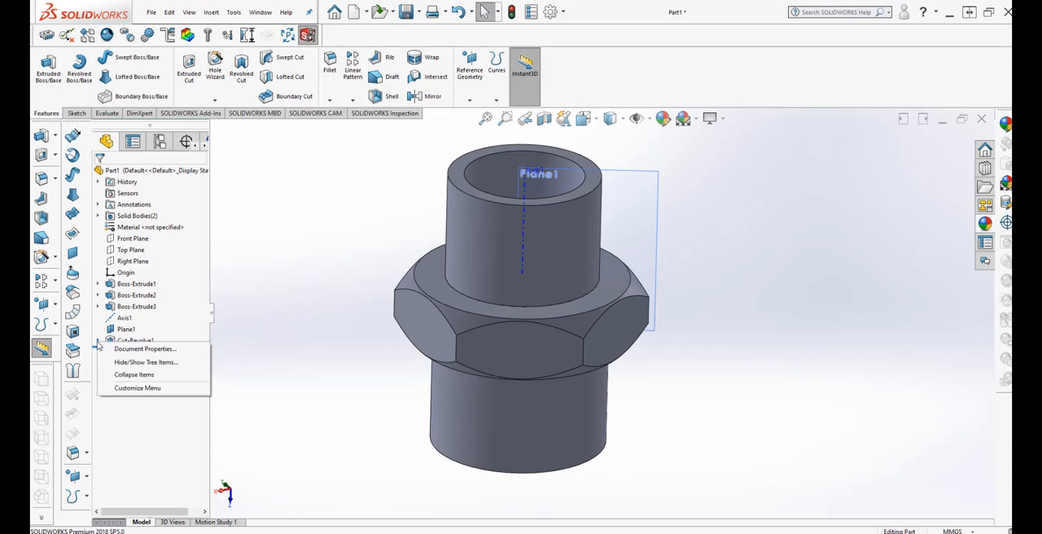
click(260, 339)
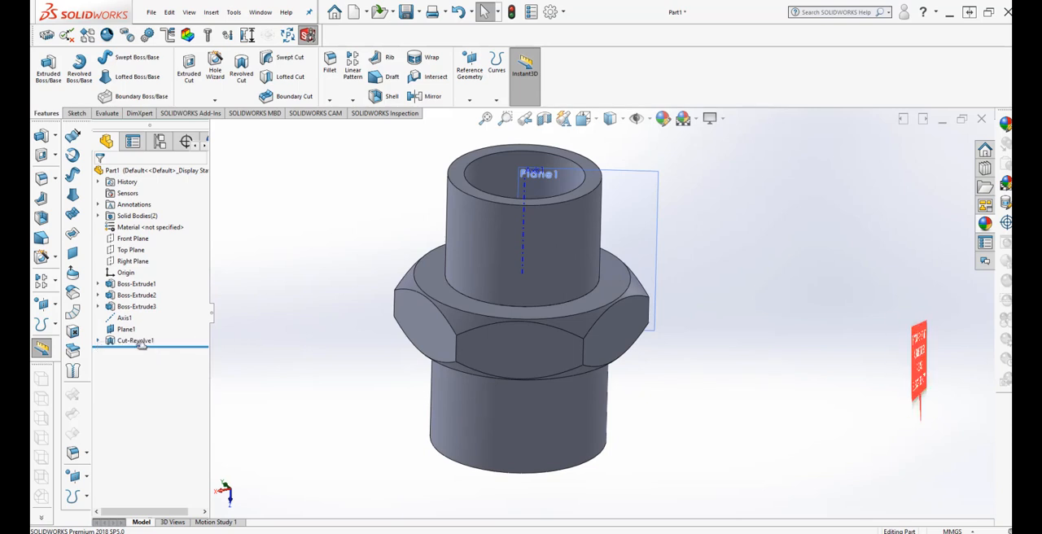
click(98, 340)
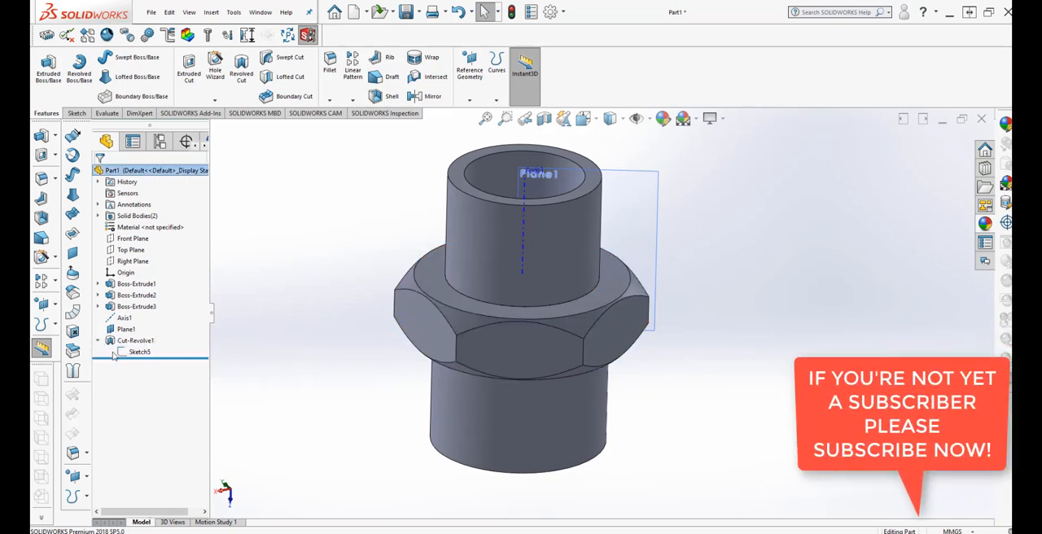
right_click(136, 351)
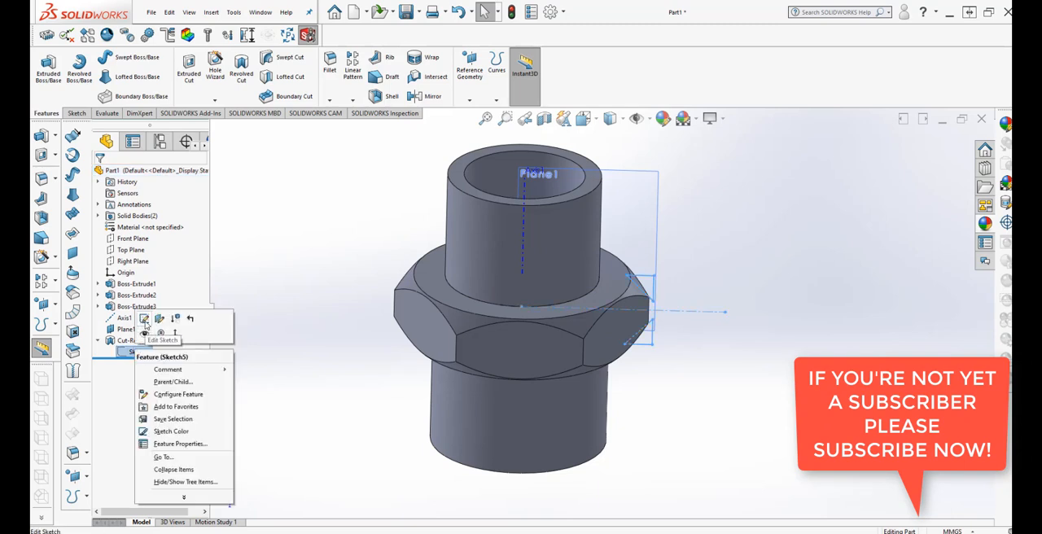
click(144, 318)
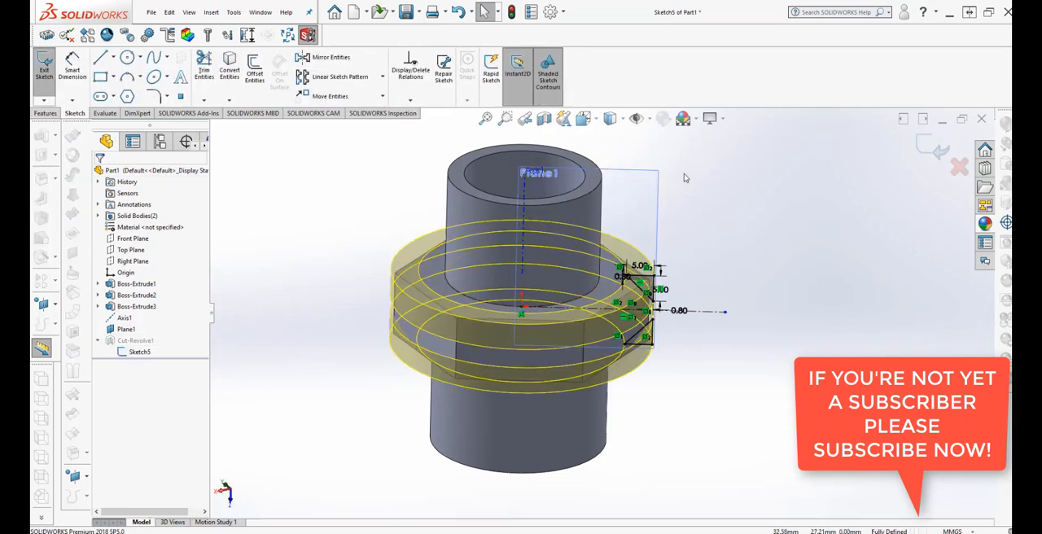
Set both offsets between the upper triangle's outer lines and the hexagon's edges to 1 mm.
click(597, 119)
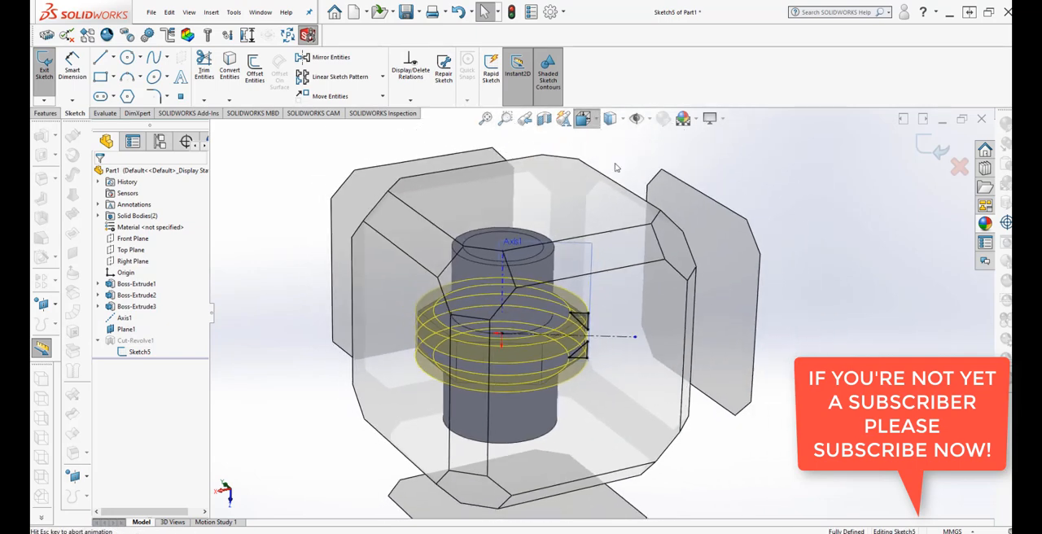
click(663, 206)
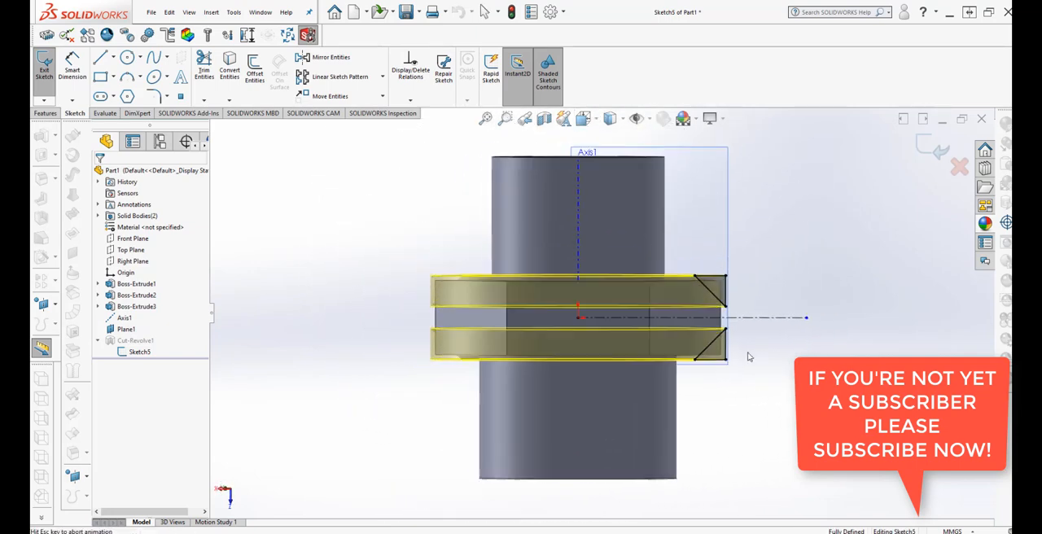
scroll(668, 428, down, 3)
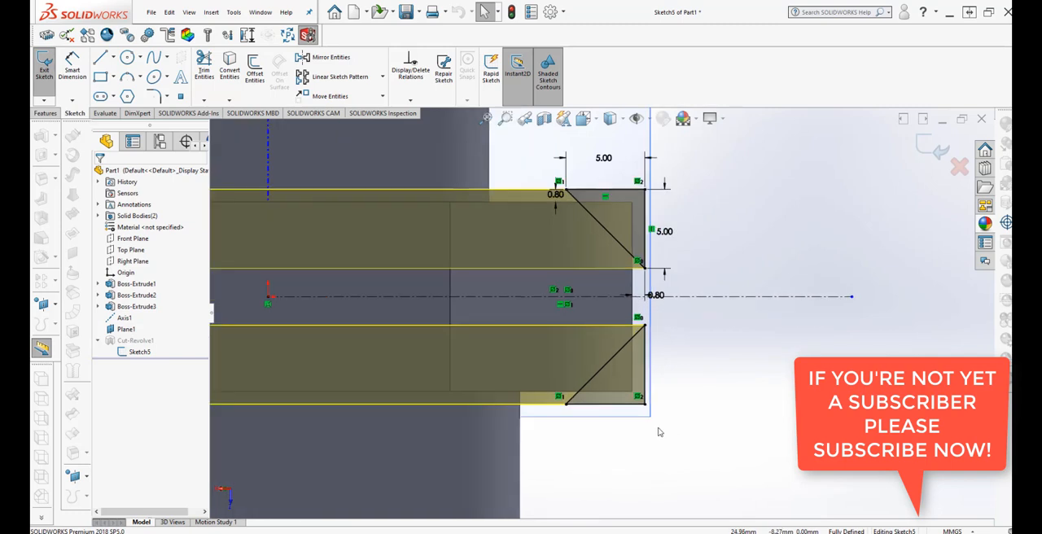
scroll(667, 423, up, 2)
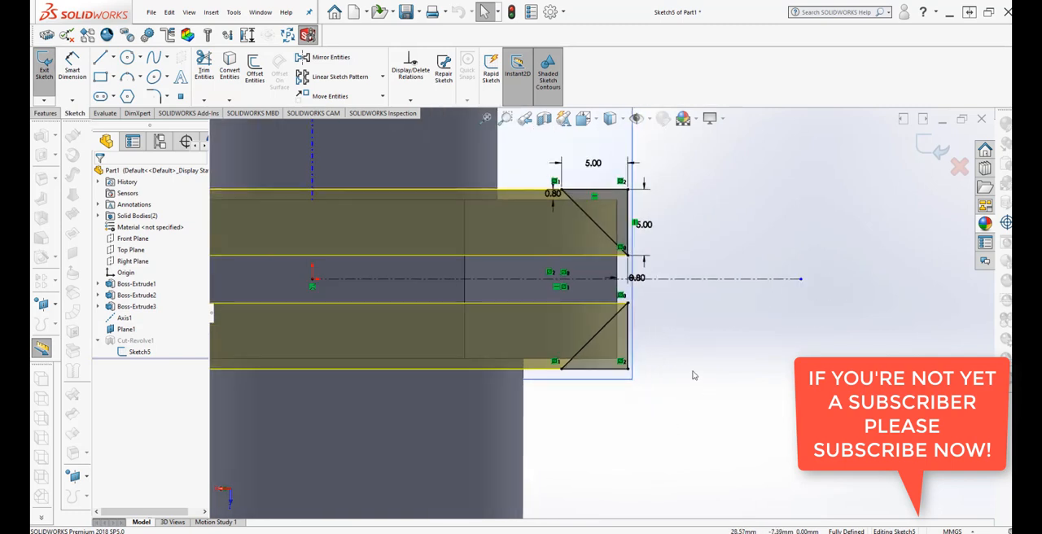
double_click(640, 279)
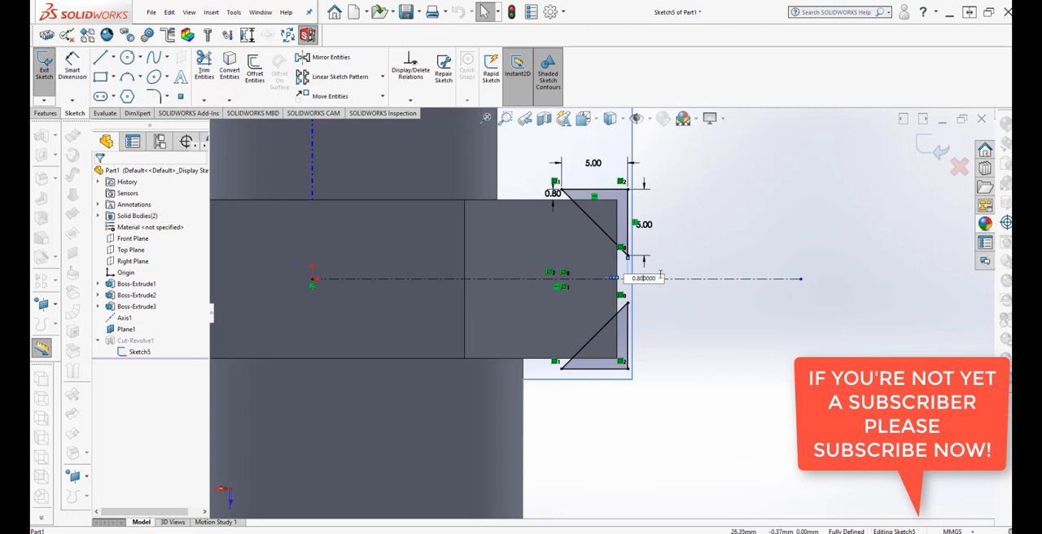
text(1)
key(Return)
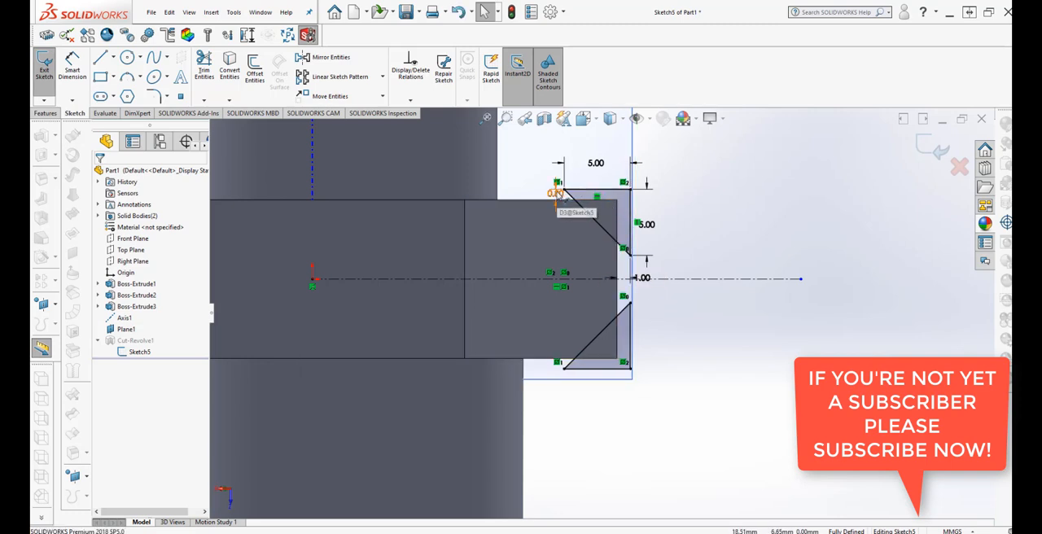
double_click(555, 193)
text(1)
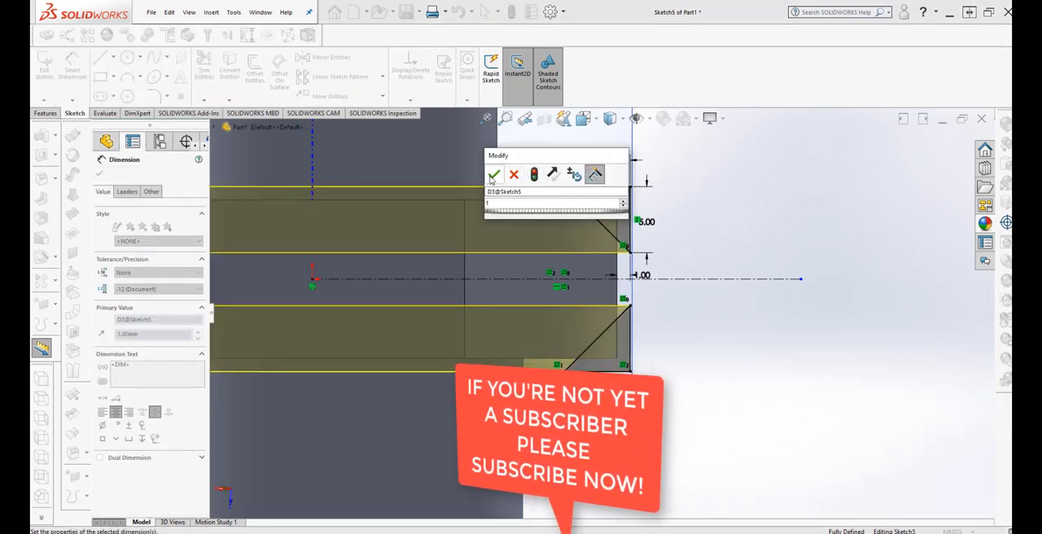
key(Return)
click(680, 314)
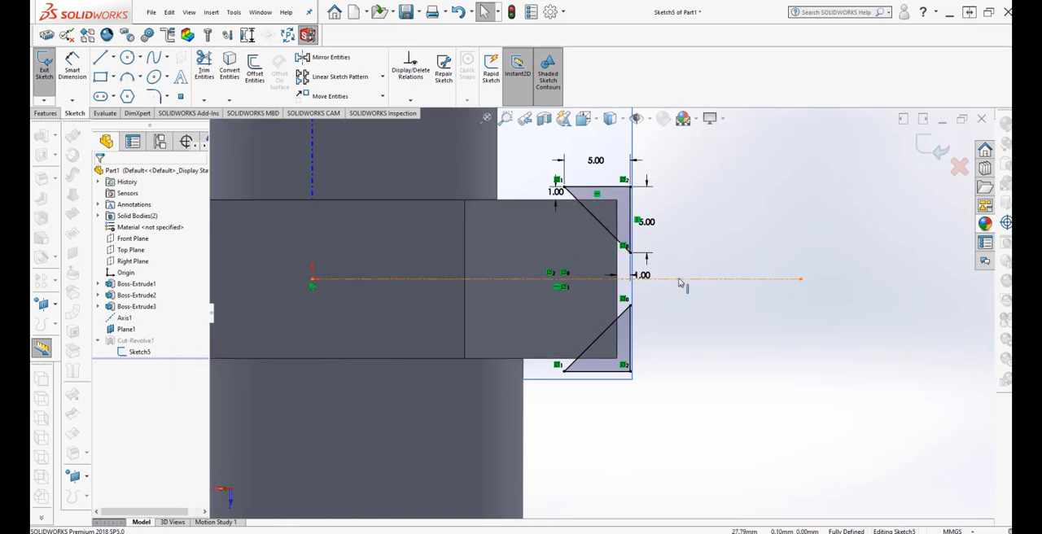
Set the triangle's horizontal and vertical offsets from the hexagon to 1.2 mm each, and exit the sketch to rebuild the revolved cut.
double_click(647, 276)
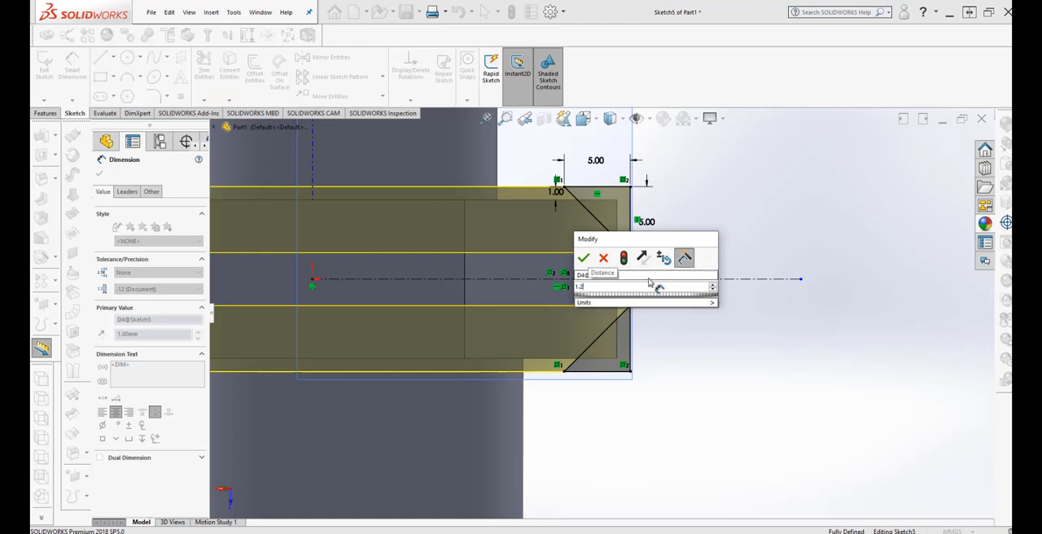
text(1.2)
click(624, 258)
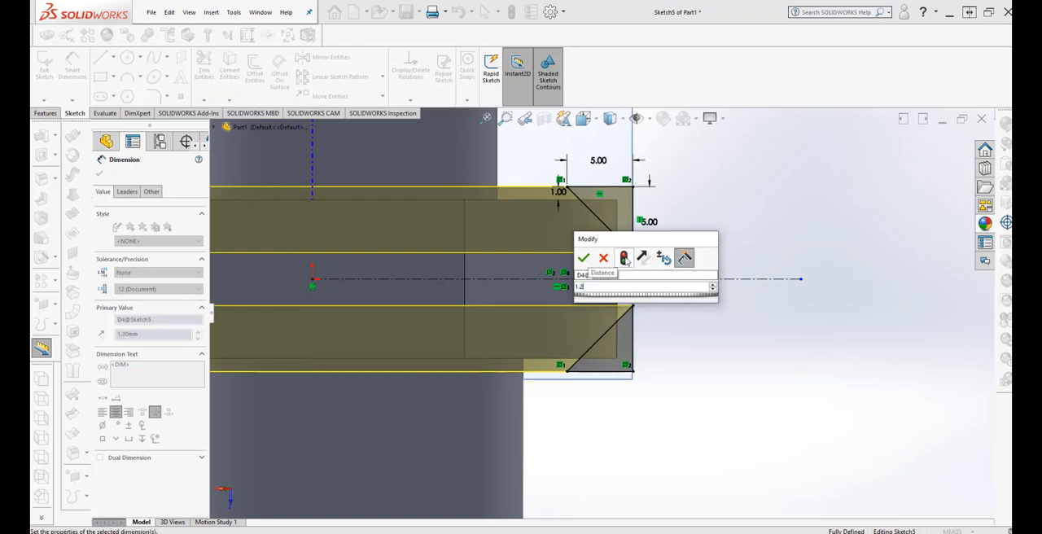
click(583, 258)
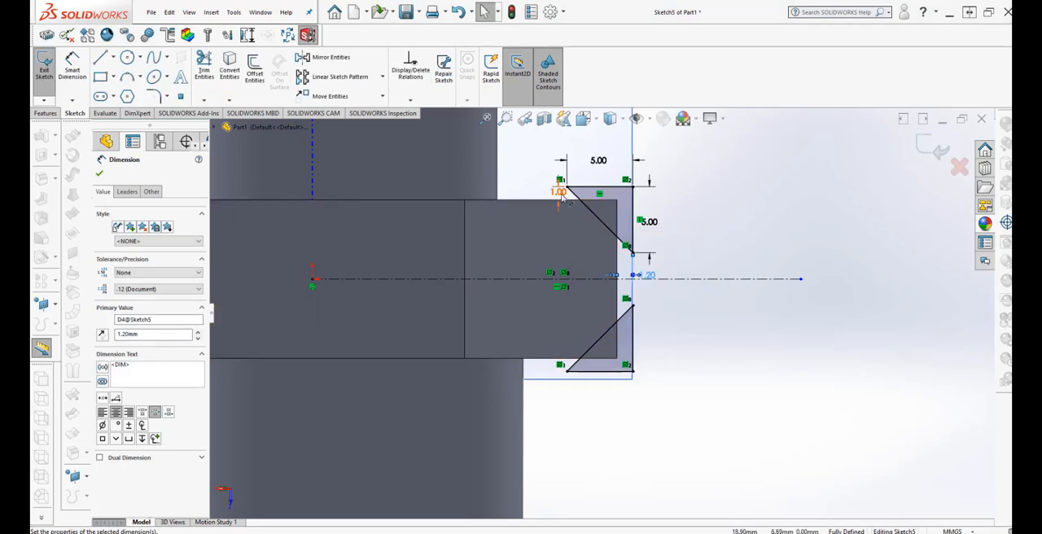
double_click(561, 197)
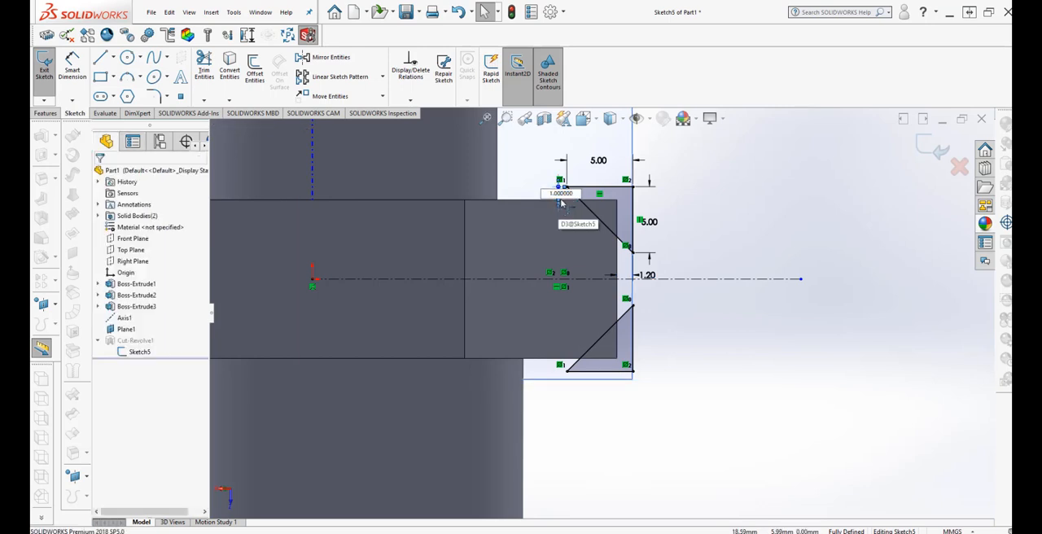
text(1.2)
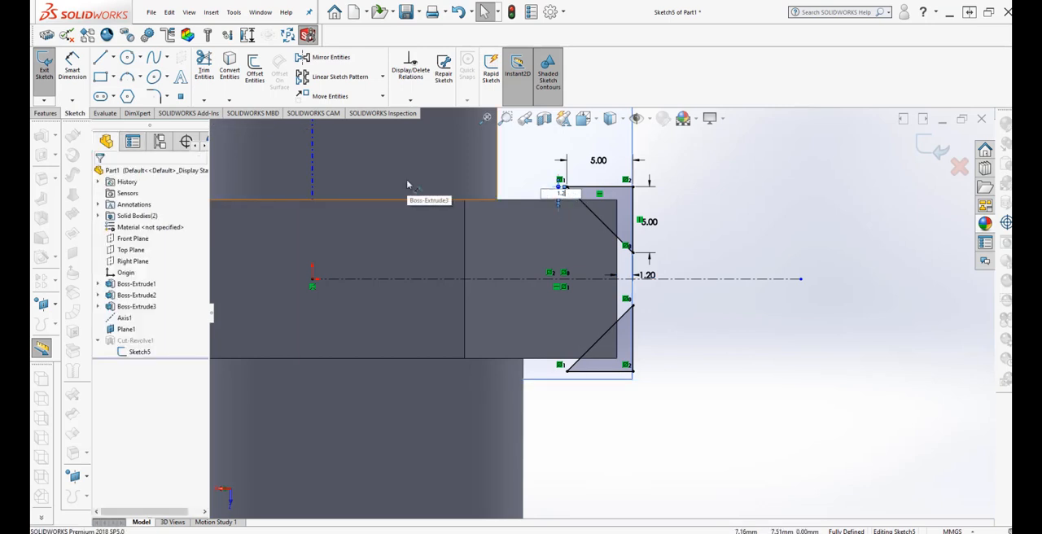
click(764, 253)
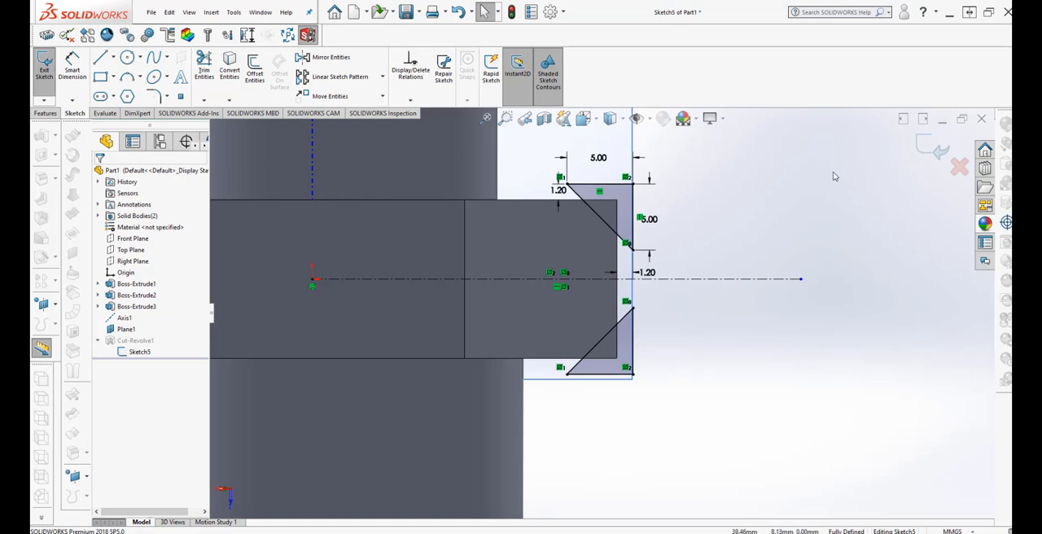
click(933, 151)
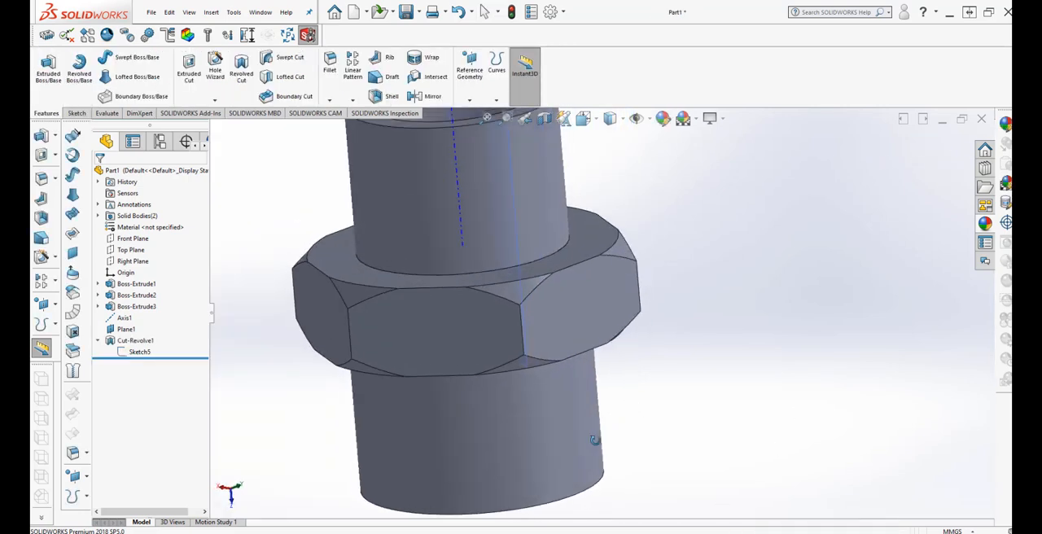
Hide Plane1 so only the fitting and its axis remain displayed.
mouse_move(634, 429)
middle_down()
mouse_move(561, 484)
mouse_move(553, 469)
mouse_move(616, 366)
mouse_move(669, 374)
mouse_move(707, 332)
mouse_move(697, 323)
mouse_move(664, 350)
mouse_move(665, 366)
mouse_move(705, 338)
mouse_move(696, 349)
middle_up()
scroll(690, 354, up, 1)
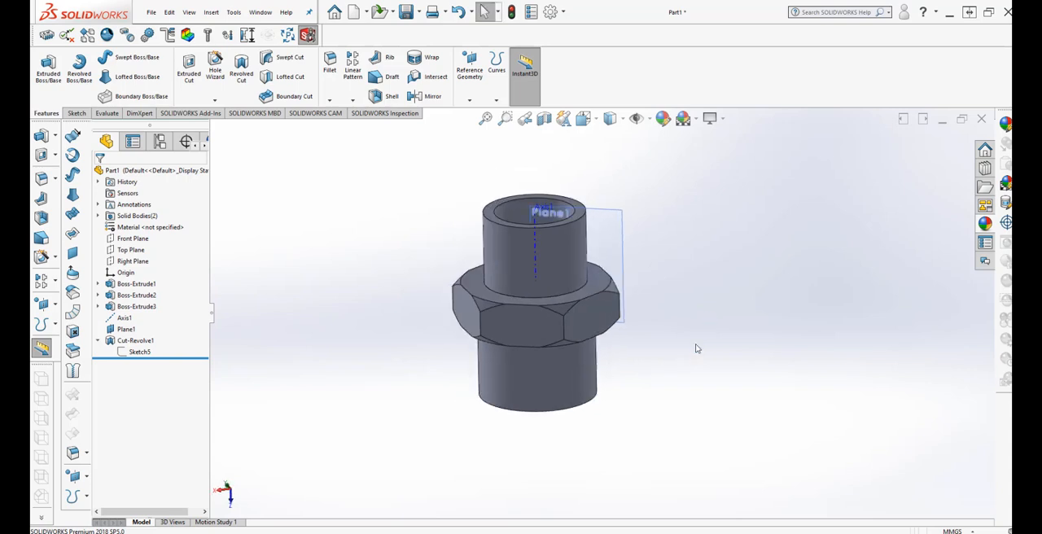
scroll(662, 255, down, 2)
right_click(596, 205)
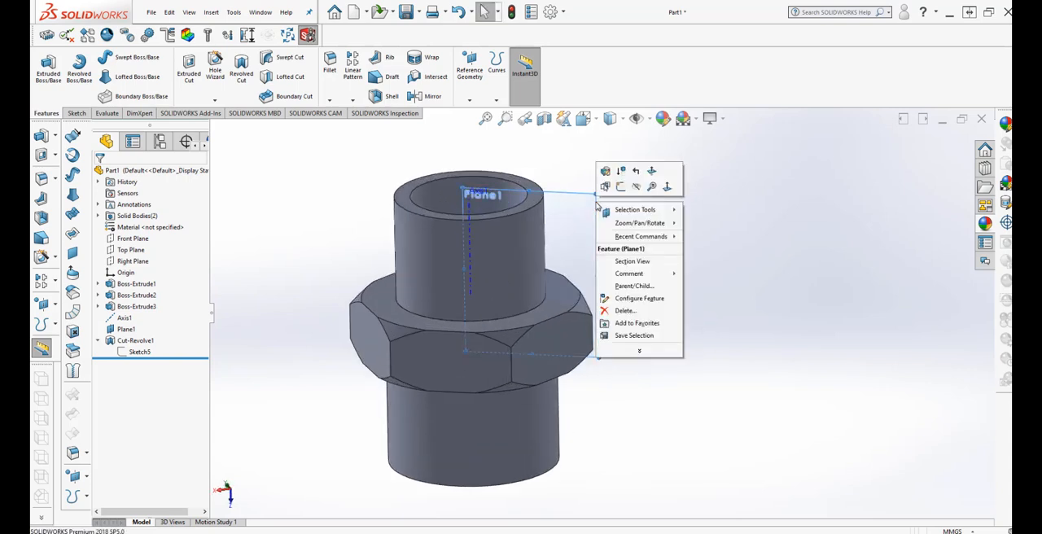
click(638, 188)
Start a chamfer on the outer end edge of the 28 mm tube with a 2 mm distance.
scroll(662, 223, up, 2)
middle_drag(662, 223, 715, 358)
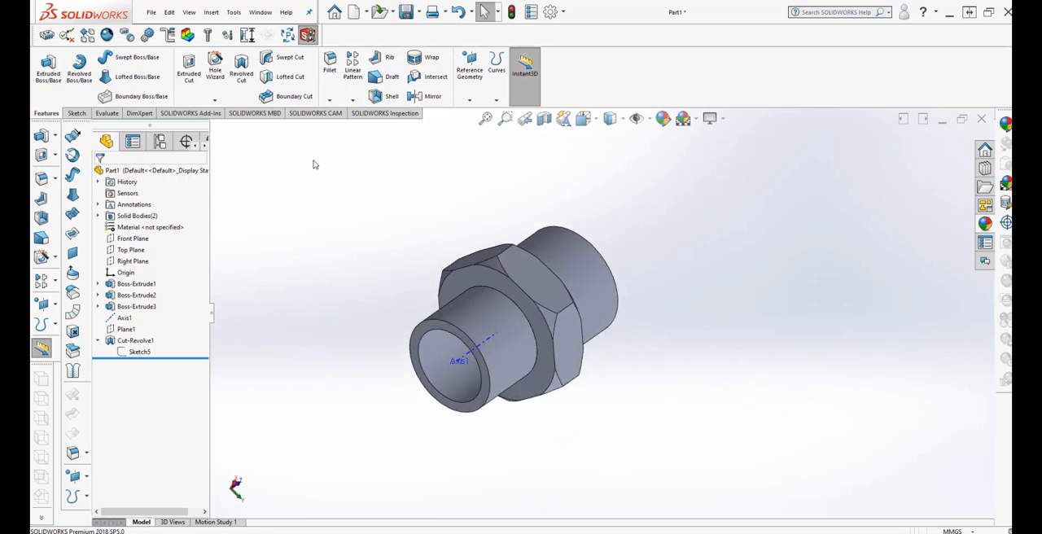
click(330, 100)
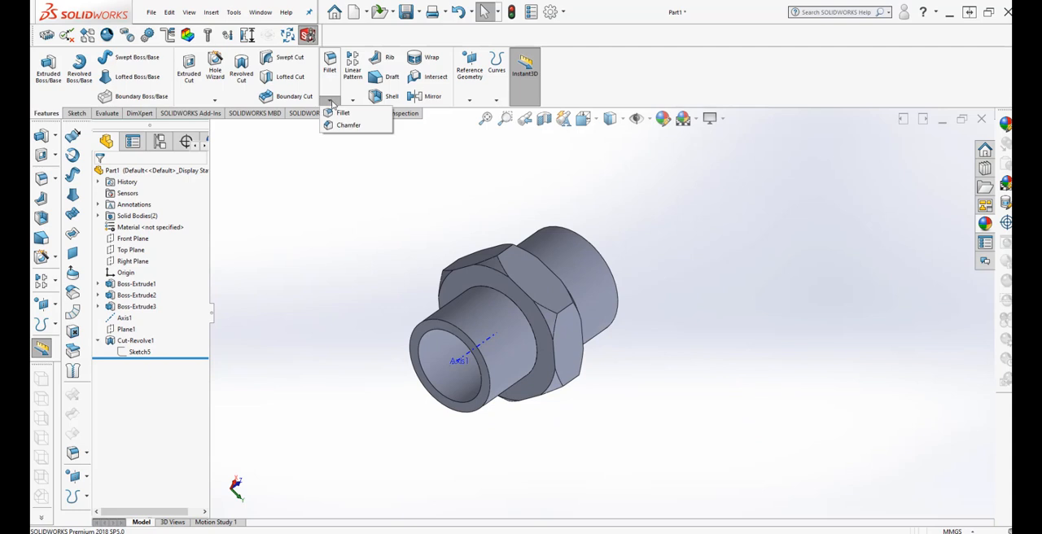
click(341, 127)
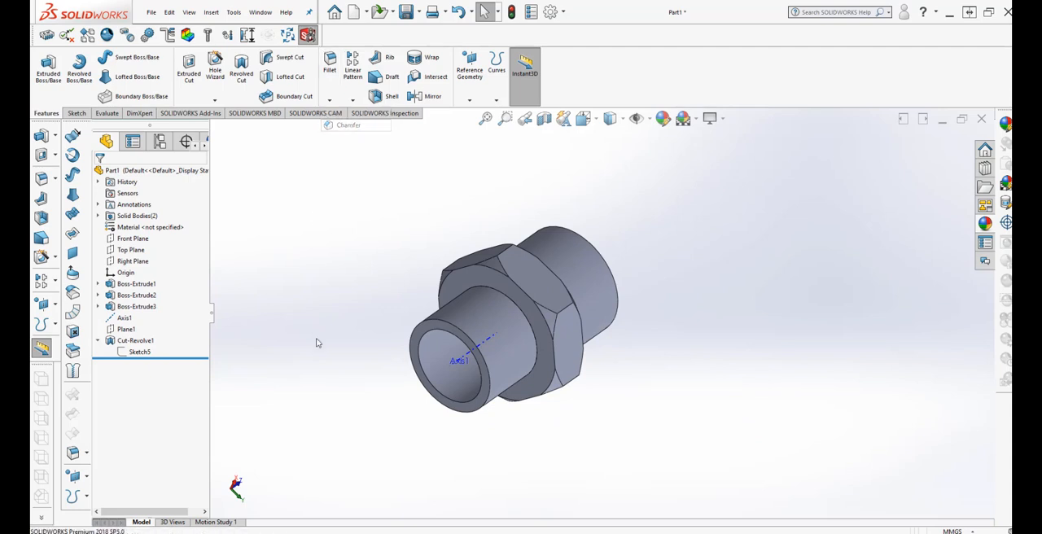
scroll(494, 391, down, 5)
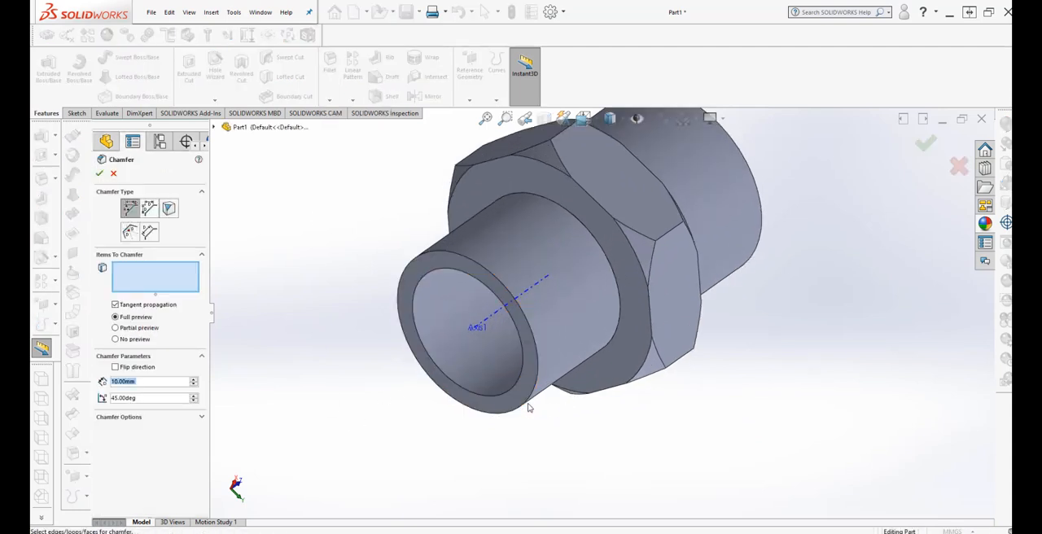
click(529, 410)
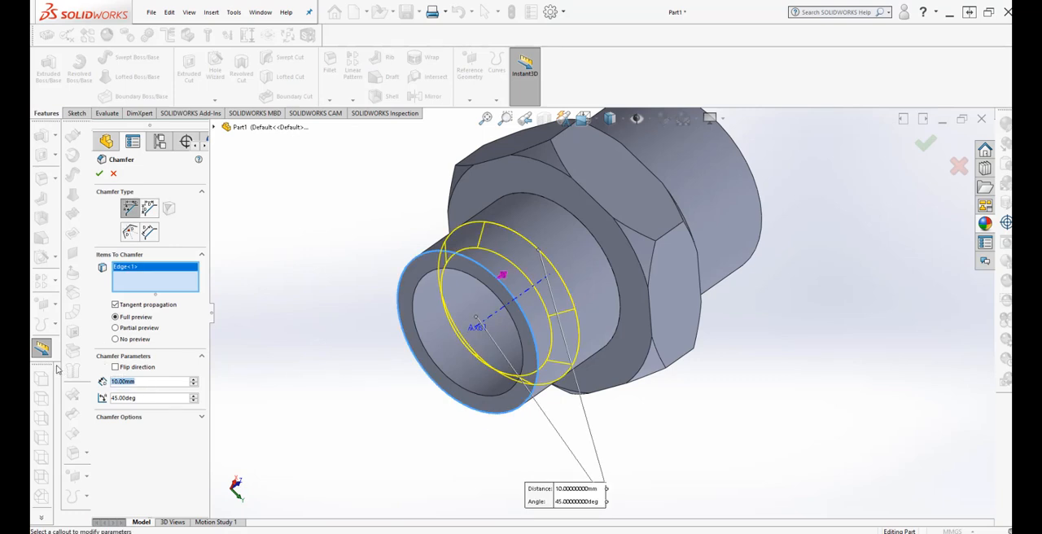
text(2)
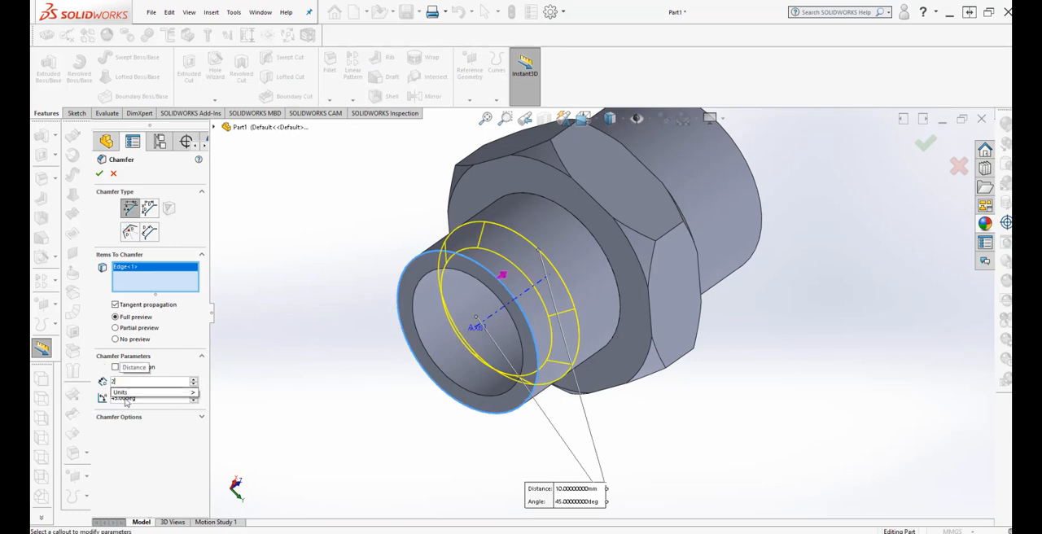
mouse_move(155, 392)
click(226, 474)
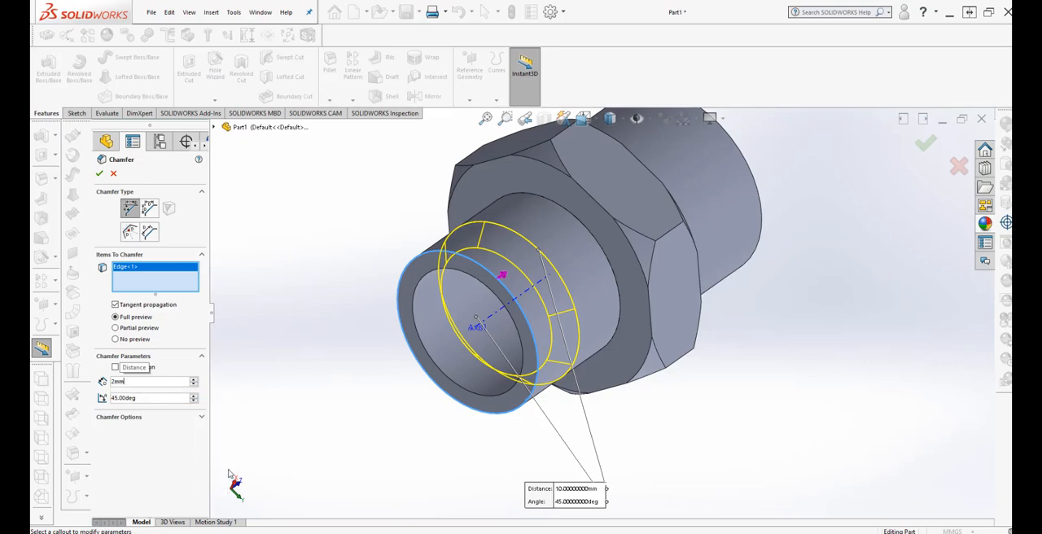
key(Return)
Set the chamfer distance on the 28 mm tube's end edge to 1 mm.
middle_drag(355, 365, 335, 355)
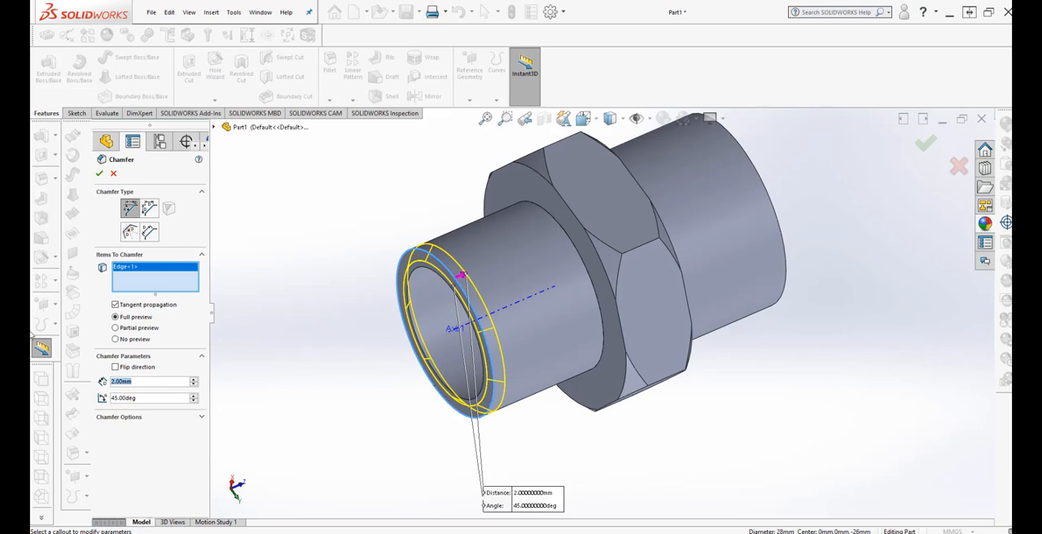
text(1)
mouse_move(140, 399)
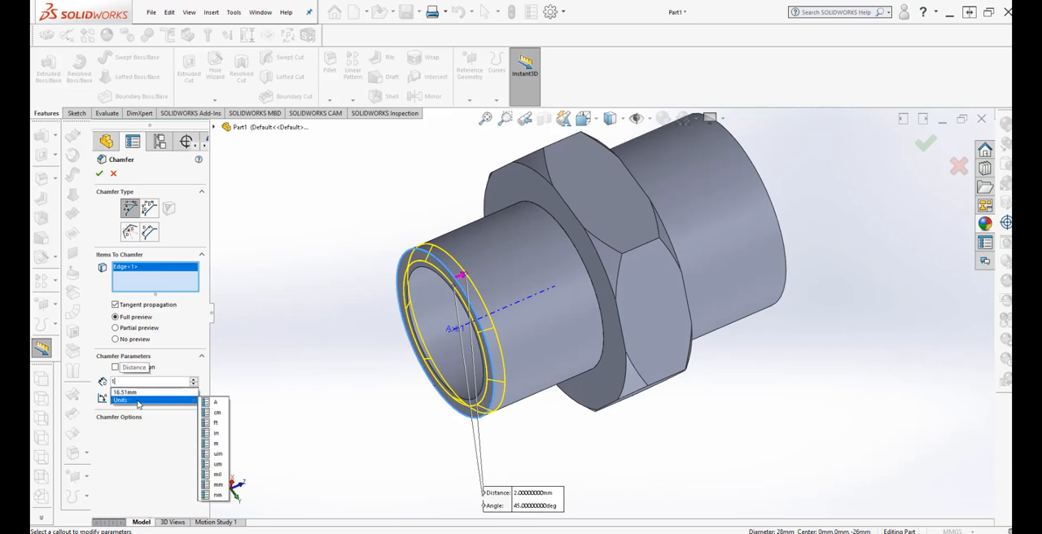
click(218, 486)
click(319, 392)
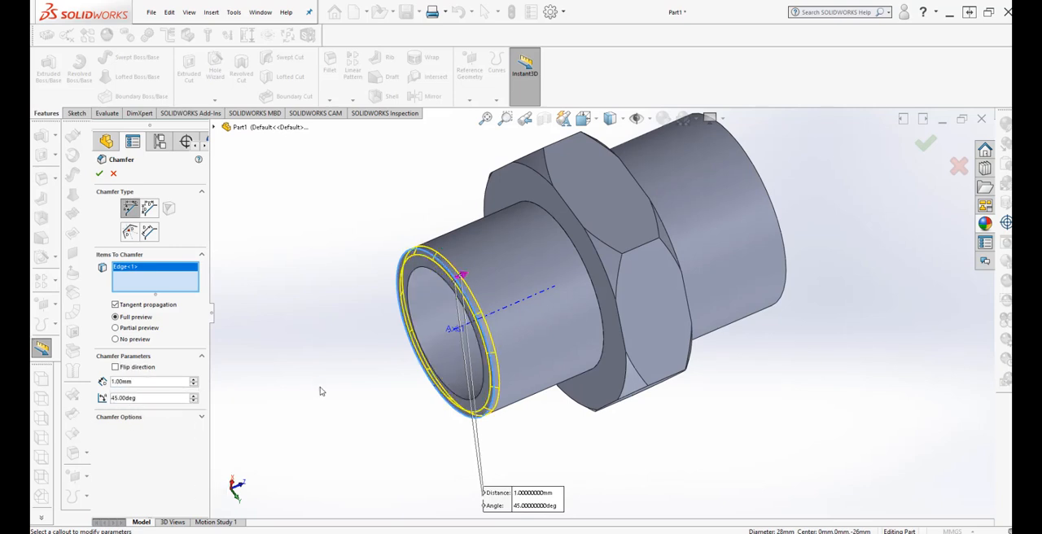
Examine the chamfer preview around the 28 mm tube's end edge up close.
middle_drag(322, 392, 338, 358)
scroll(443, 296, down, 2)
mouse_move(504, 340)
middle_down()
mouse_move(477, 302)
mouse_move(554, 324)
mouse_move(562, 361)
mouse_move(515, 316)
mouse_move(486, 307)
mouse_move(488, 337)
mouse_move(509, 323)
middle_up()
scroll(556, 354, down, 2)
scroll(595, 354, up, 1)
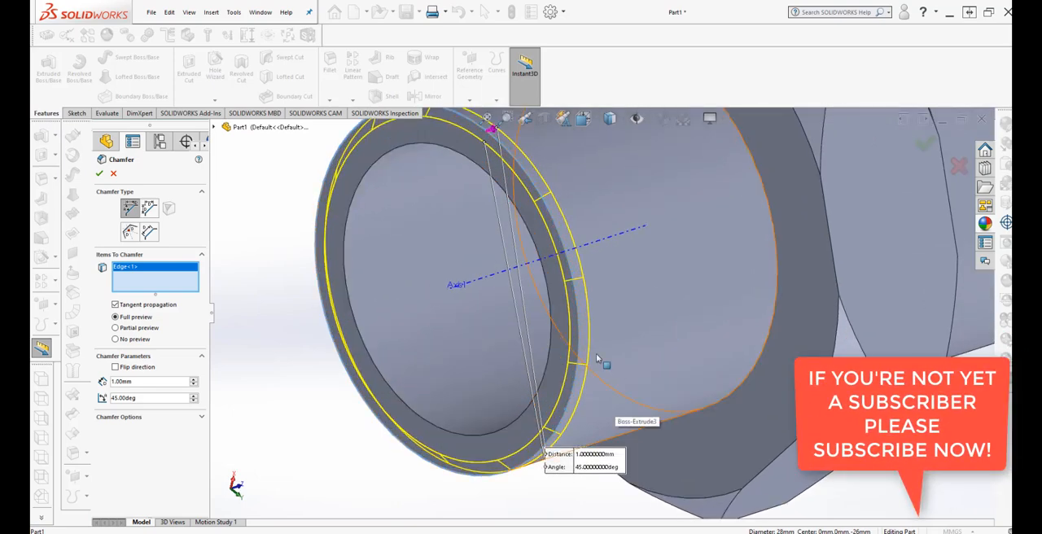
scroll(594, 358, down, 2)
scroll(592, 366, up, 3)
scroll(591, 368, up, 1)
Apply the 1 mm, 45° chamfer to the 28 mm tube's outer end edge.
middle_drag(591, 371, 728, 391)
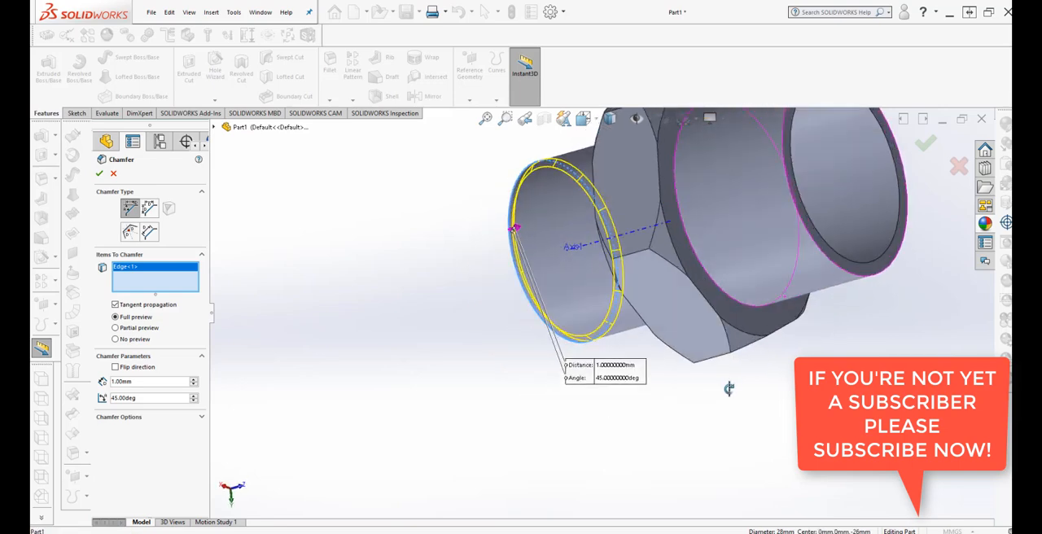
click(854, 284)
click(99, 175)
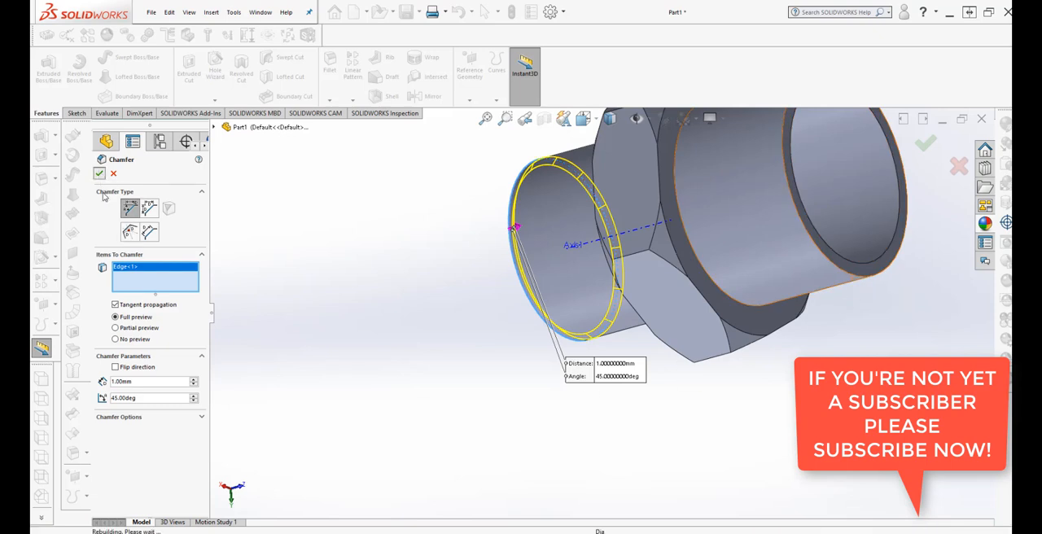
Chamfer the outer end edge of the 32 mm tube with a 1 mm distance at 45°.
middle_drag(492, 422, 579, 248)
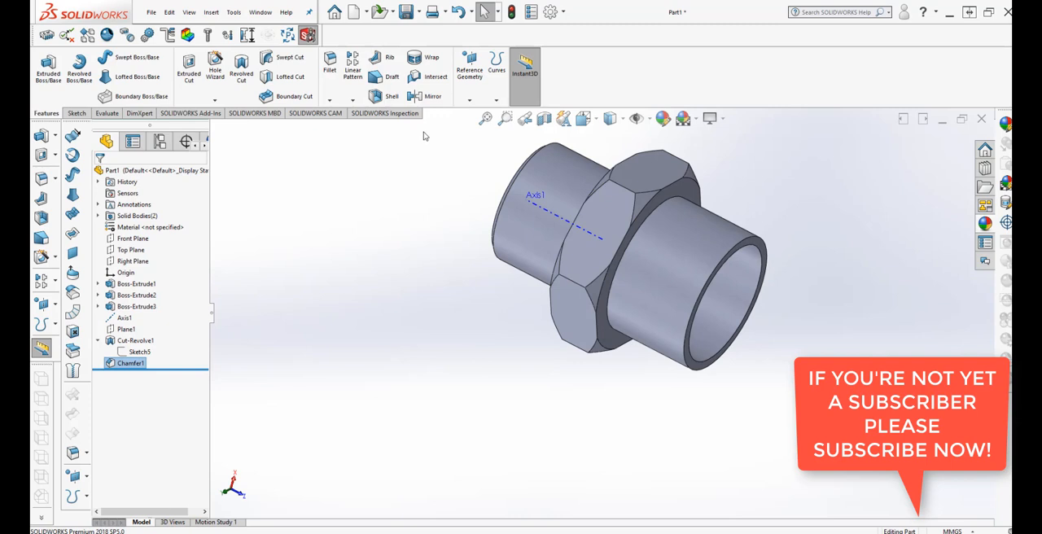
click(329, 100)
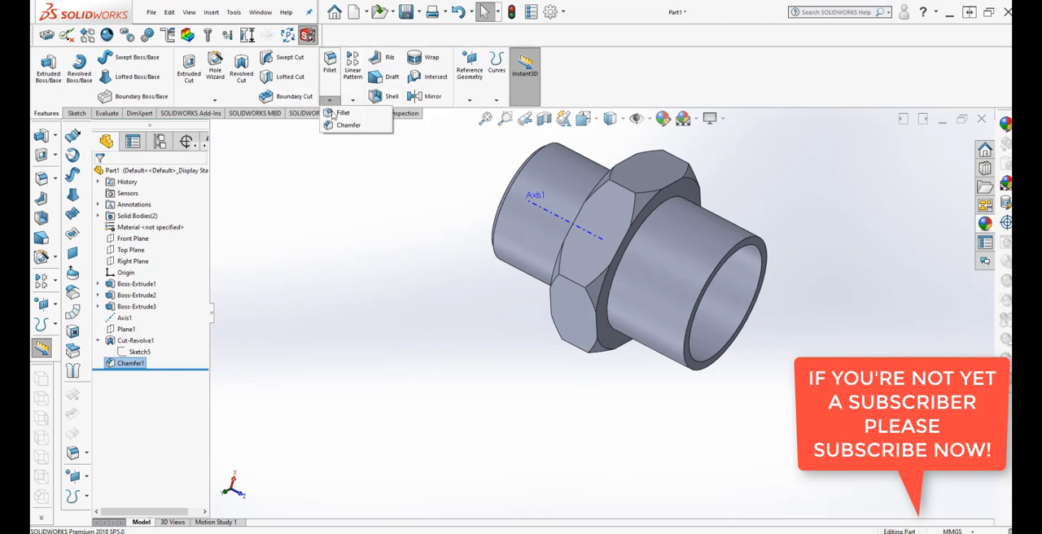
click(336, 127)
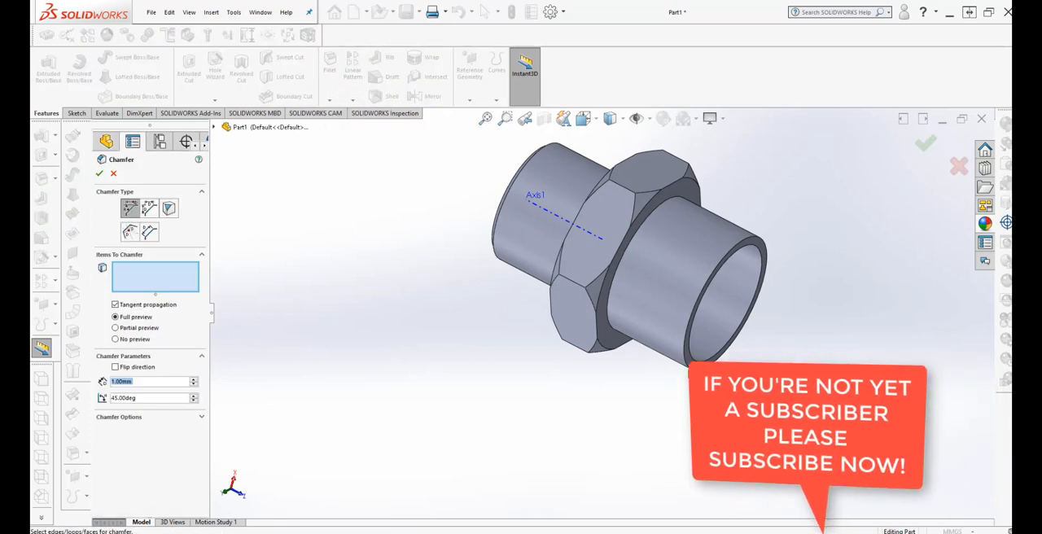
click(696, 357)
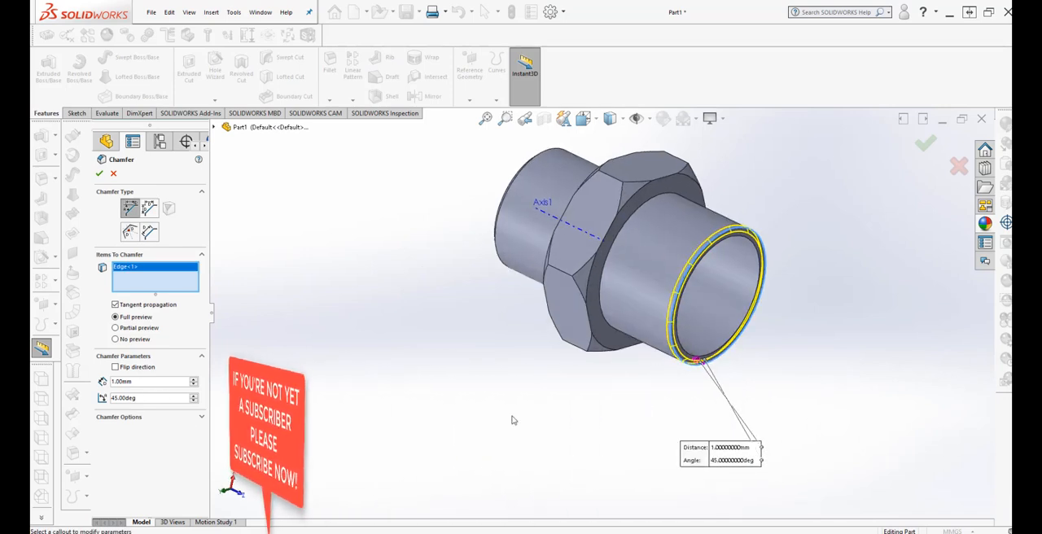
middle_drag(512, 418, 520, 370)
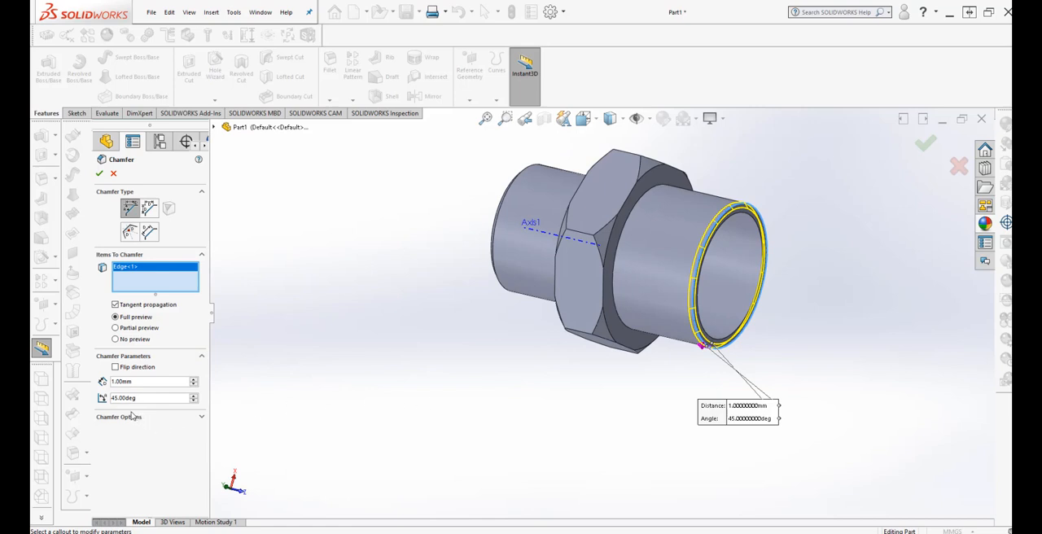
scroll(464, 393, up, 1)
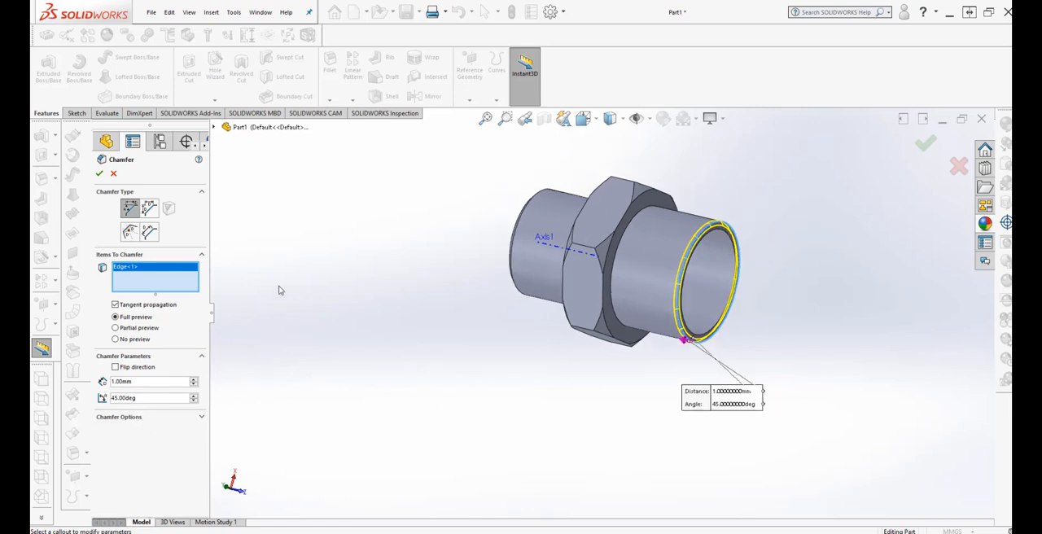
click(99, 175)
Start a Thread feature located on the outer circular edge at the 28 mm tube's chamfered end.
middle_drag(632, 375, 709, 314)
scroll(720, 279, up, 2)
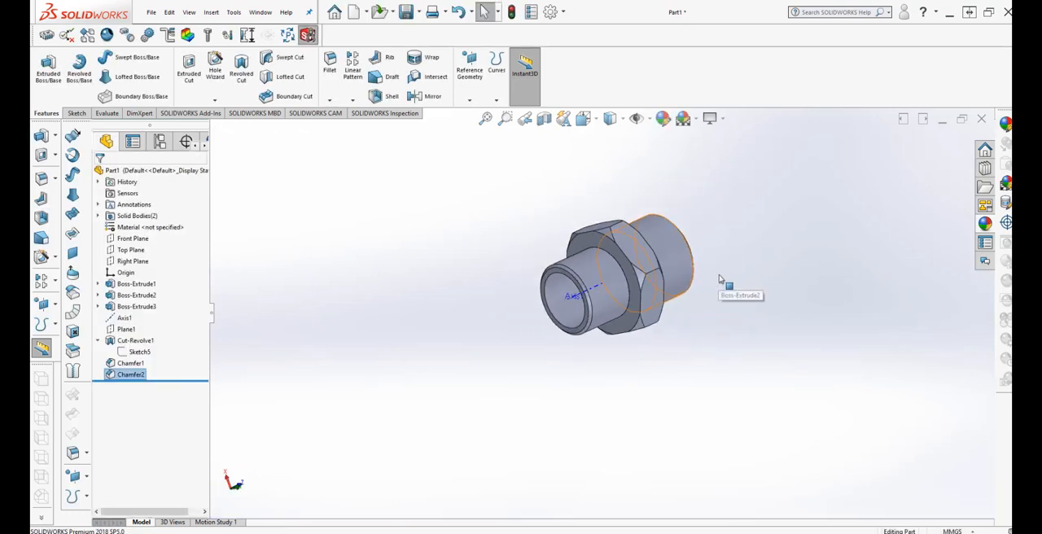
scroll(685, 249, down, 3)
middle_drag(656, 413, 651, 389)
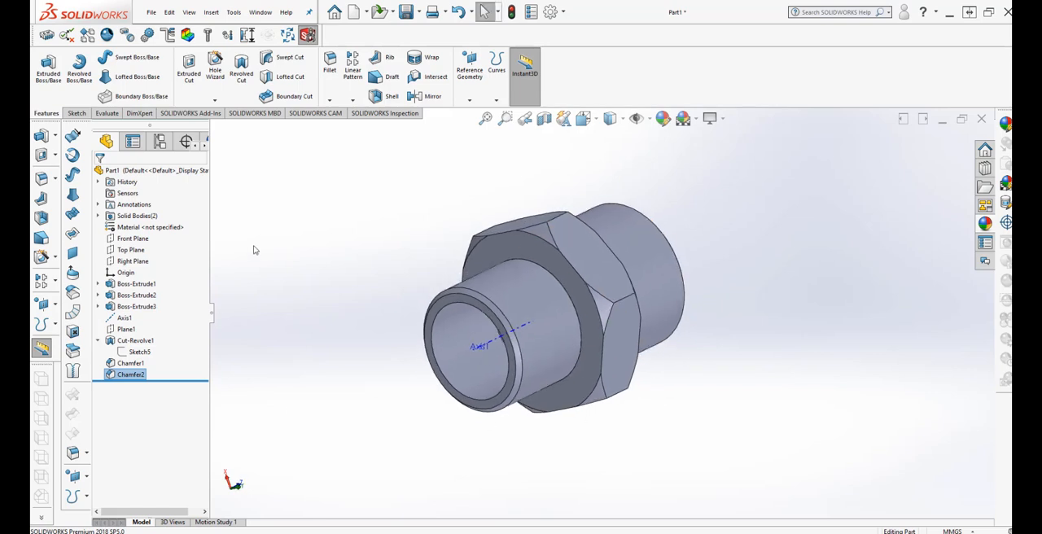
click(340, 254)
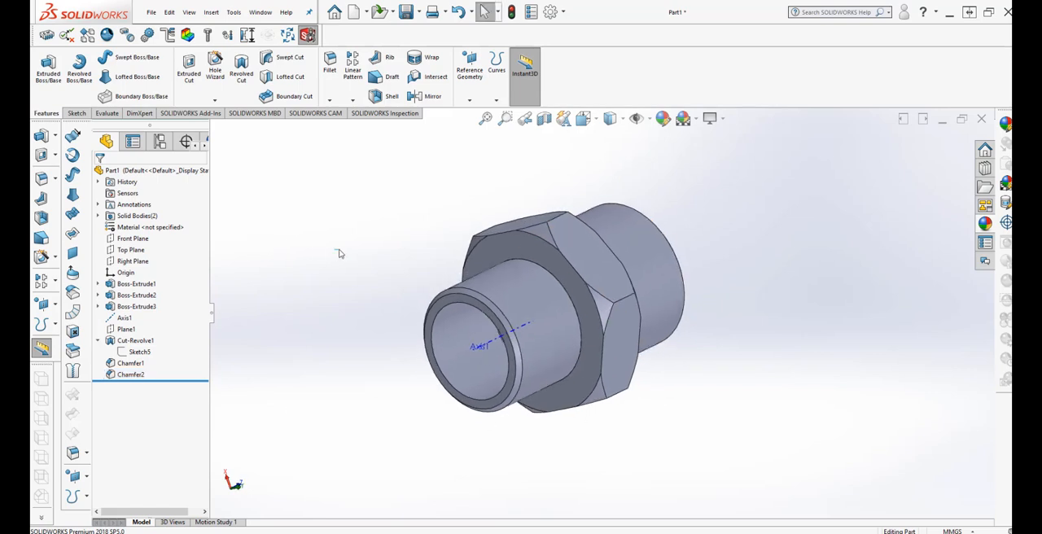
click(213, 12)
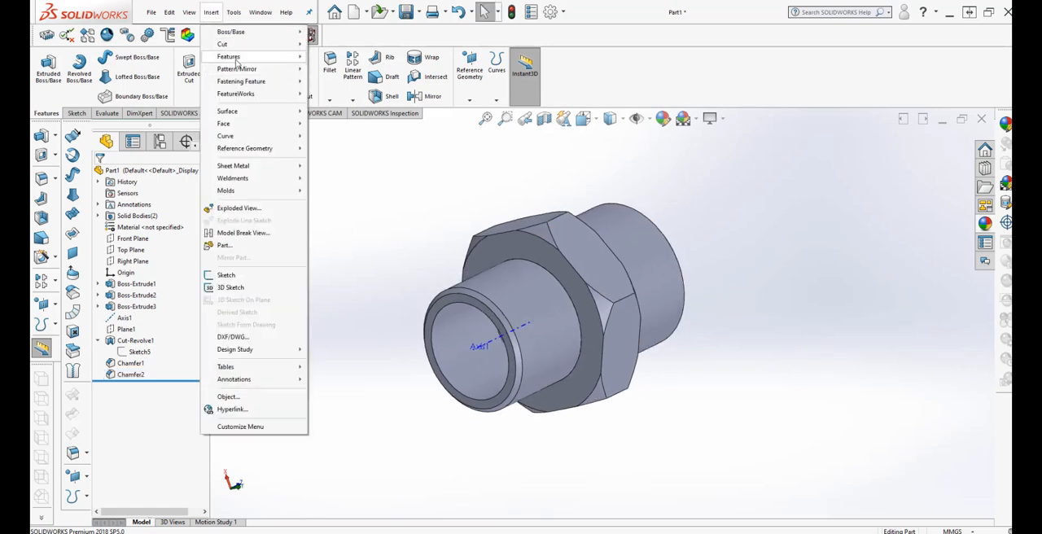
mouse_move(235, 58)
click(333, 111)
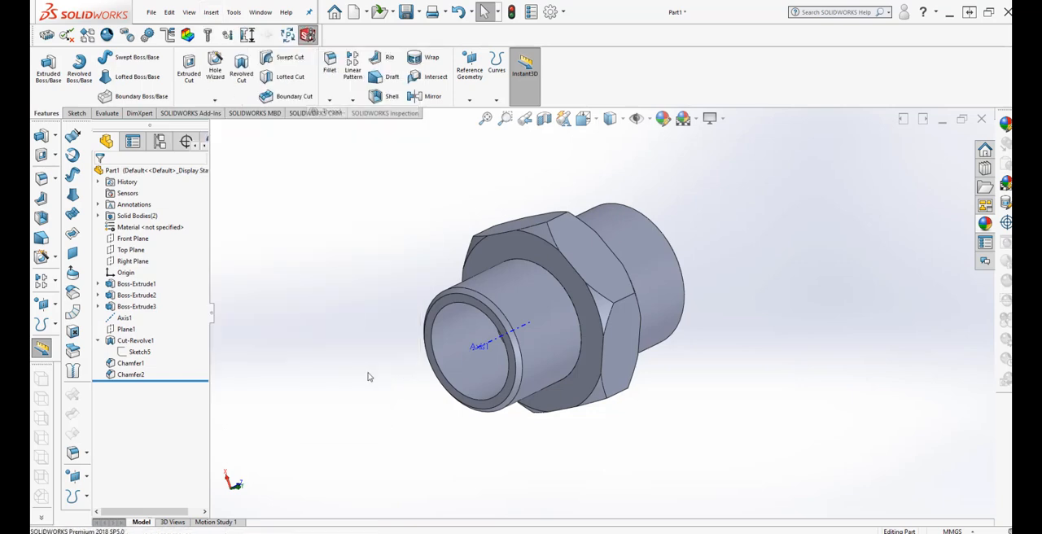
scroll(493, 431, down, 5)
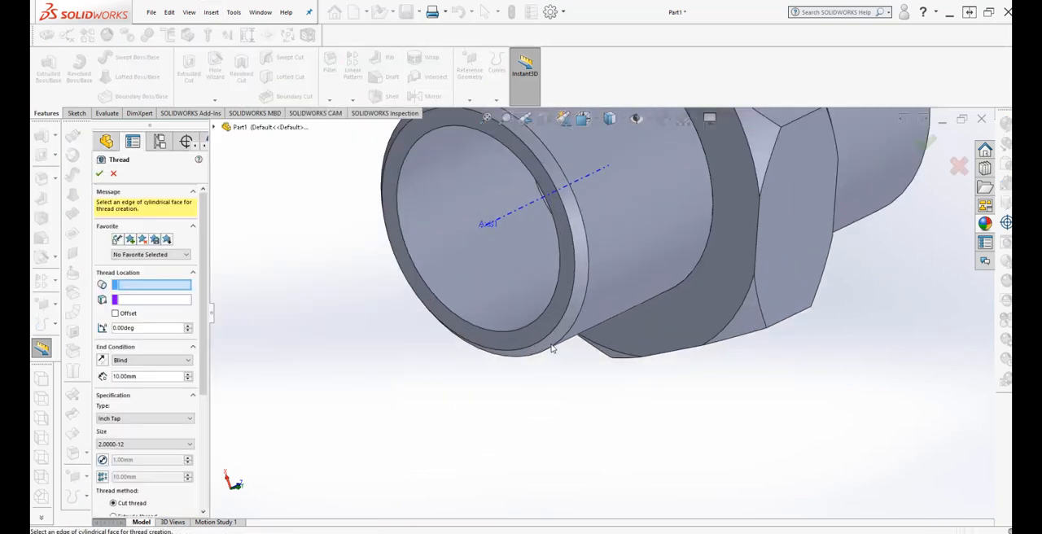
click(552, 350)
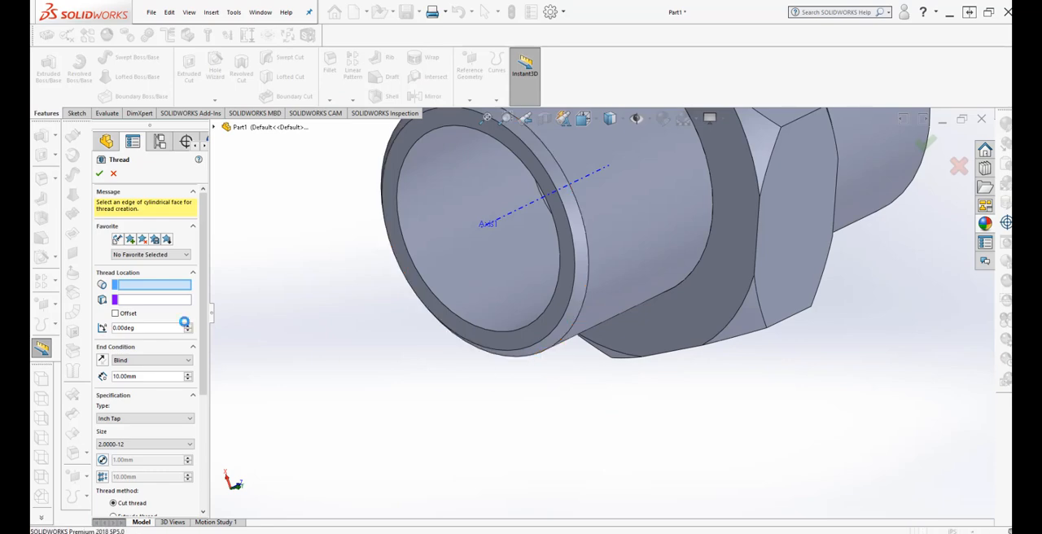
scroll(515, 430, up, 6)
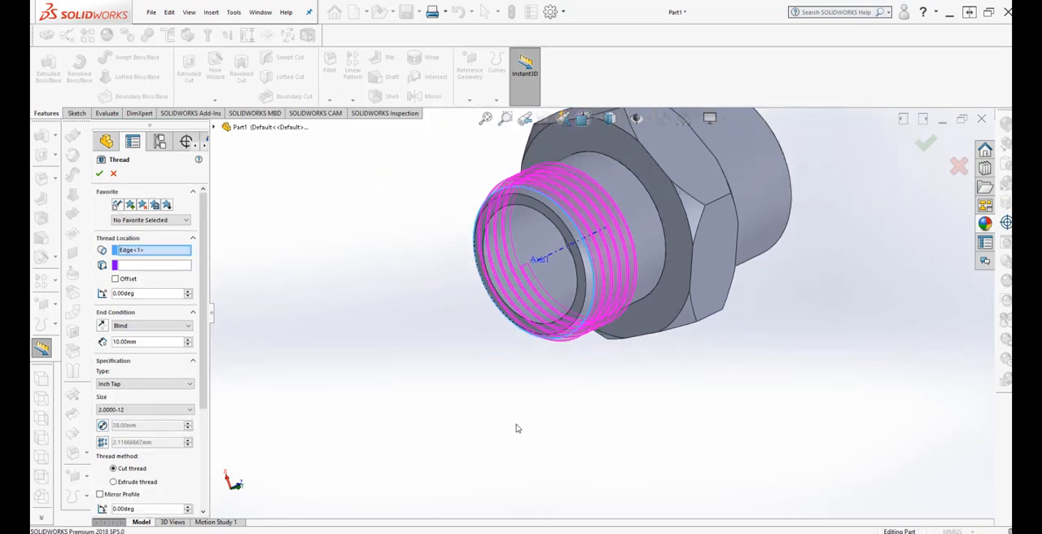
scroll(634, 352, up, 1)
scroll(659, 266, down, 3)
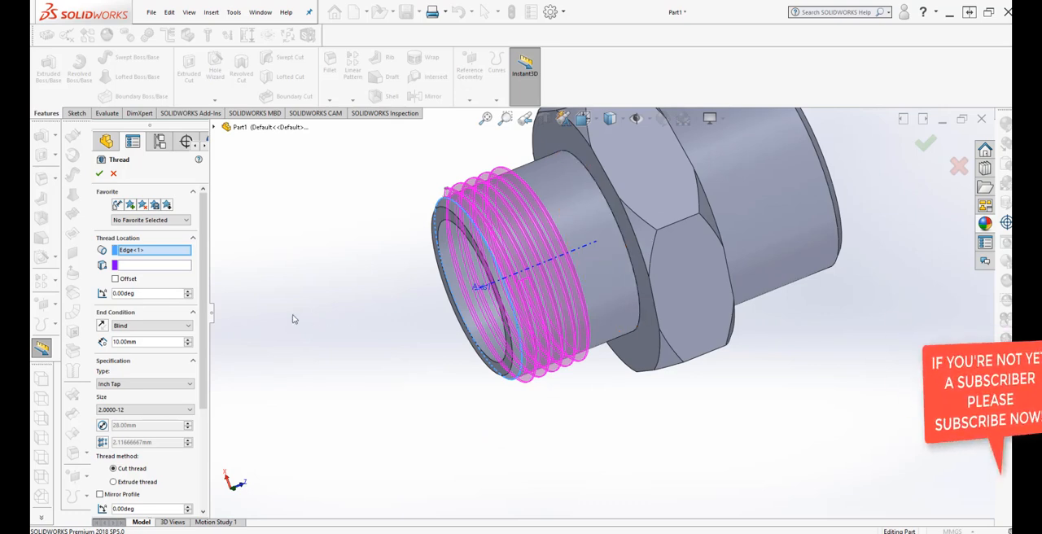
Keep the Blind end condition and set the thread depth on the 28 mm tube to 12 mm.
click(180, 326)
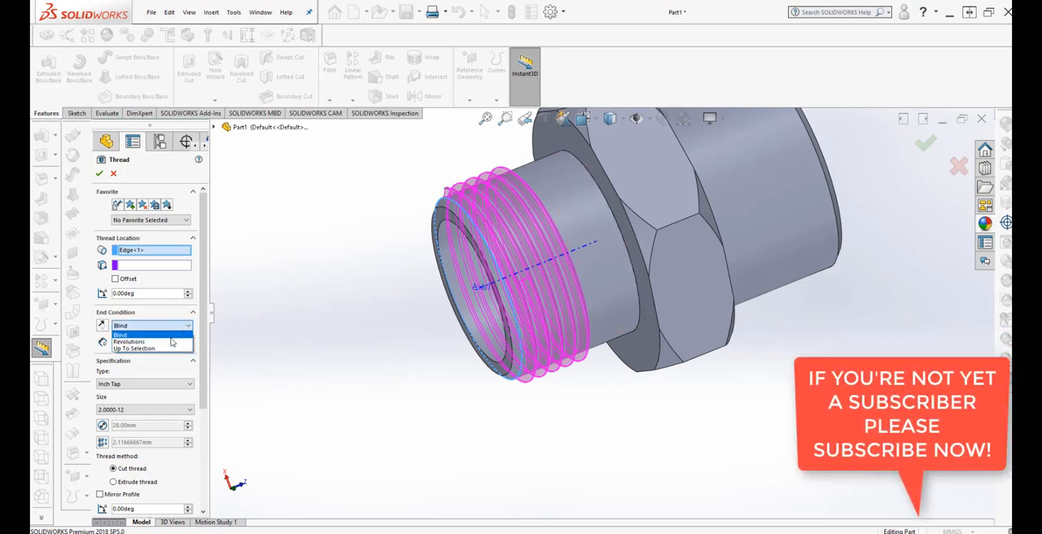
click(261, 296)
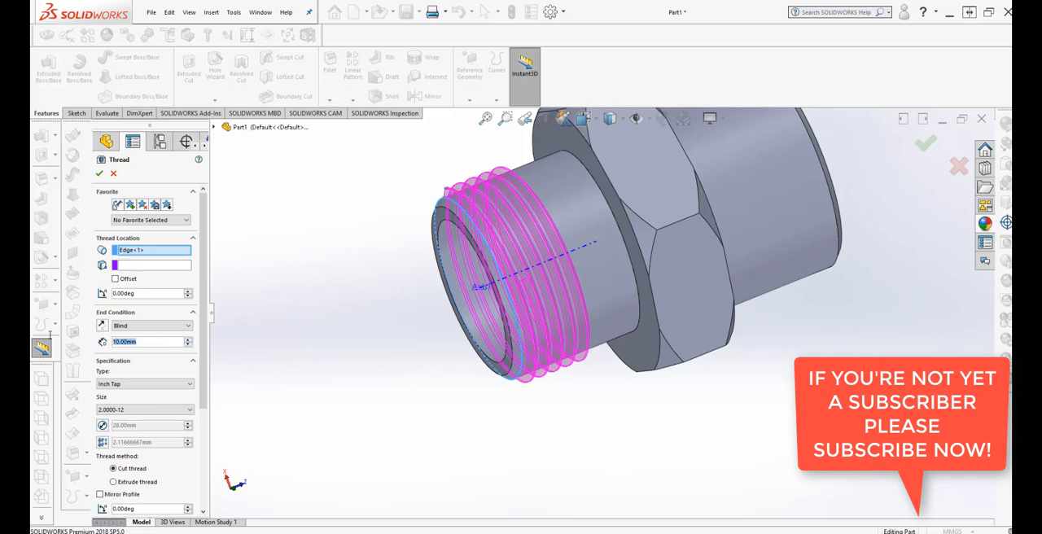
text(12)
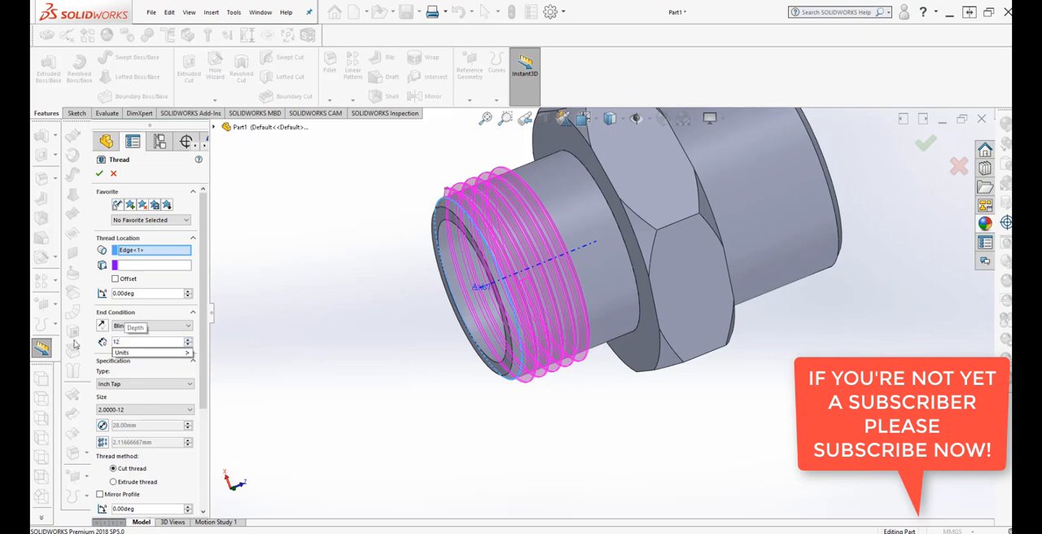
mouse_move(192, 363)
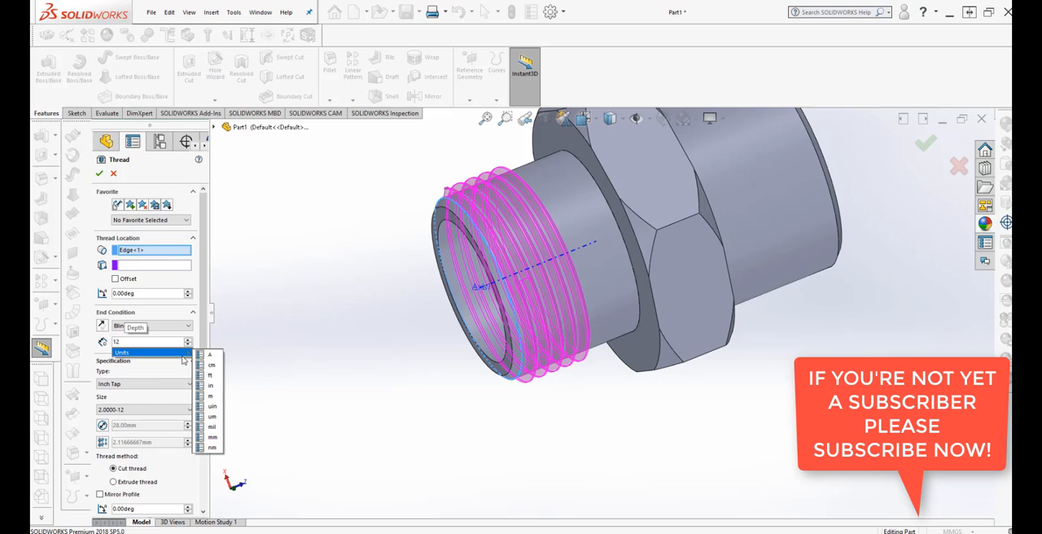
click(213, 426)
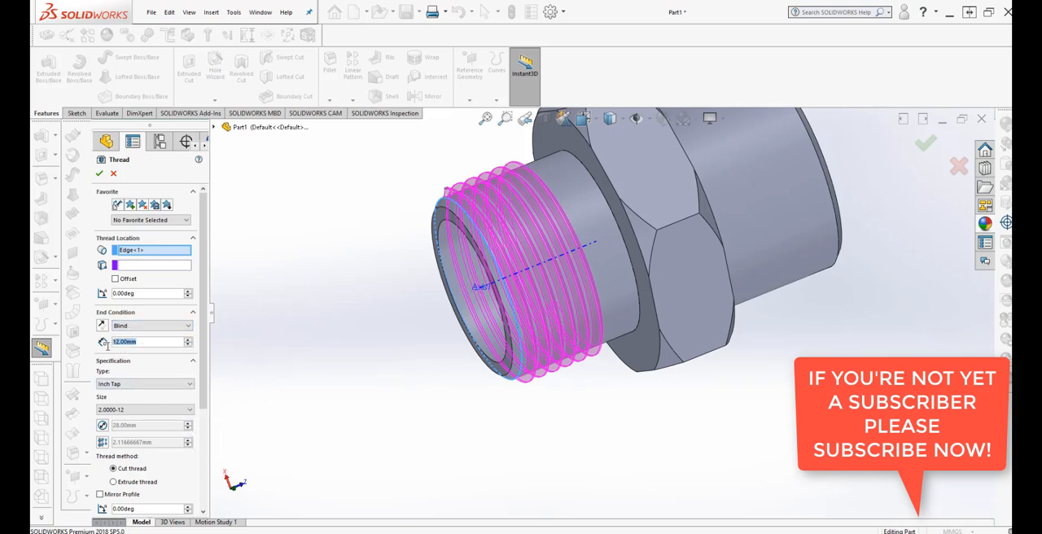
Try thread depths of 20 mm and 19 mm on the 28 mm tube.
text(20)
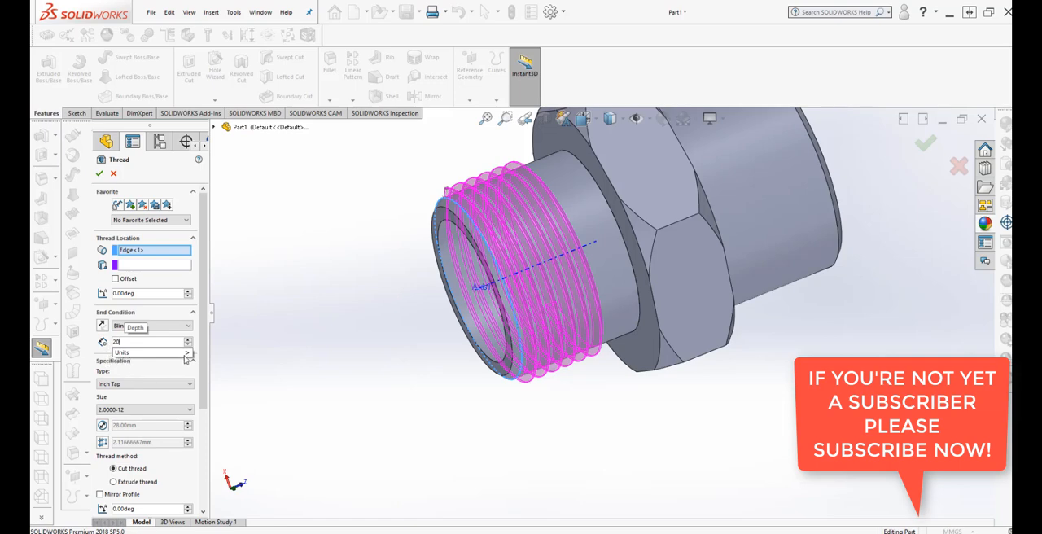
mouse_move(191, 363)
click(213, 428)
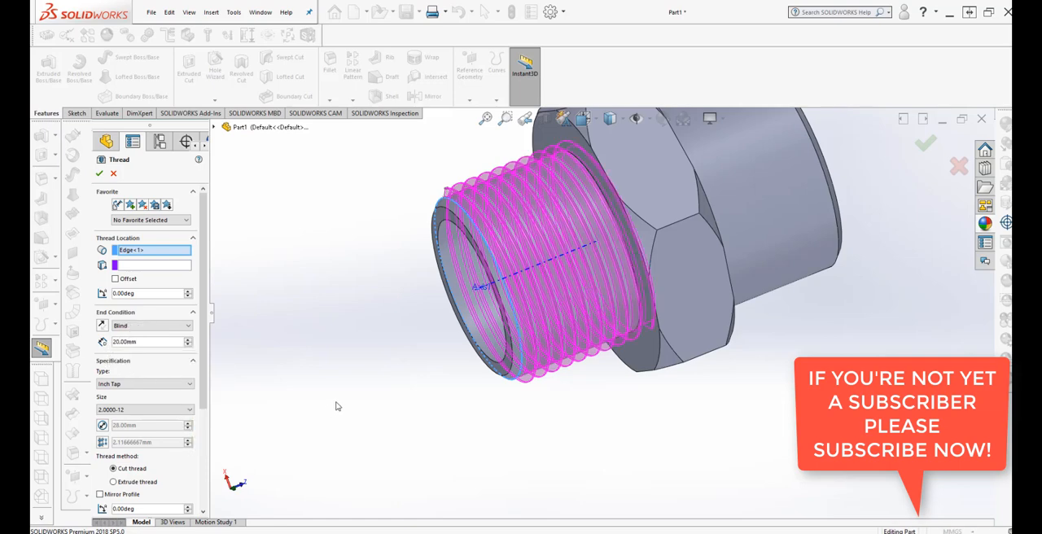
middle_drag(337, 406, 345, 425)
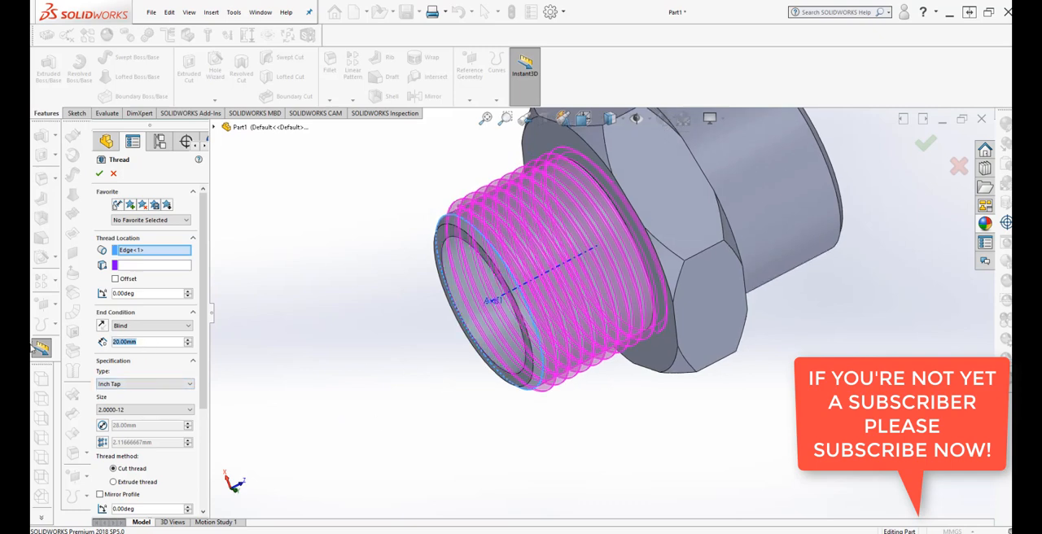
text(19)
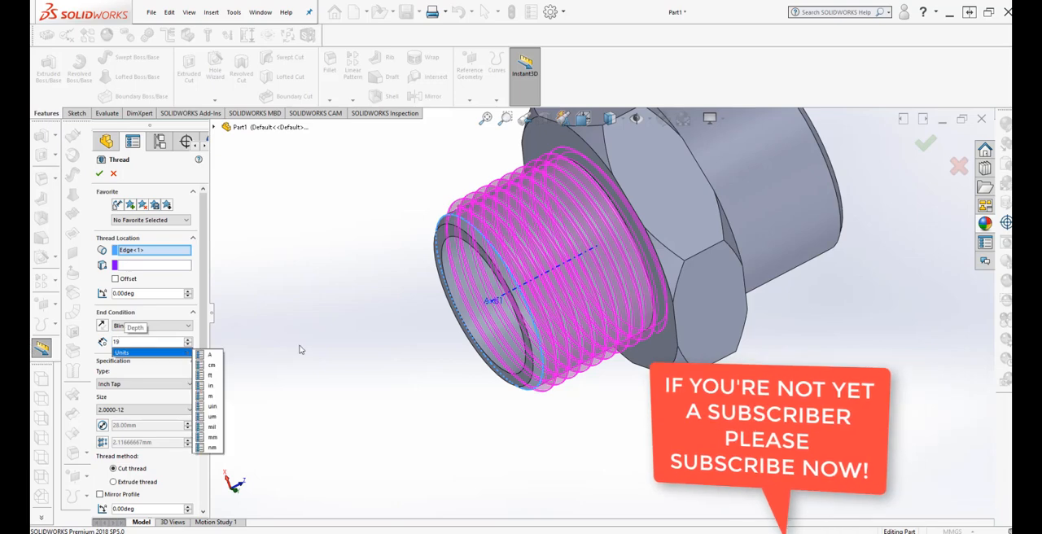
key(Return)
Set the thread depth on the 28 mm tube to 18 mm.
middle_drag(310, 353, 371, 409)
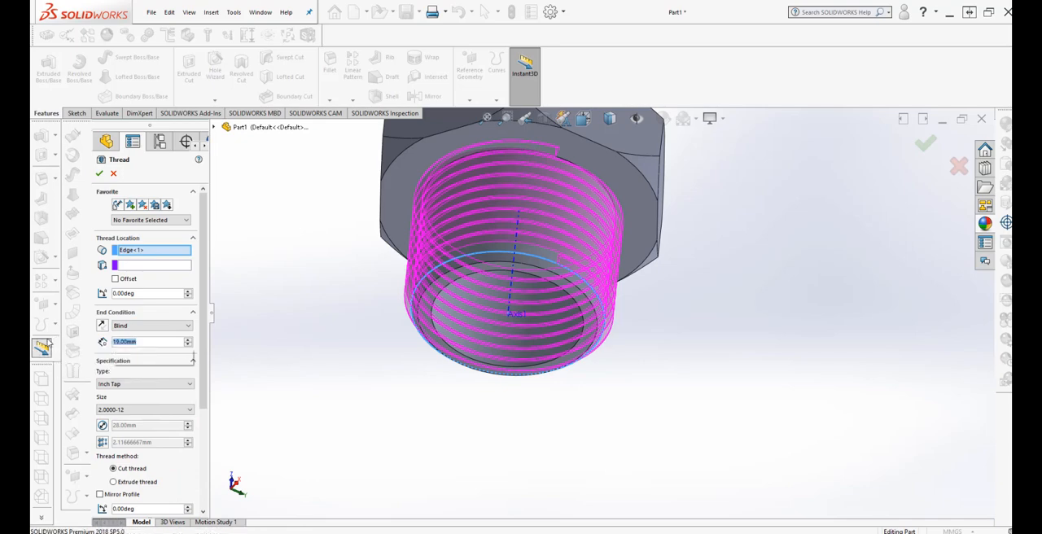
text(18)
key(Return)
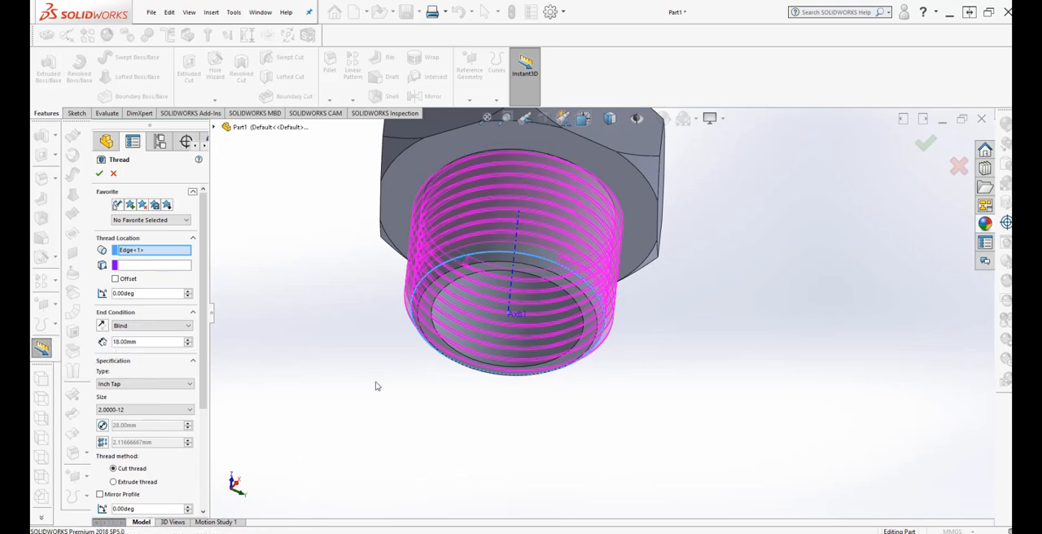
Change the thread method to Extrude thread and apply the thread to the 28 mm tube.
middle_drag(374, 390, 330, 216)
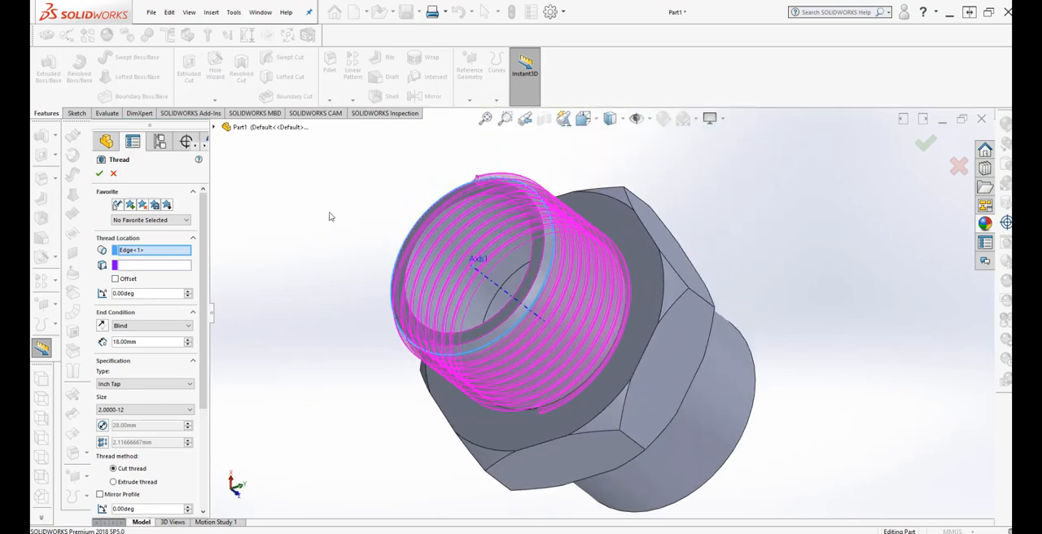
middle_drag(525, 362, 349, 391)
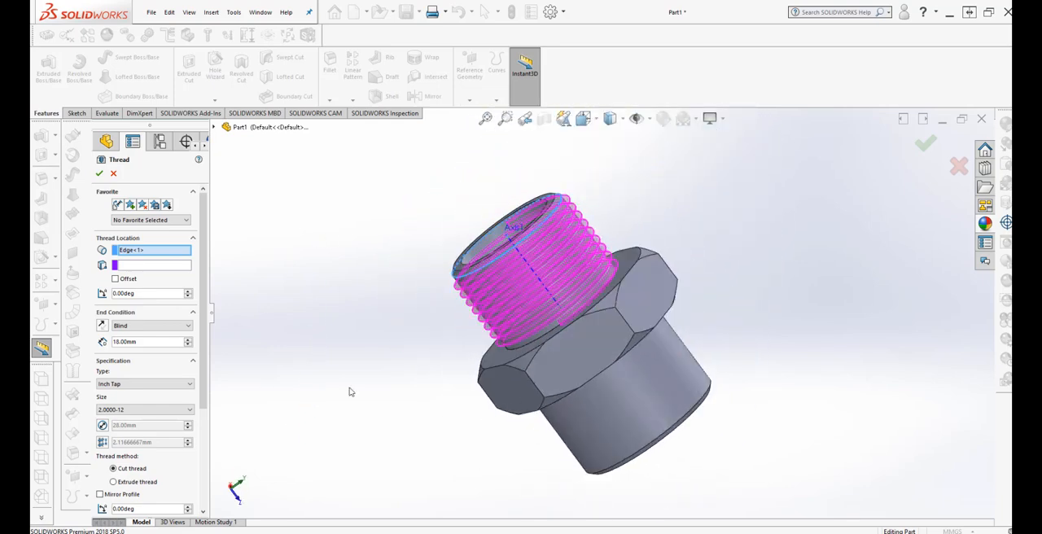
scroll(180, 433, down, 5)
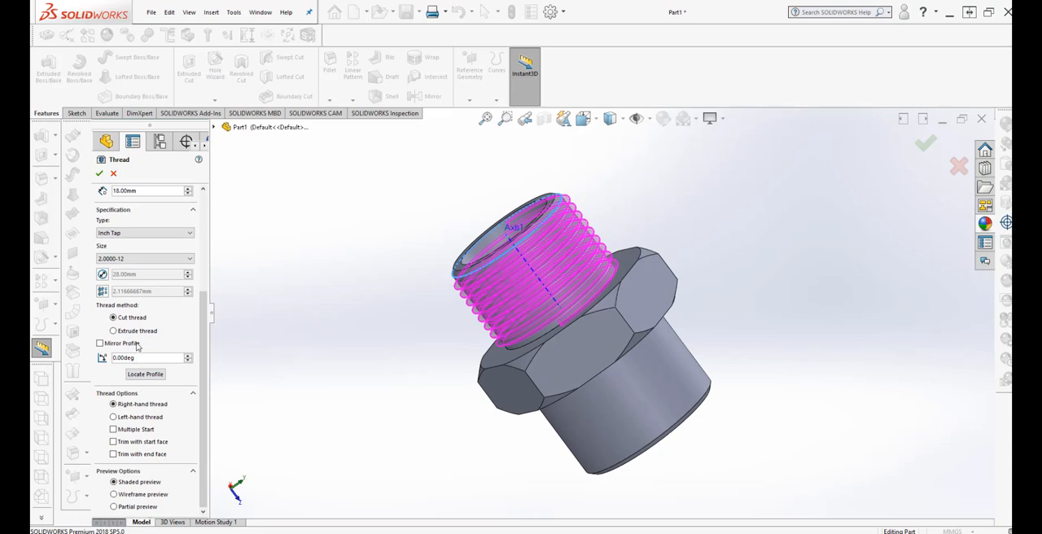
scroll(305, 340, up, 1)
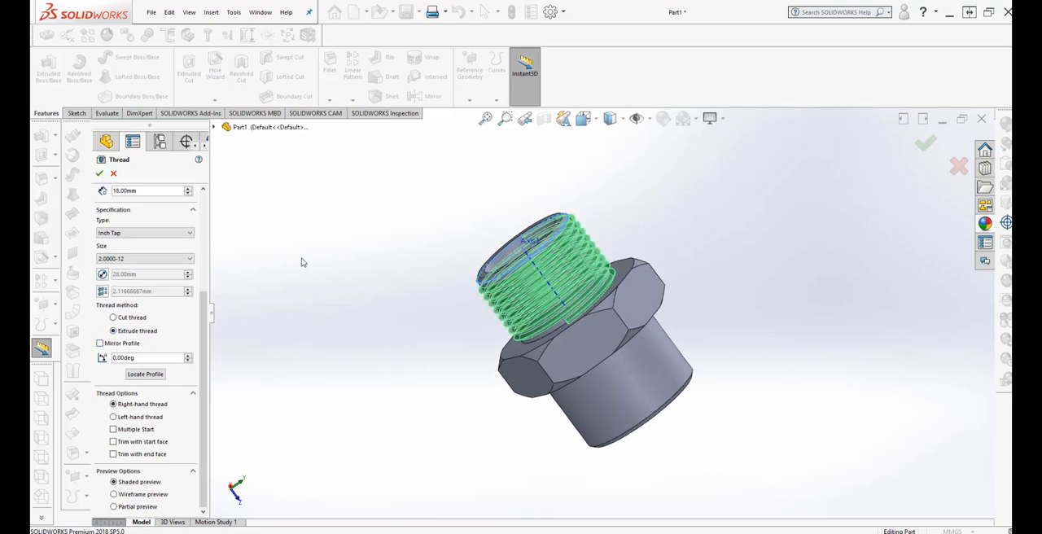
click(100, 174)
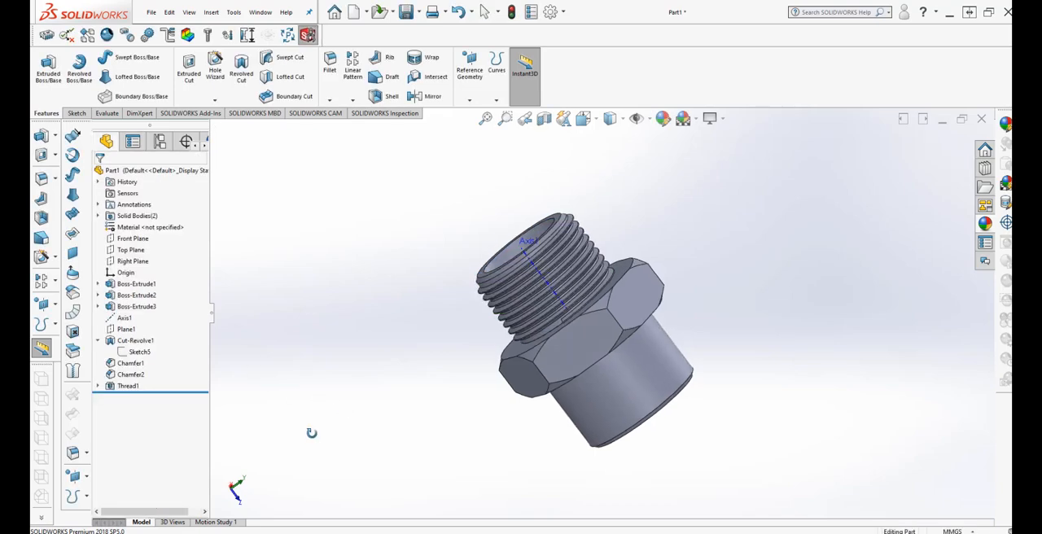
Start a thread on the circular outer edge at the free end of the 32 mm tube.
scroll(628, 244, down, 3)
middle_drag(625, 246, 654, 197)
scroll(657, 204, up, 3)
middle_drag(600, 486, 498, 355)
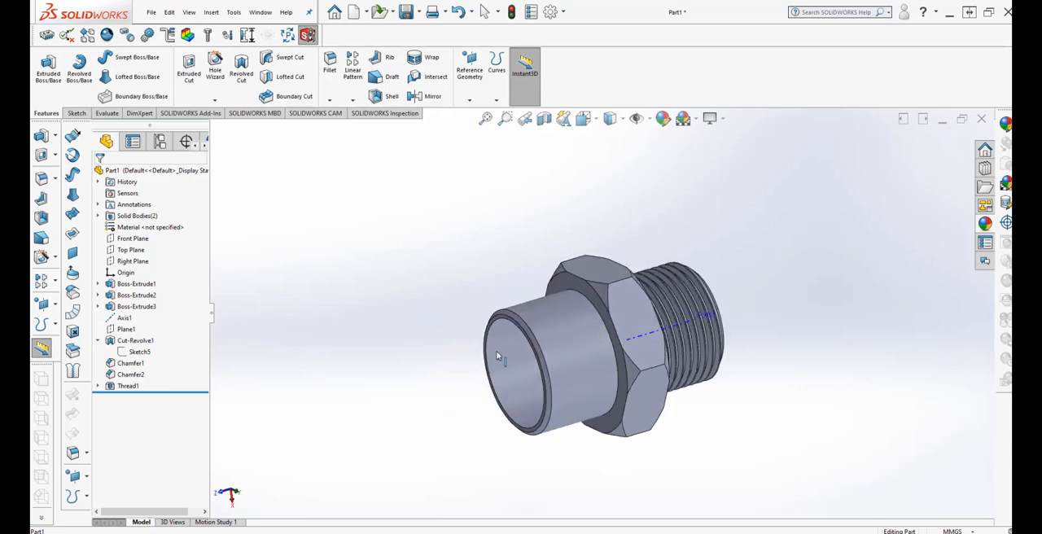
scroll(655, 383, down, 3)
scroll(721, 391, up, 3)
middle_drag(721, 391, 690, 411)
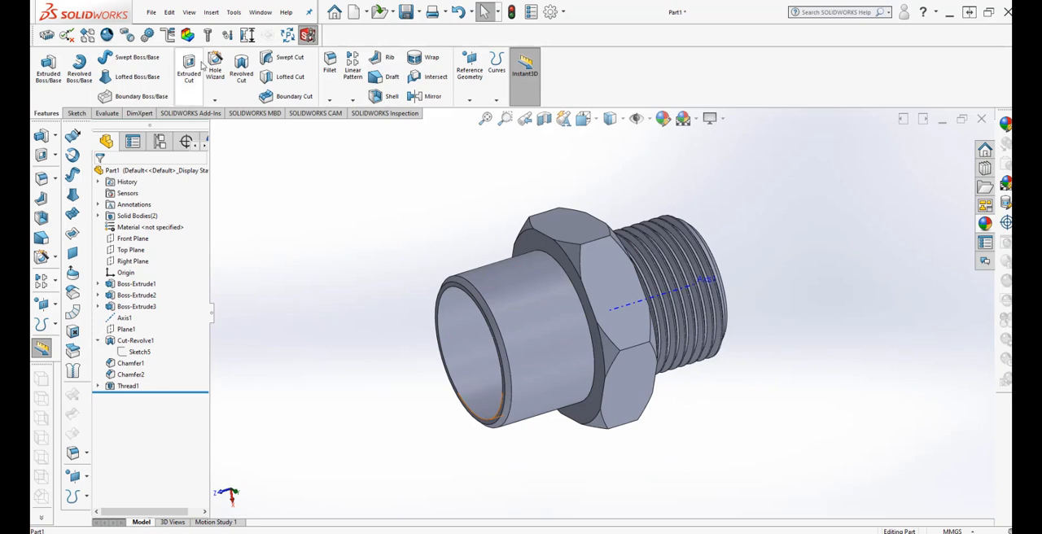
click(211, 13)
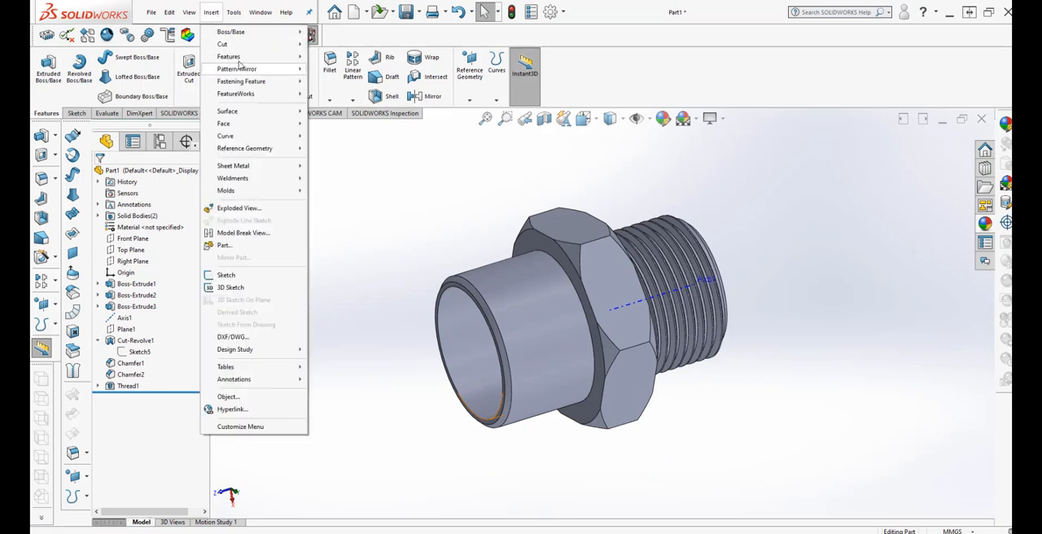
mouse_move(239, 62)
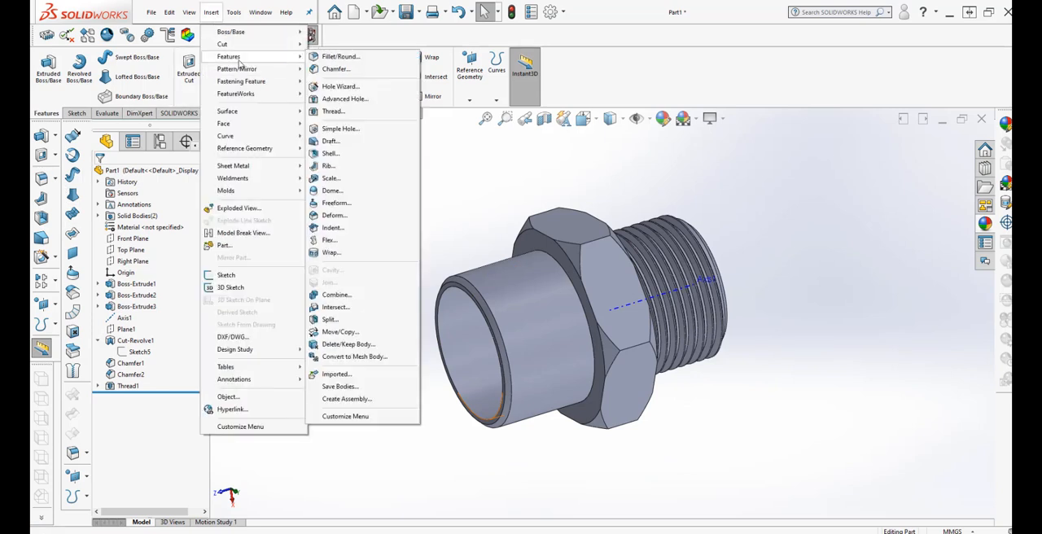
click(332, 111)
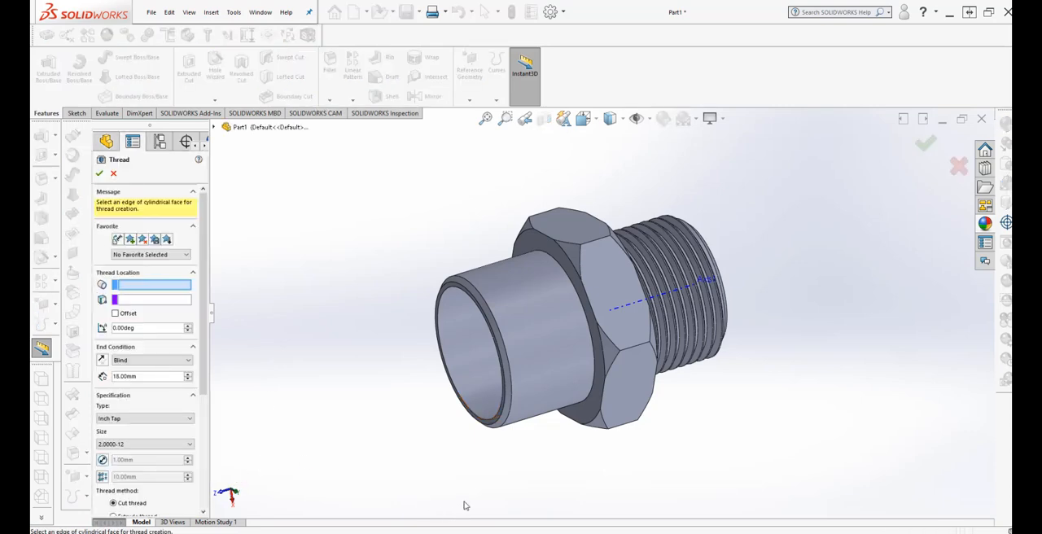
click(503, 433)
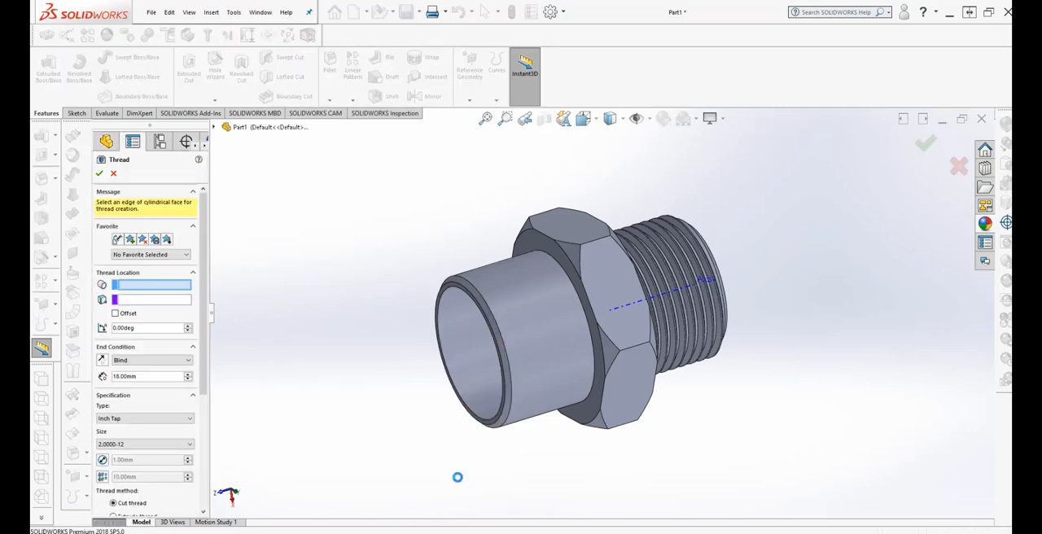
middle_drag(425, 451, 426, 428)
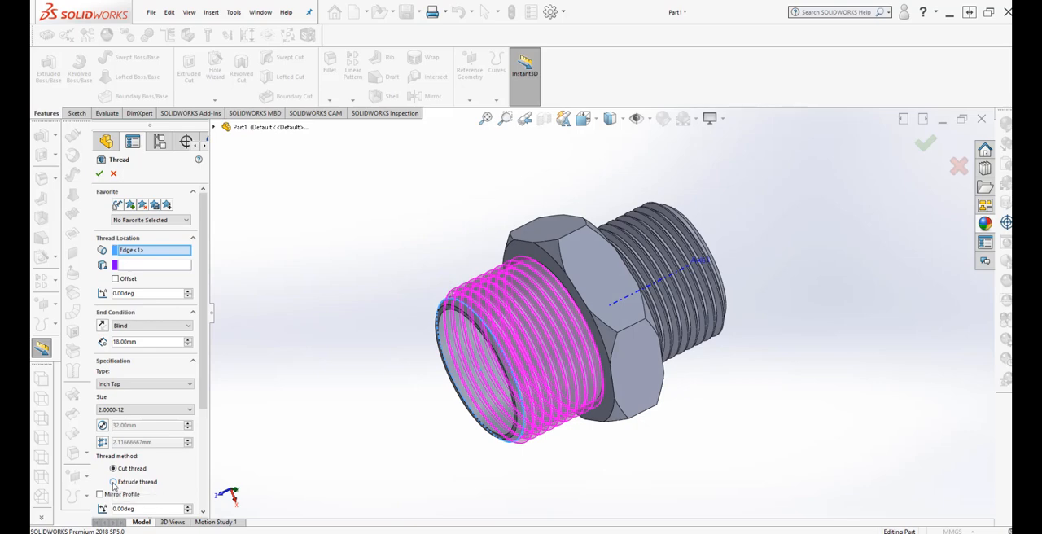
Change the thread method to Extrude thread and apply the 18 mm blind thread to the 32 mm tube.
click(113, 482)
middle_drag(424, 420, 413, 244)
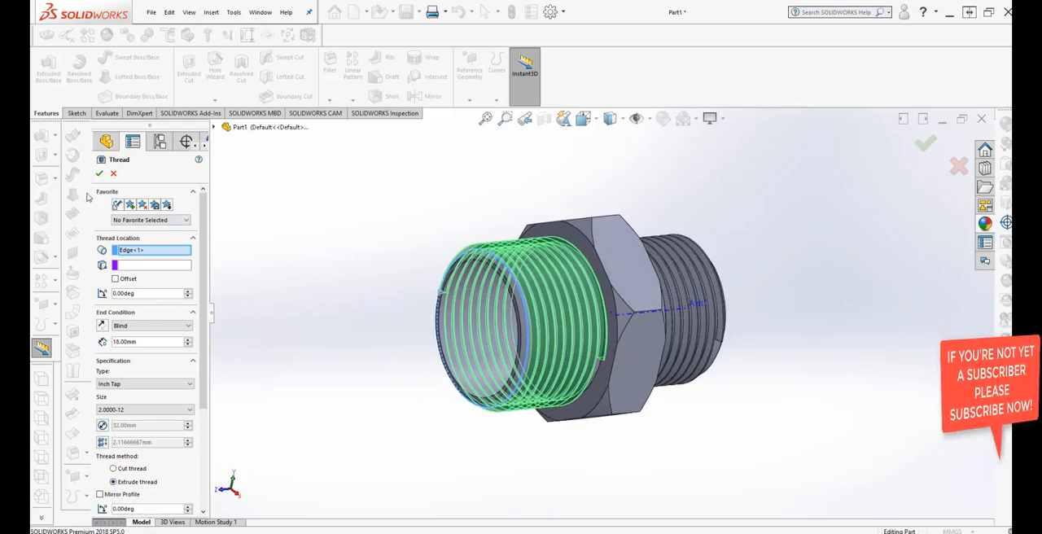
click(99, 173)
Hide the reference axis running through the centre of the fitting.
middle_drag(264, 374, 260, 342)
scroll(360, 385, up, 3)
middle_drag(360, 386, 696, 366)
scroll(502, 282, down, 3)
scroll(700, 366, down, 2)
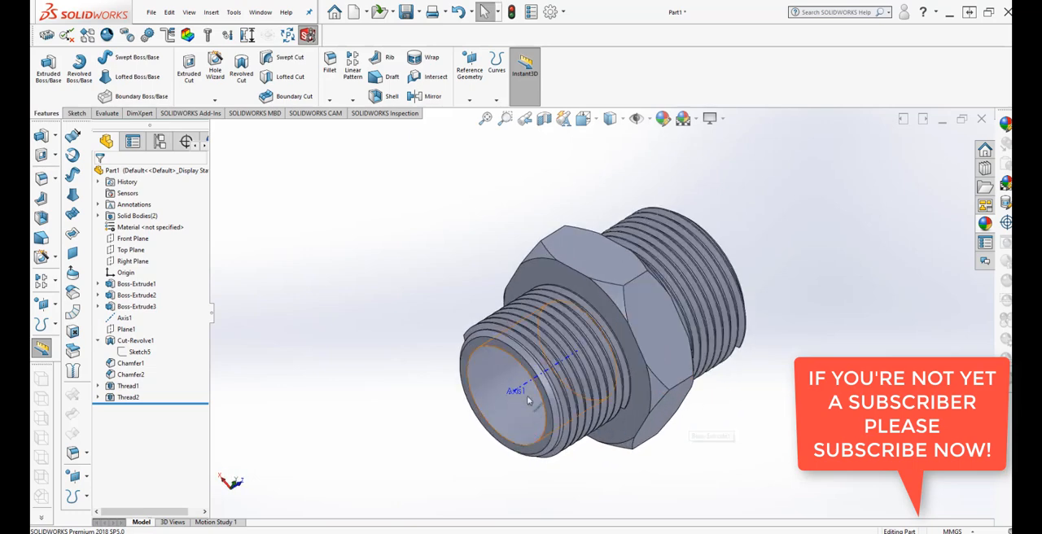
right_click(524, 382)
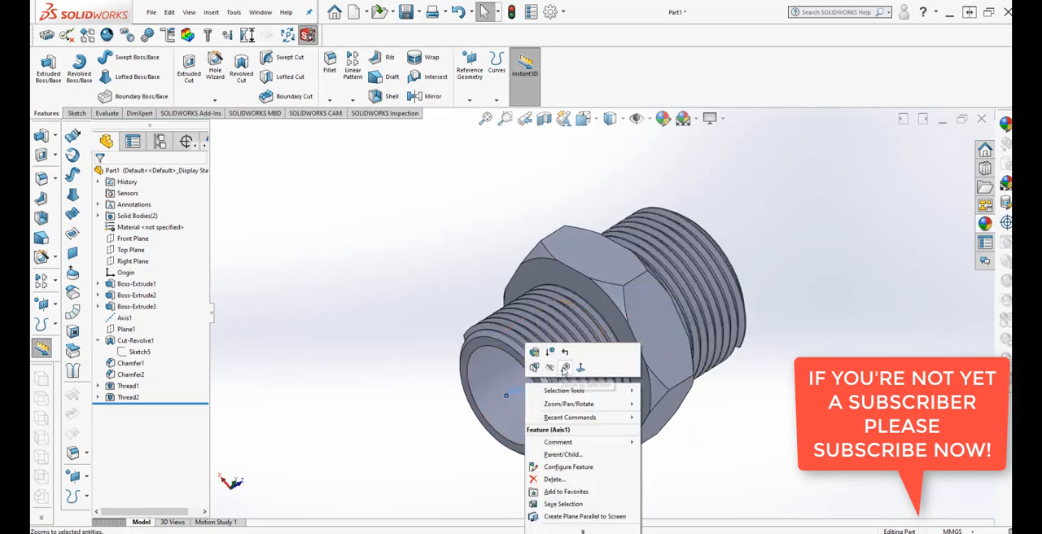
click(551, 369)
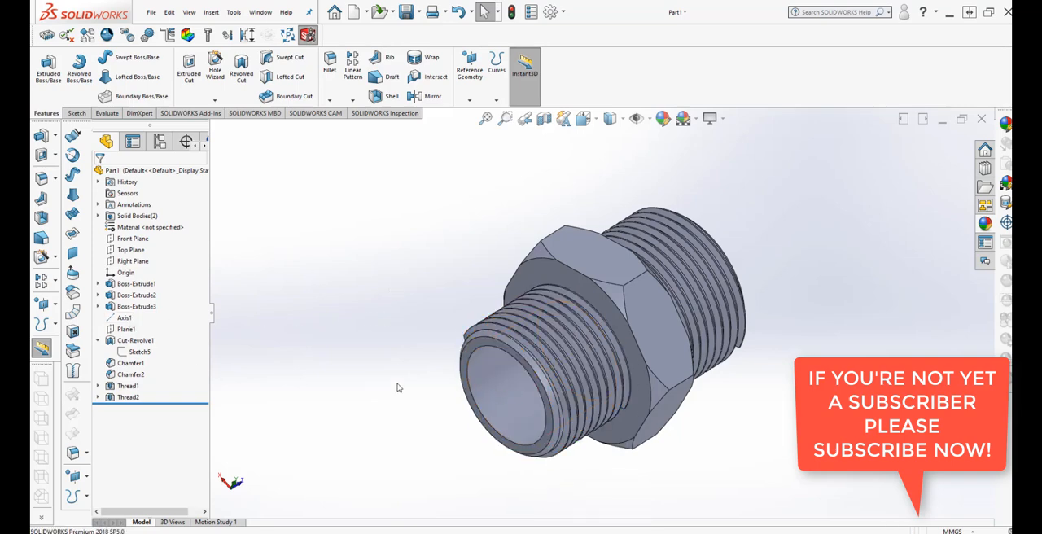
Show Axis1 again and hide it once more.
right_click(123, 318)
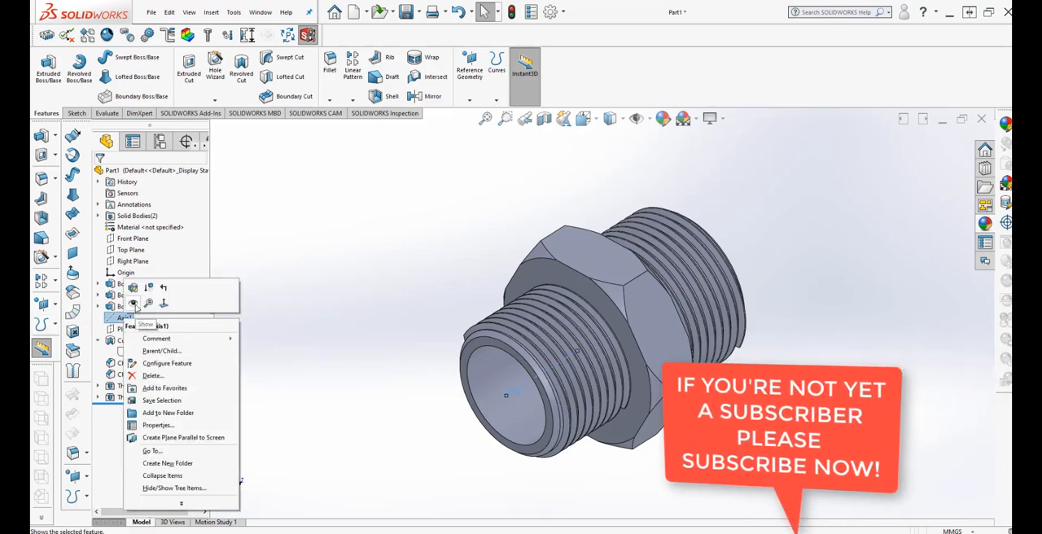
click(134, 303)
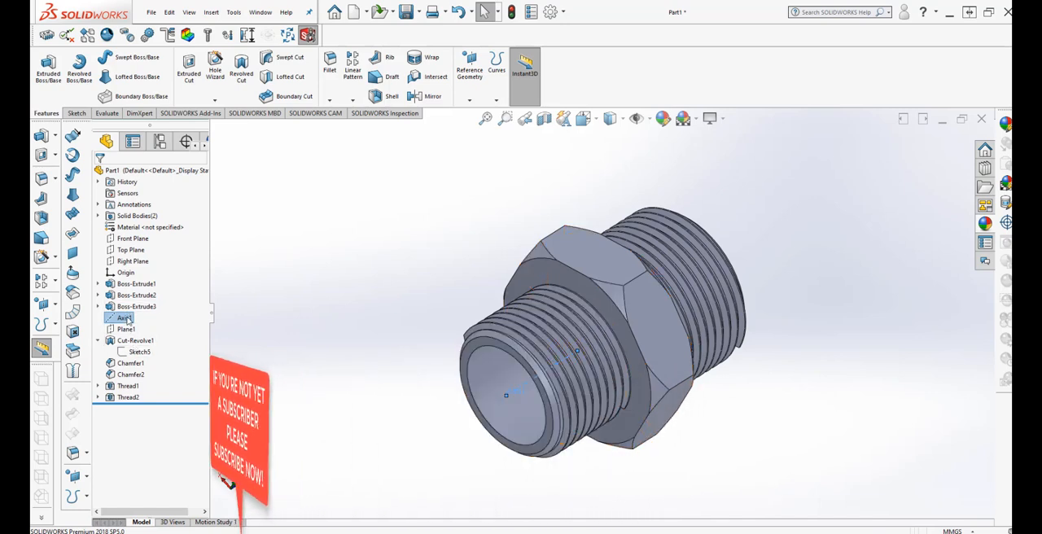
right_click(124, 318)
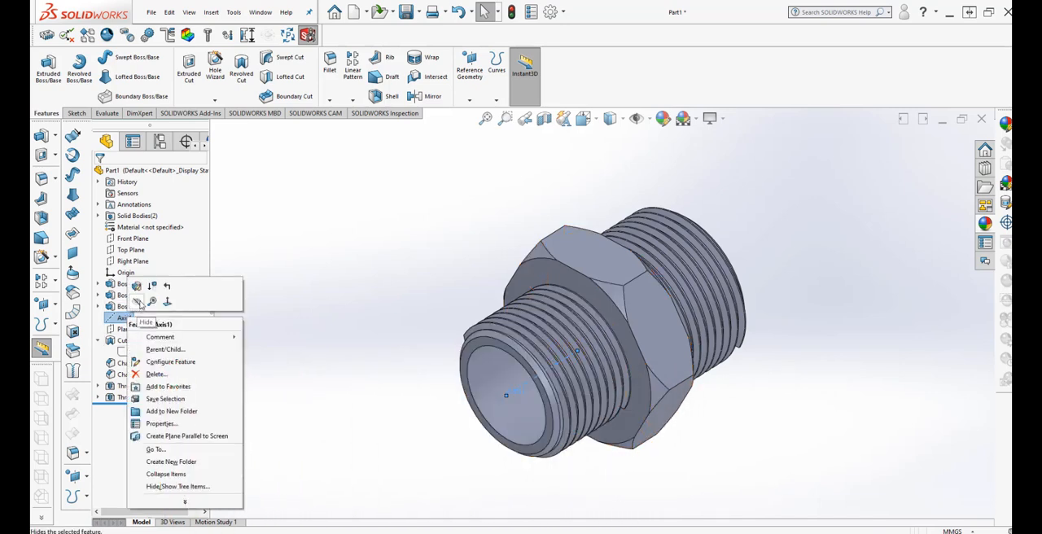
click(139, 302)
Edit the whole part's appearance with the advanced options and browse to the Metals folder of appearance files.
middle_drag(381, 275, 394, 342)
scroll(680, 320, down, 2)
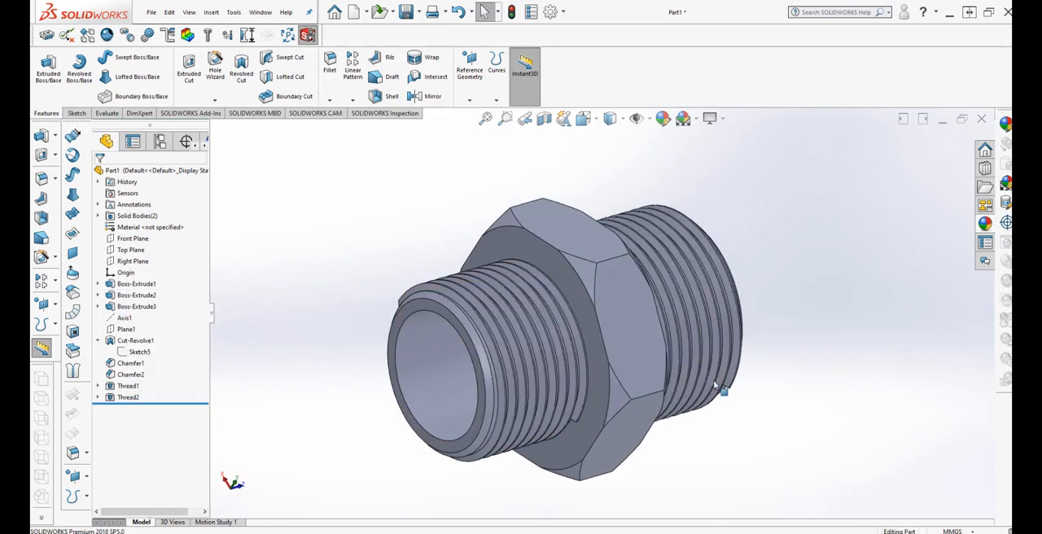
scroll(716, 432, up, 1)
middle_drag(718, 433, 722, 437)
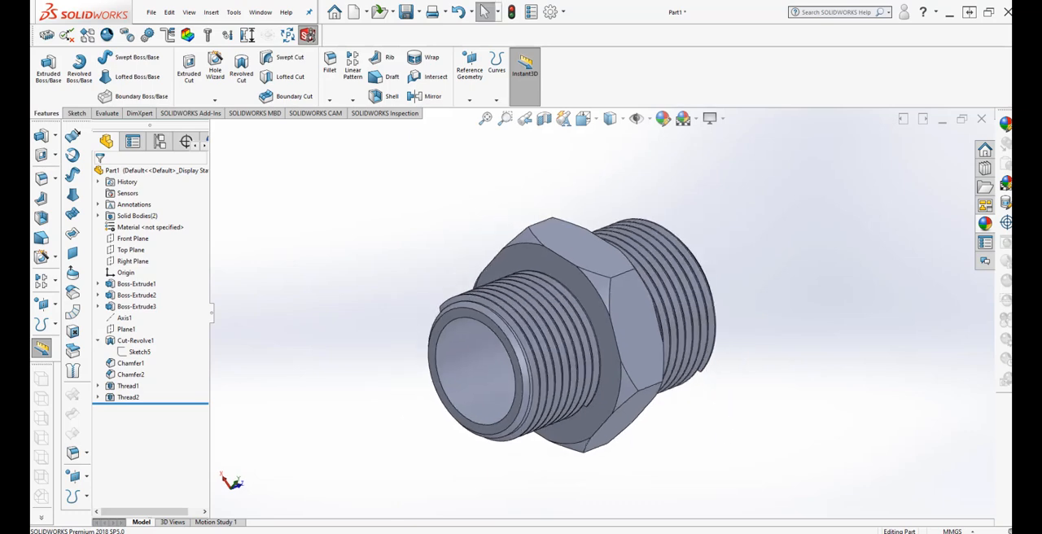
middle_drag(812, 402, 685, 156)
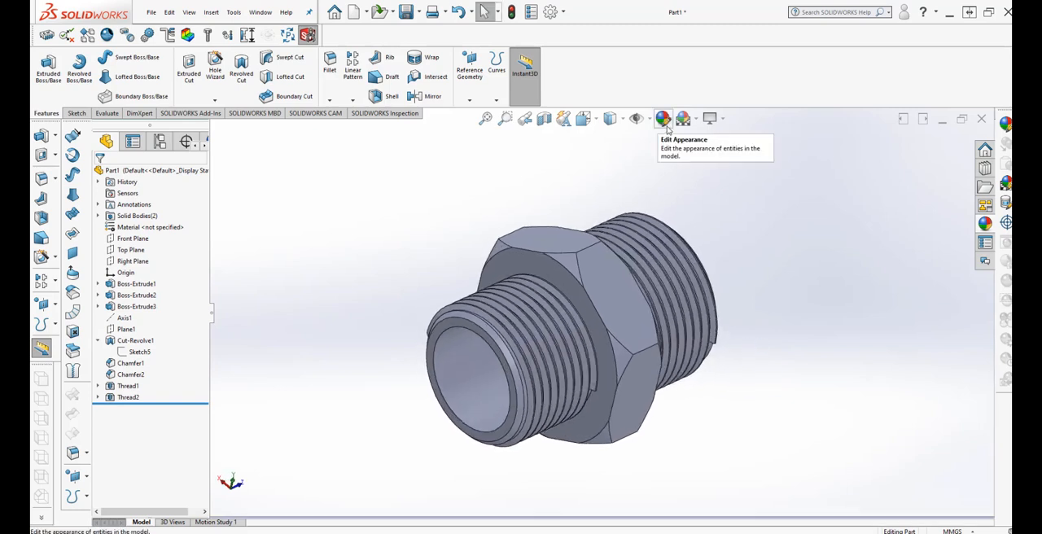
click(662, 118)
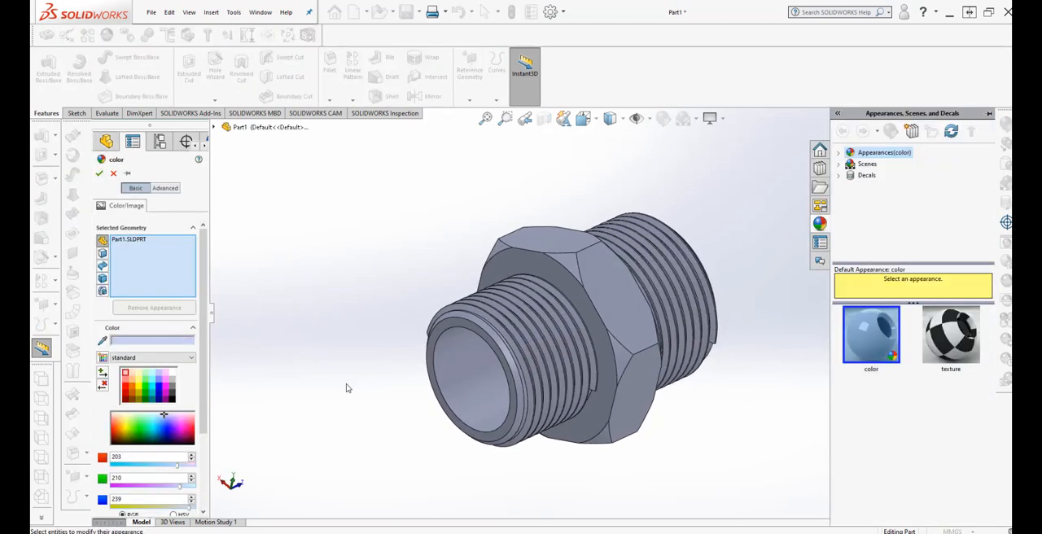
click(165, 188)
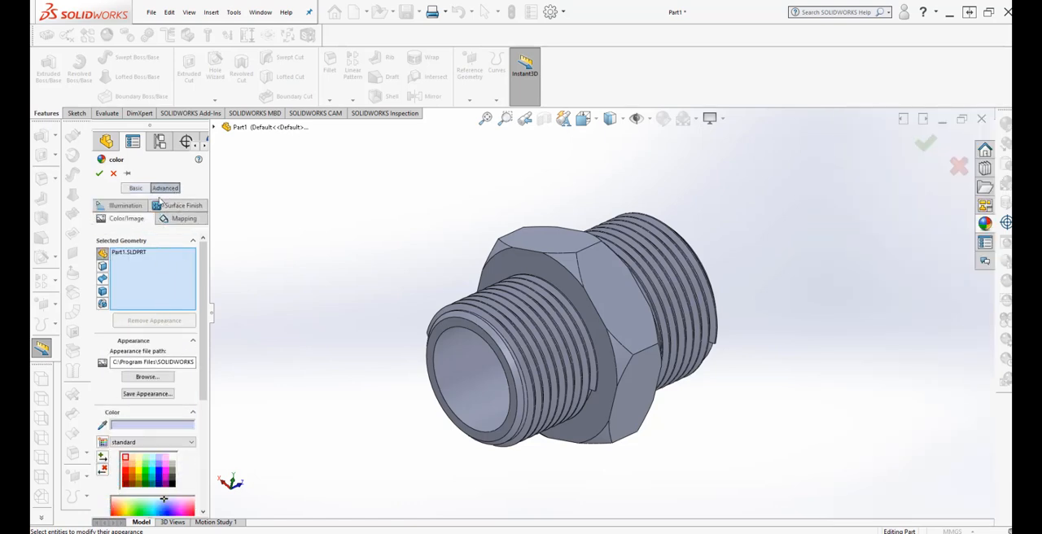
click(156, 379)
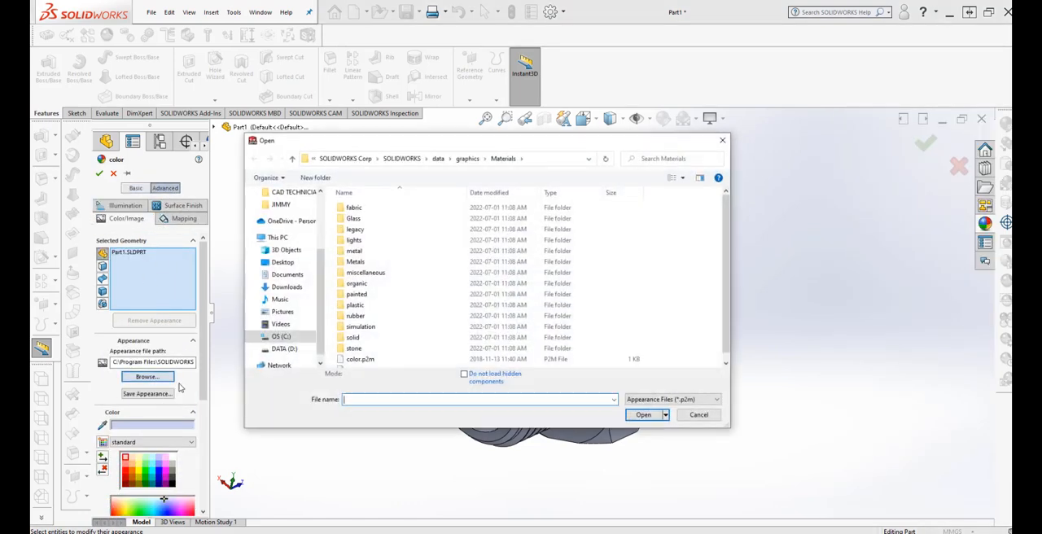
click(379, 262)
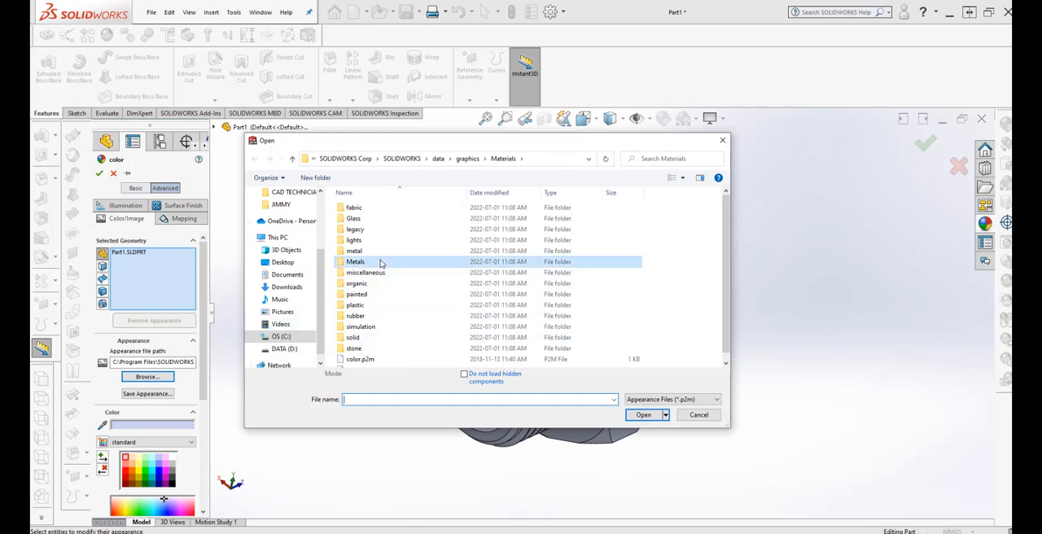
double_click(394, 262)
click(394, 263)
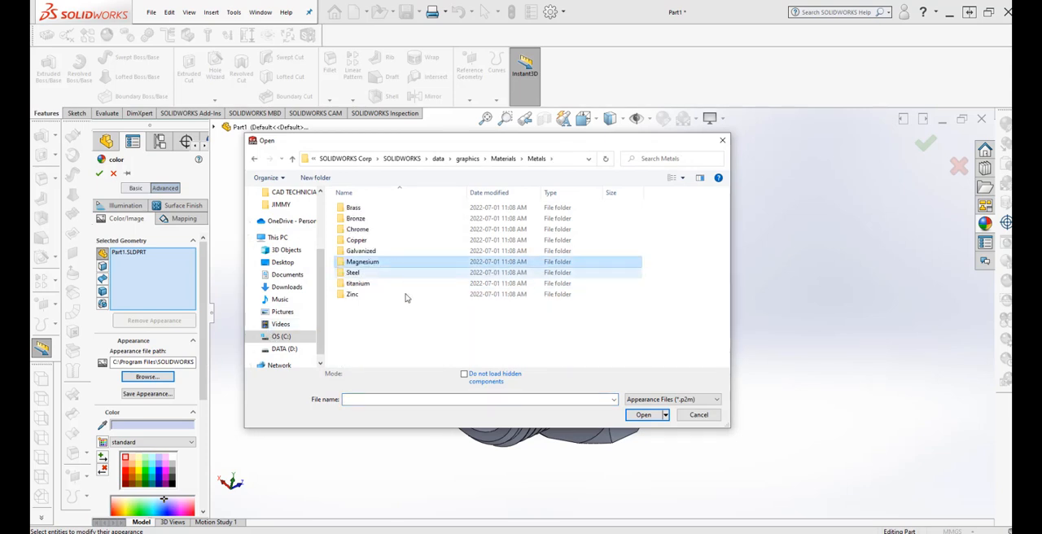
Load the brushed brass coarse.p2m appearance from the Brass folder and apply it to the whole part.
double_click(396, 209)
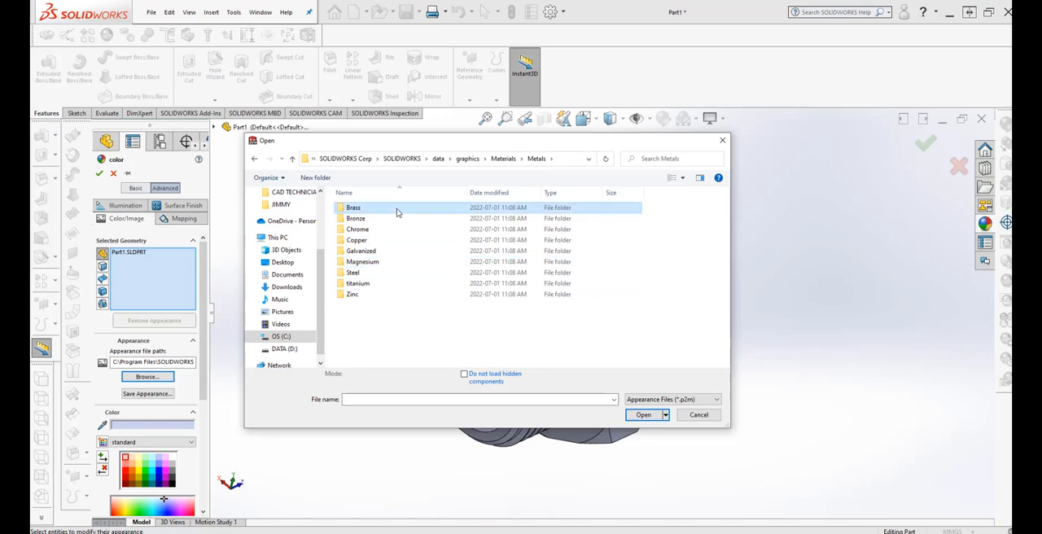
click(397, 209)
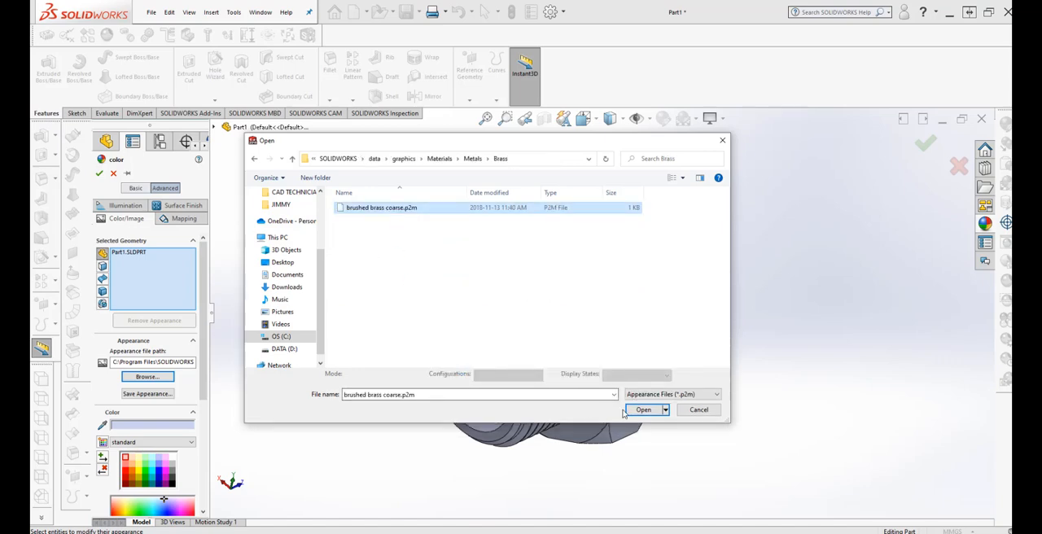
key(Return)
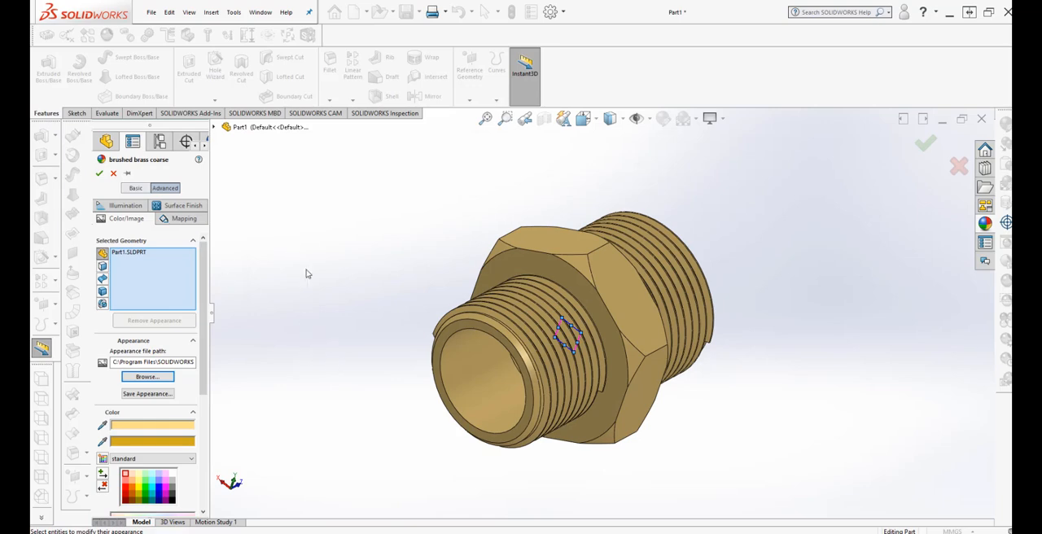
middle_drag(306, 274, 310, 332)
middle_drag(366, 350, 390, 380)
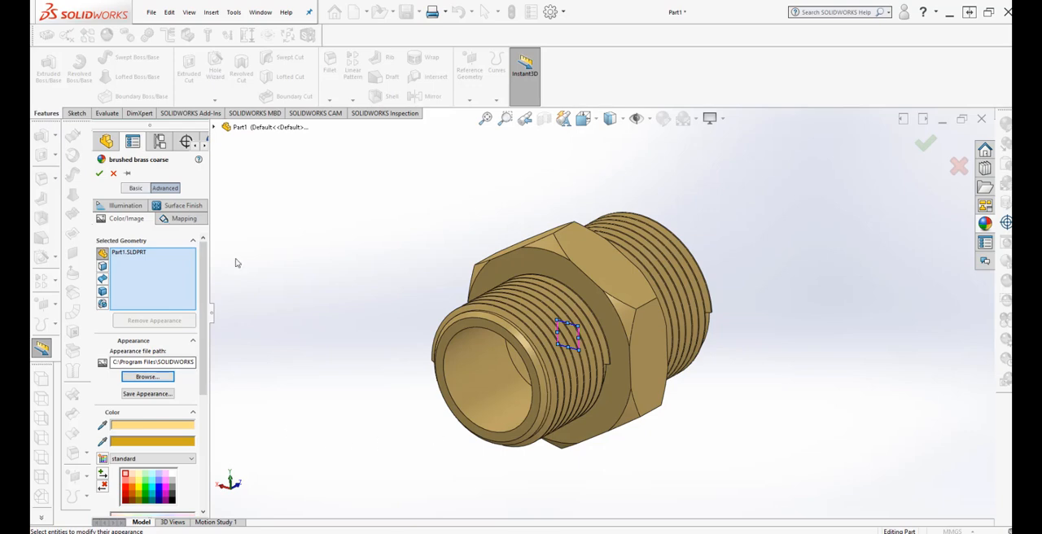
click(100, 174)
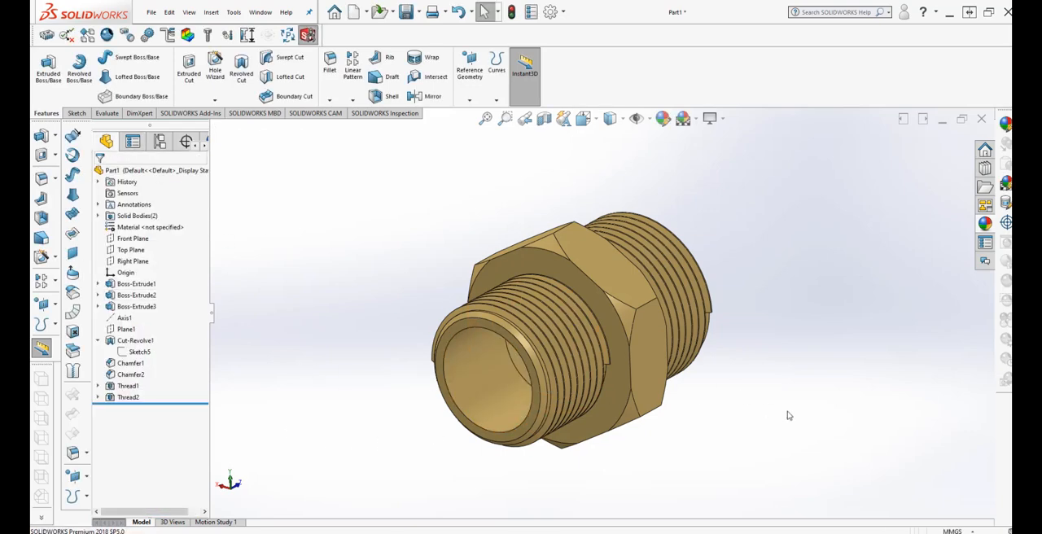
Create a section view of the fitting along the Top Plane and examine its bore and thread profiles.
middle_drag(786, 416, 772, 400)
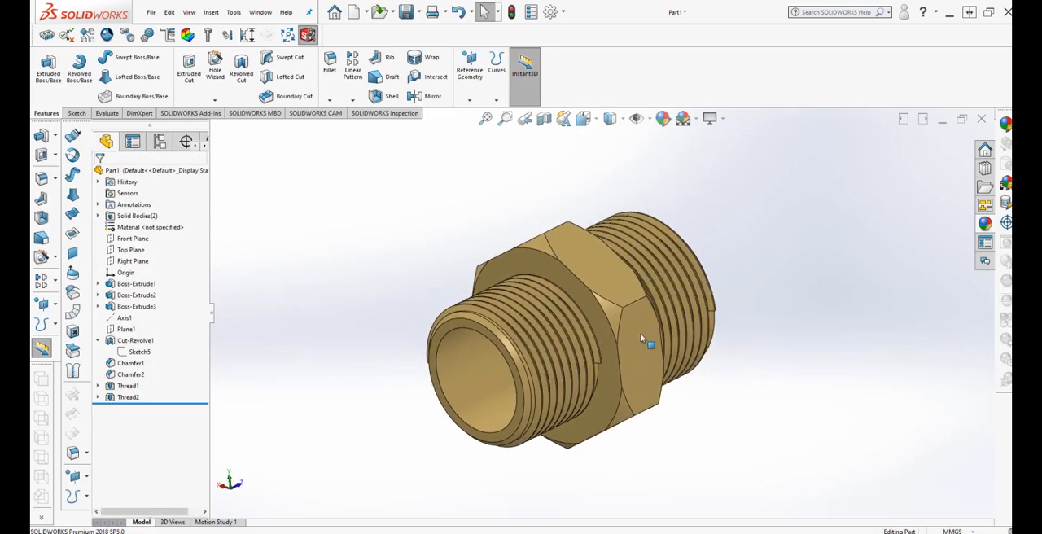
click(543, 119)
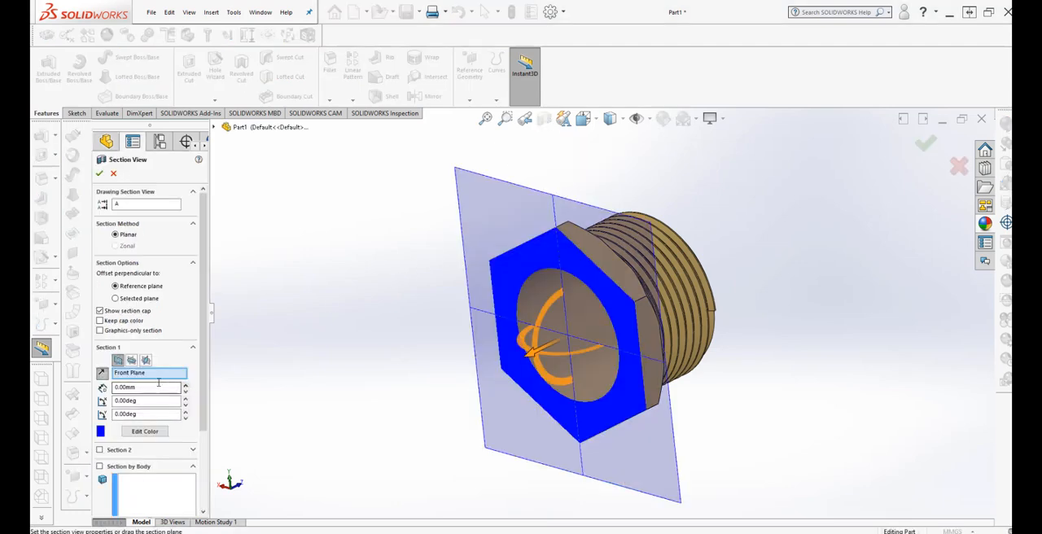
click(145, 362)
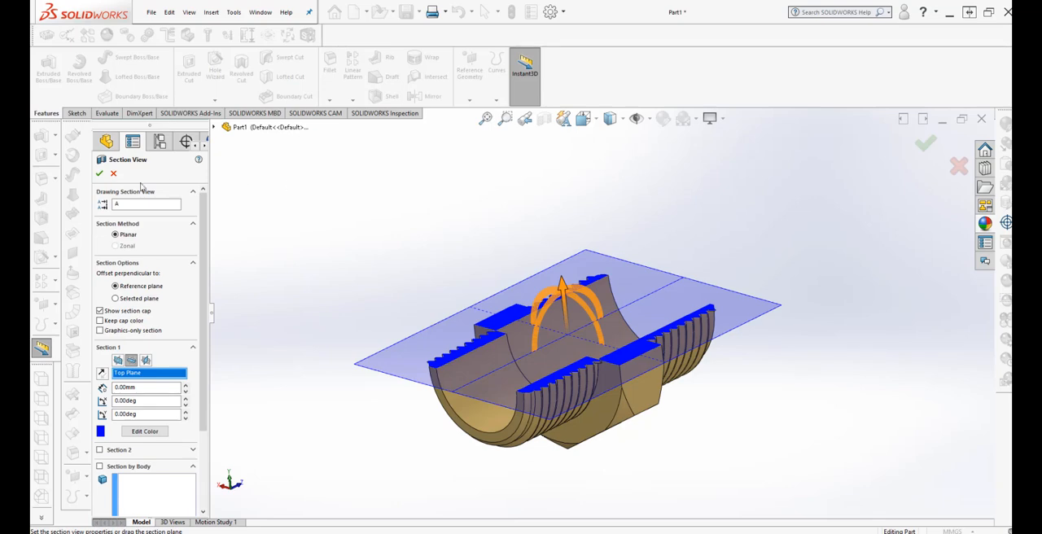
click(100, 174)
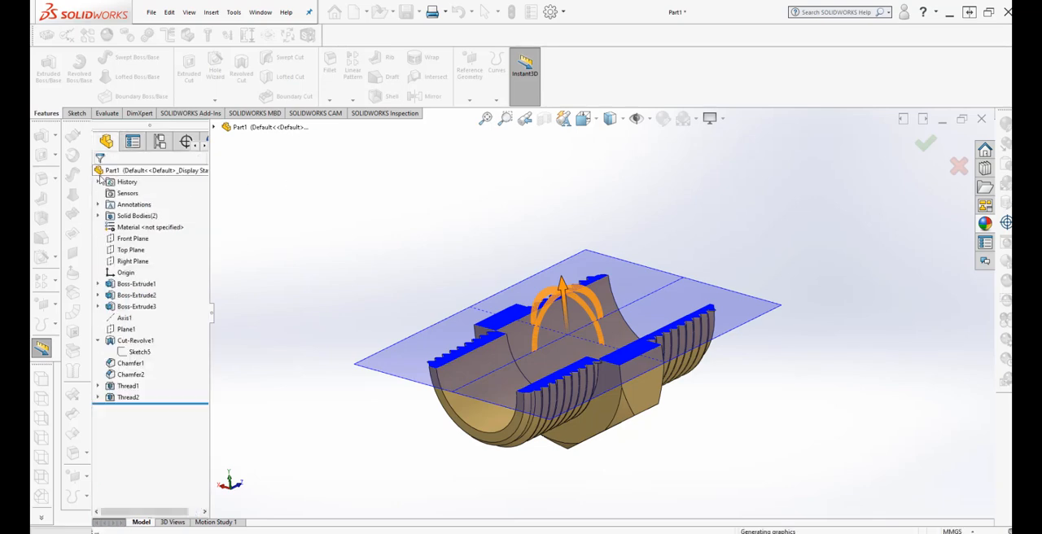
middle_drag(348, 279, 697, 305)
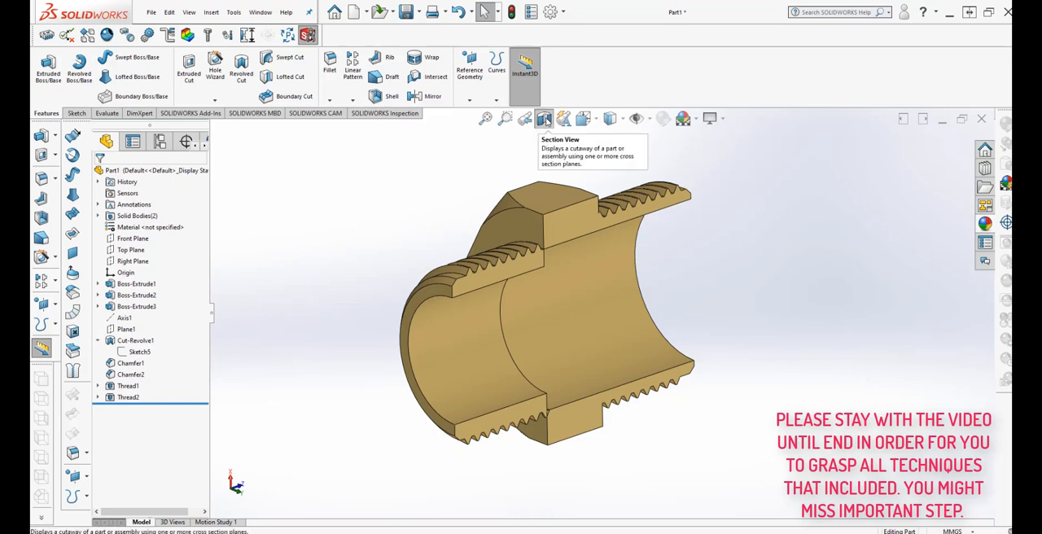
Turn off the section view and examine the complete brass fitting.
click(547, 121)
scroll(329, 252, up, 2)
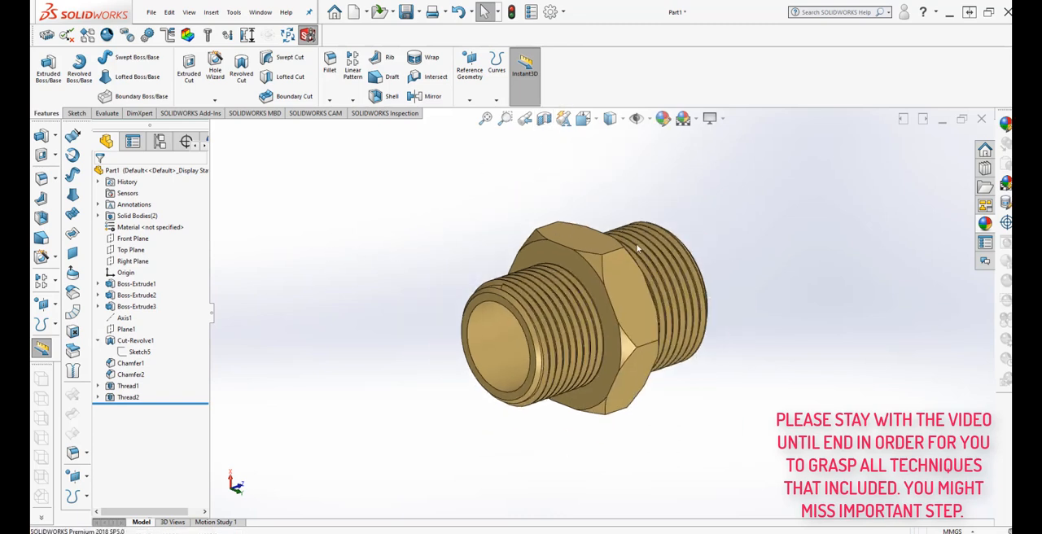
scroll(639, 252, down, 2)
scroll(719, 375, down, 3)
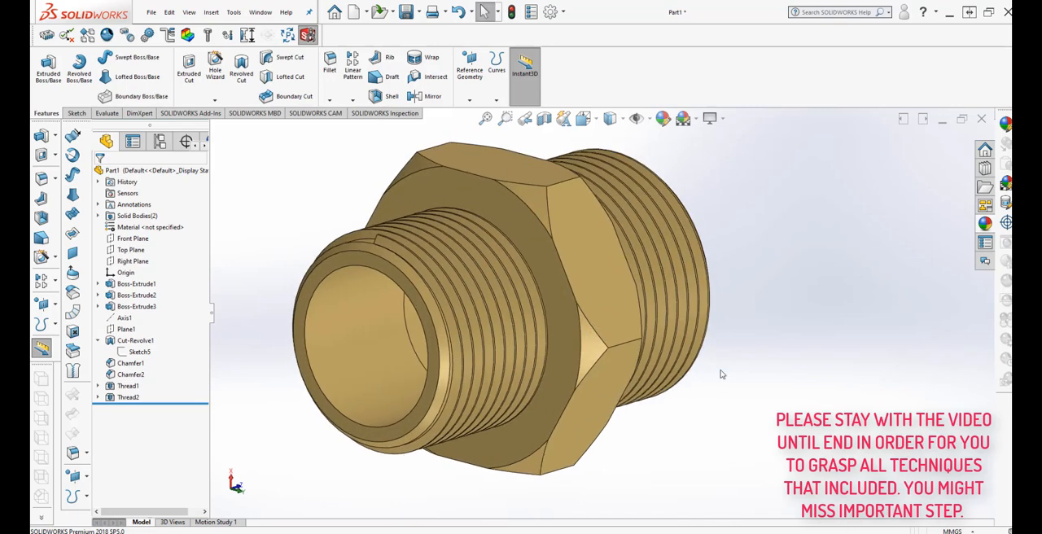
scroll(720, 374, up, 3)
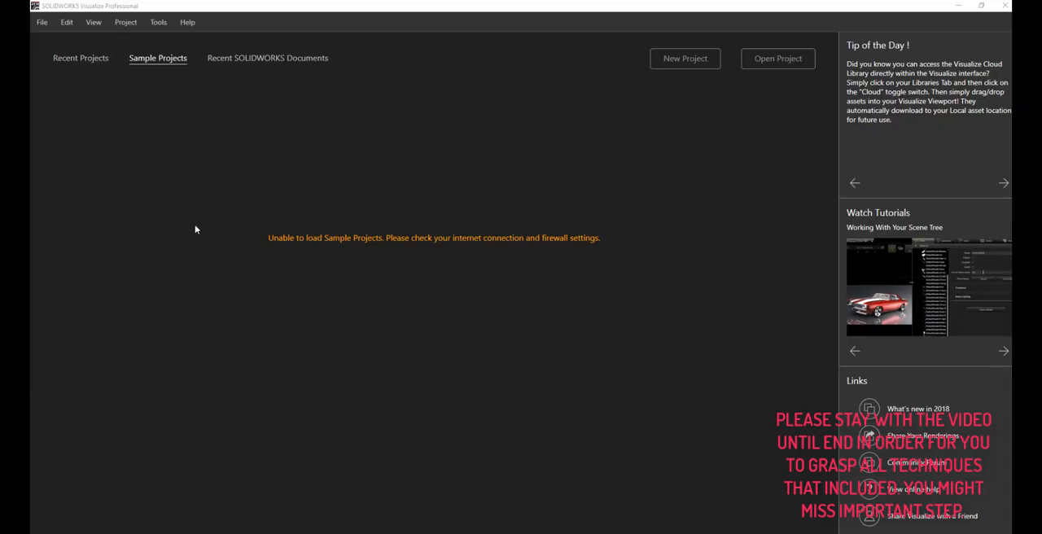
Open the EXERCISE 200 part as a project, importing it with parts grouped by appearance and snapped to the floor.
click(770, 62)
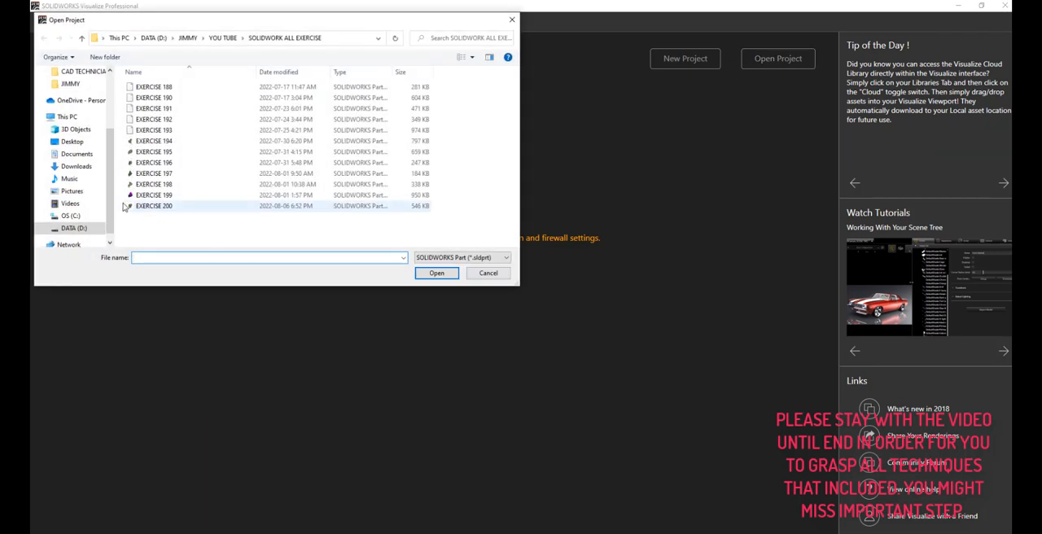
click(147, 206)
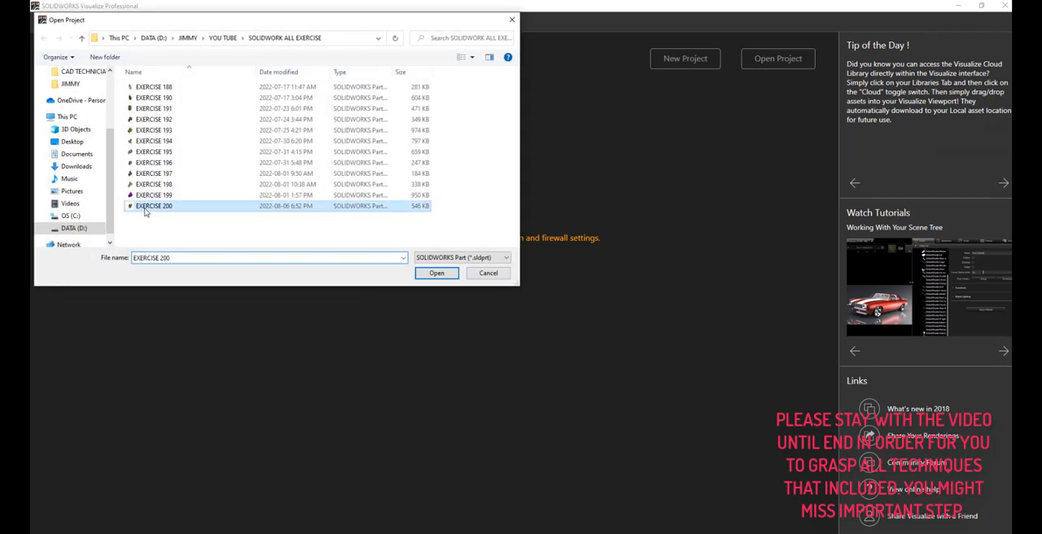
click(432, 275)
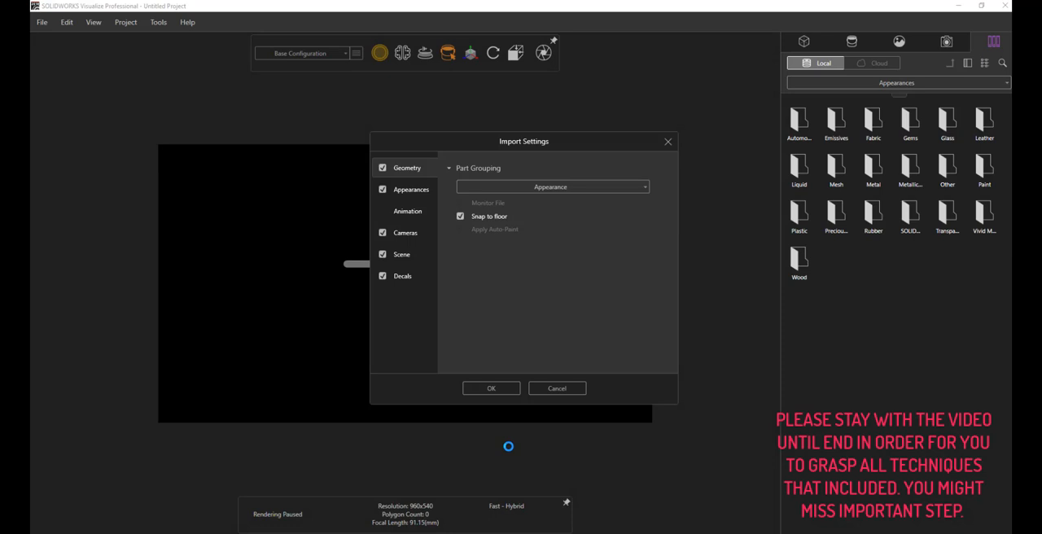
click(491, 388)
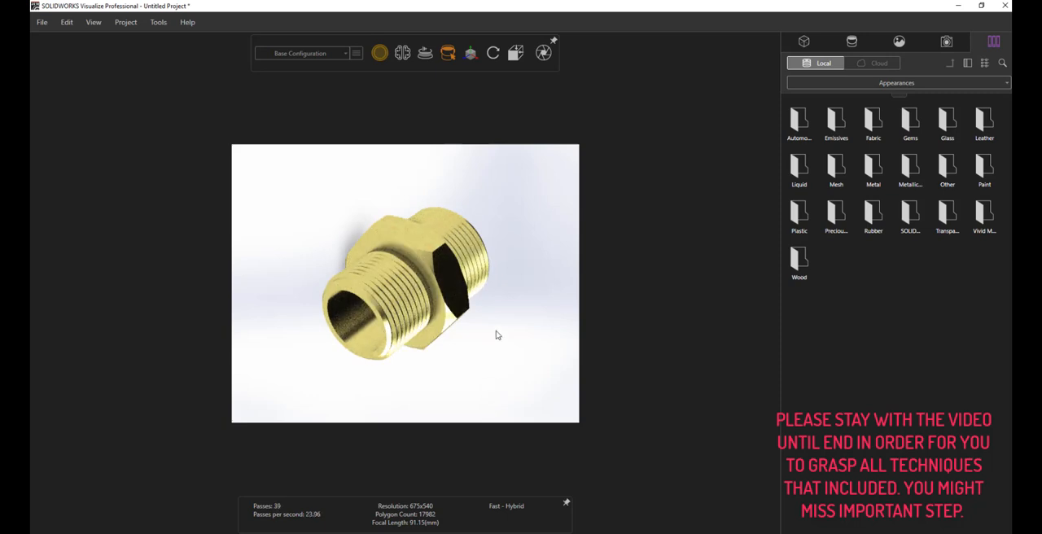
Set up a render of the brass fitting and name the output file EXERCISE 200.
drag(497, 331, 448, 412)
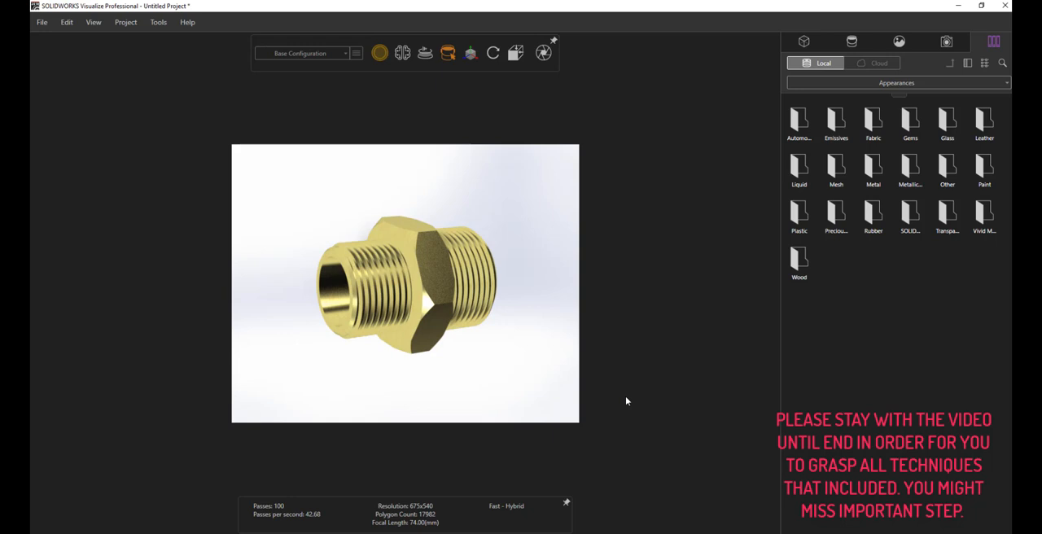
click(154, 23)
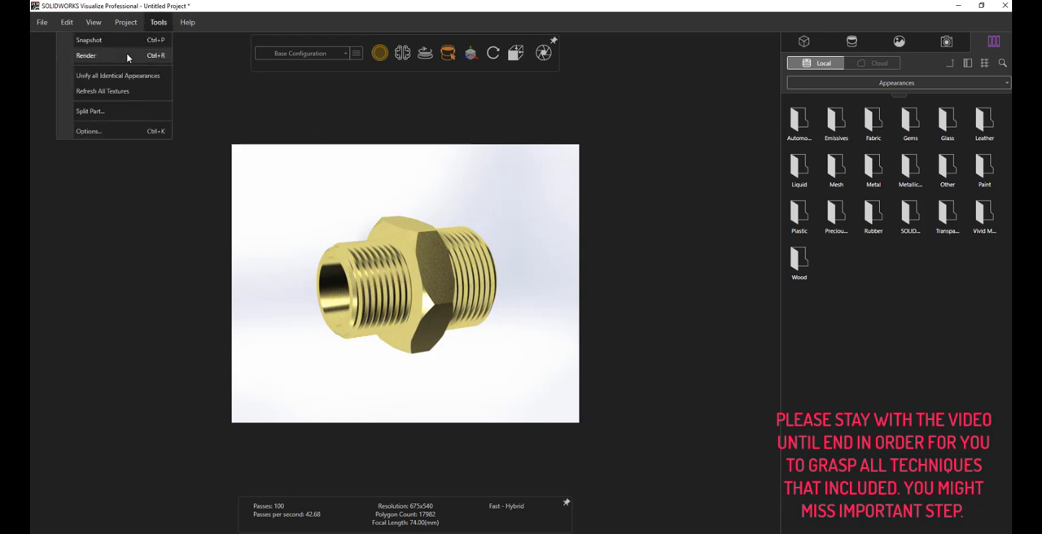
click(127, 56)
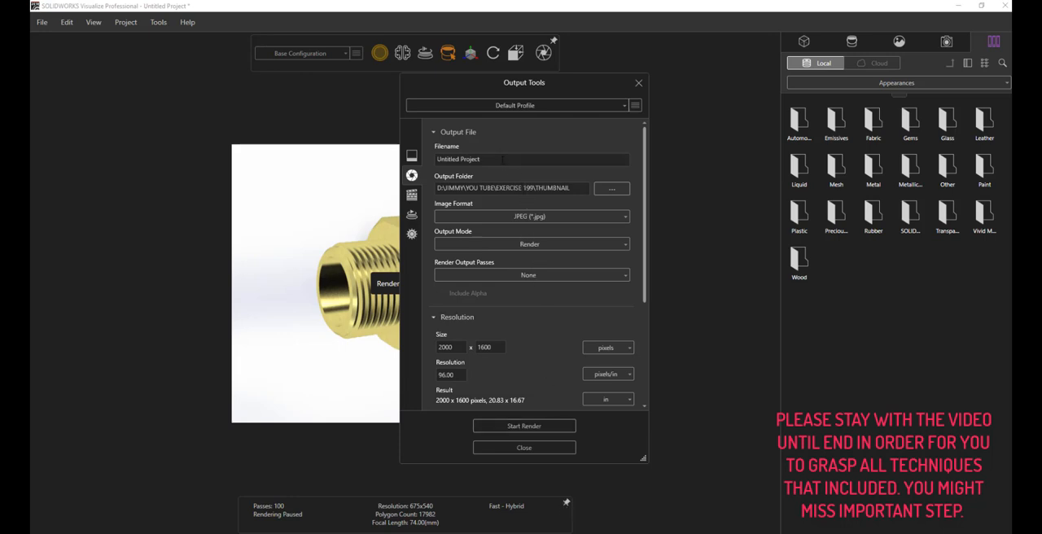
drag(503, 159, 377, 161)
text(ex)
Set the render's output folder to the THUMBNAIL folder inside YOU TUBE\EXERCISE 200.
click(612, 190)
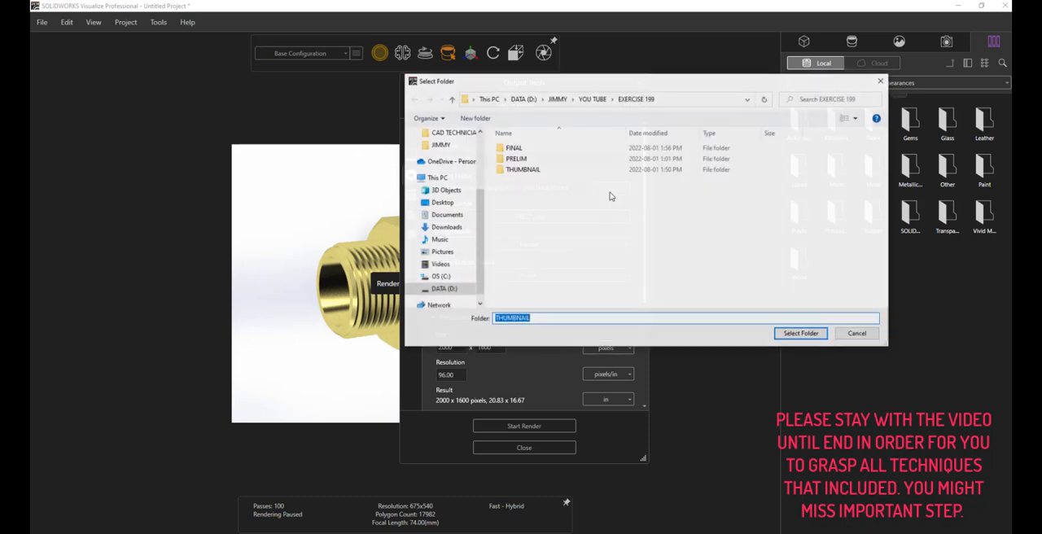
click(451, 98)
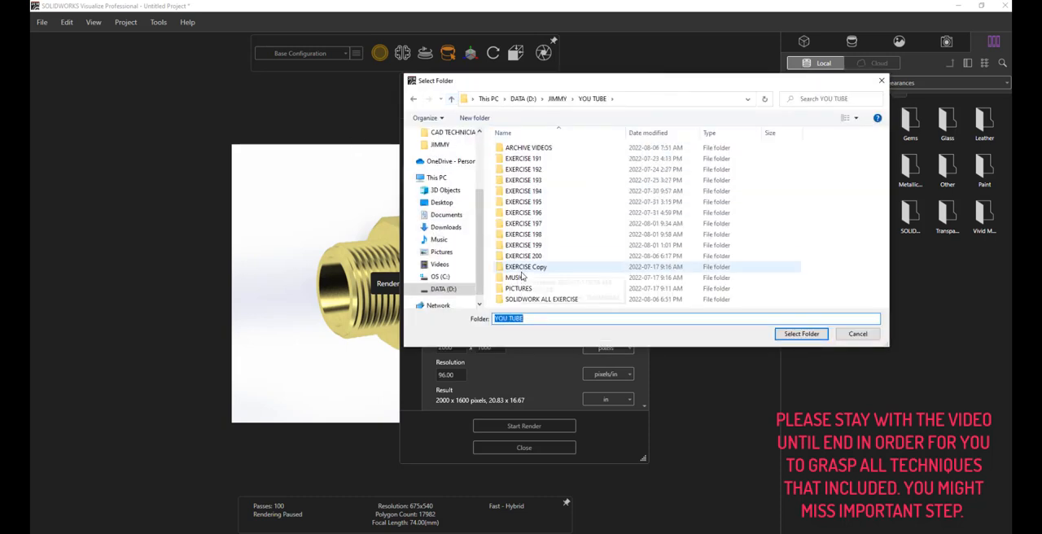
click(537, 246)
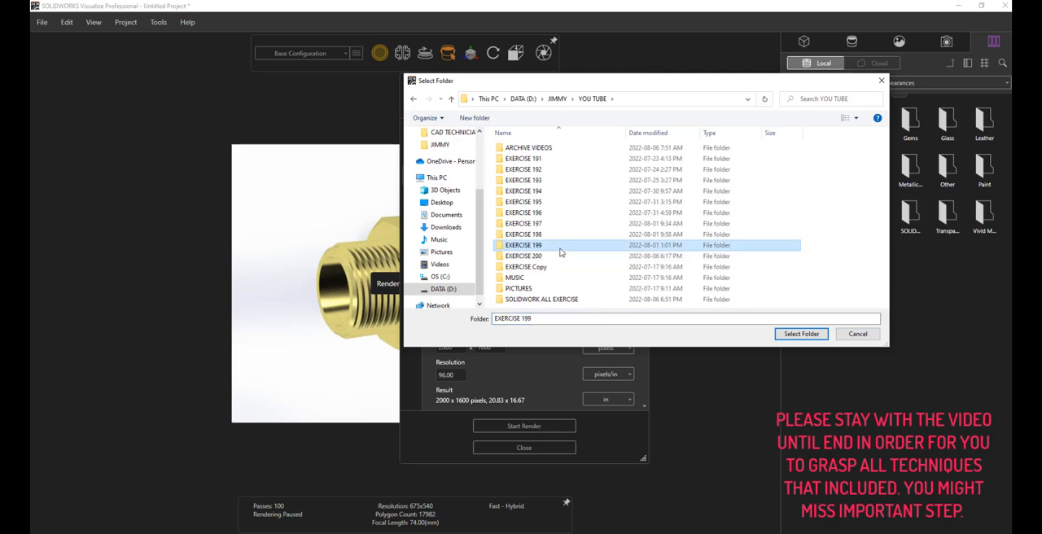
click(560, 257)
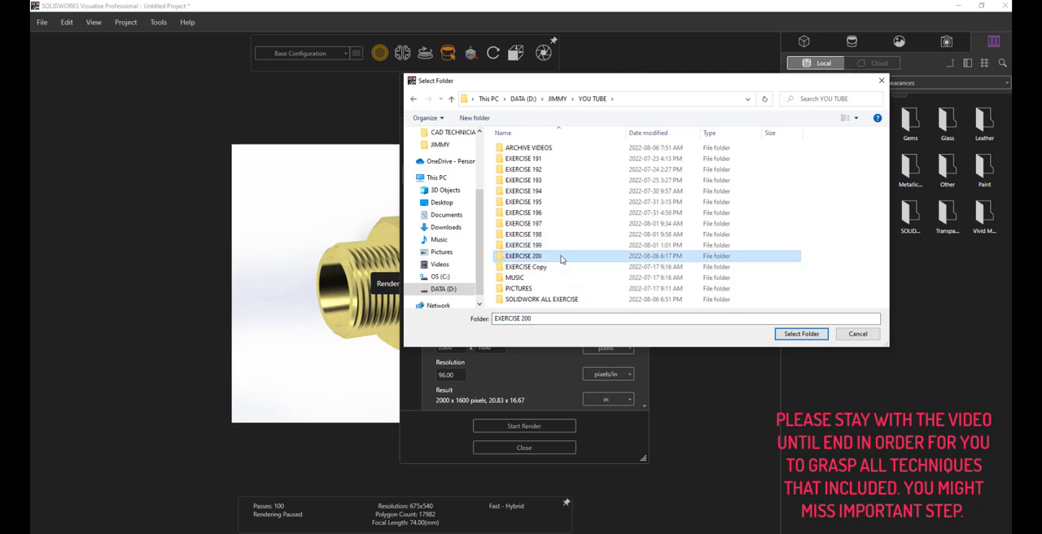
double_click(559, 257)
click(537, 171)
double_click(537, 170)
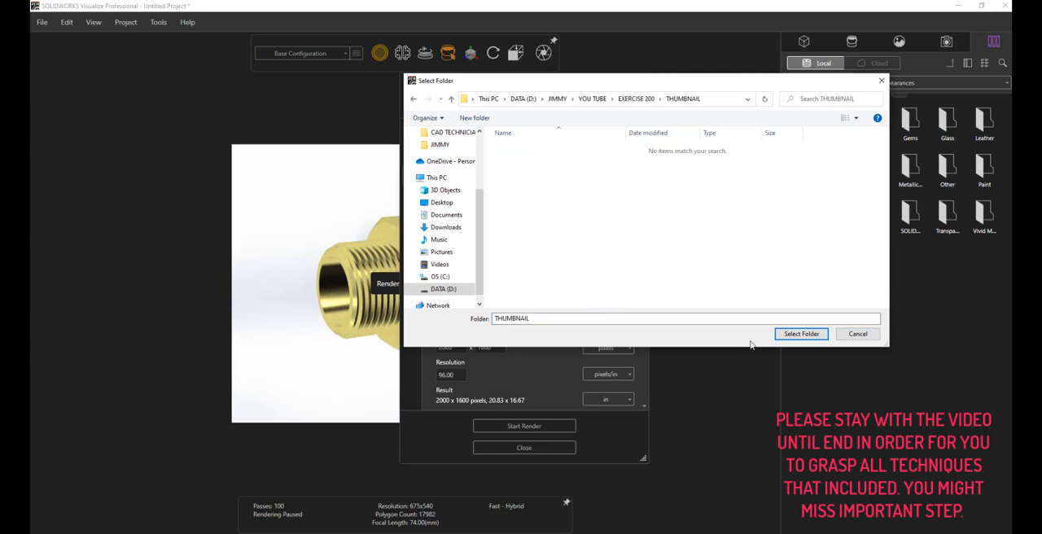
click(801, 333)
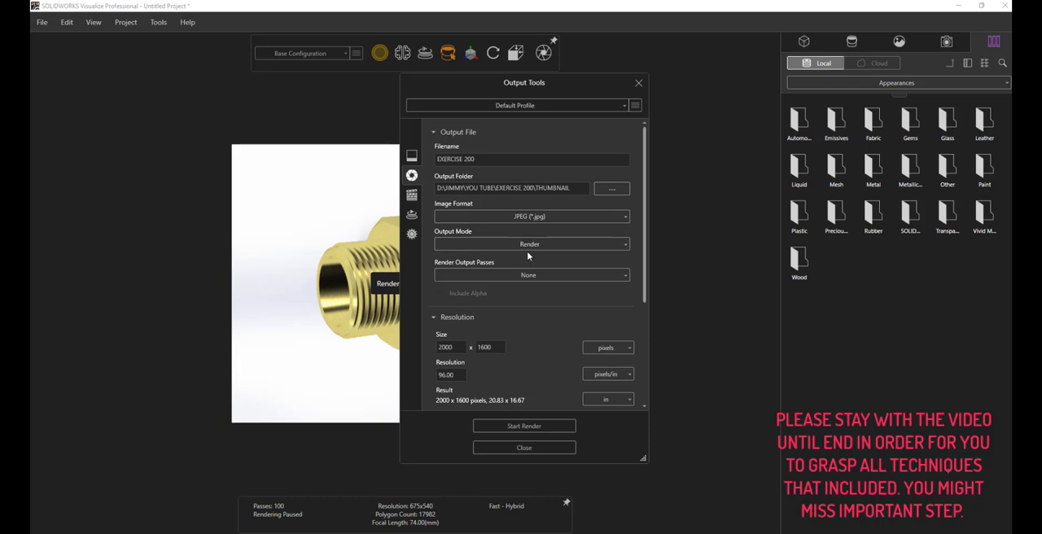
Render the fitting with the Render output mode at 2000 x 1600 pixels and fit the finished image to the window.
click(568, 246)
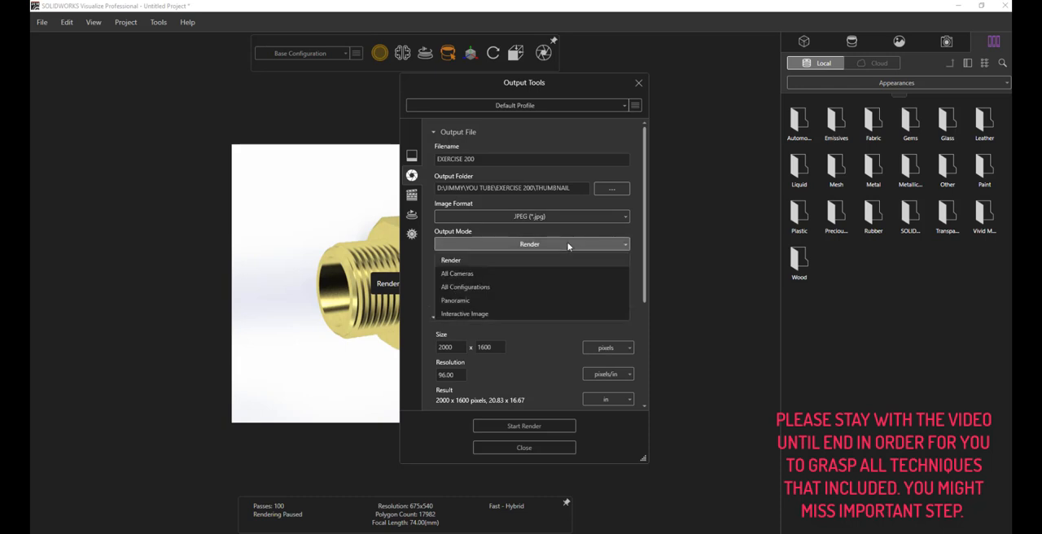
click(569, 246)
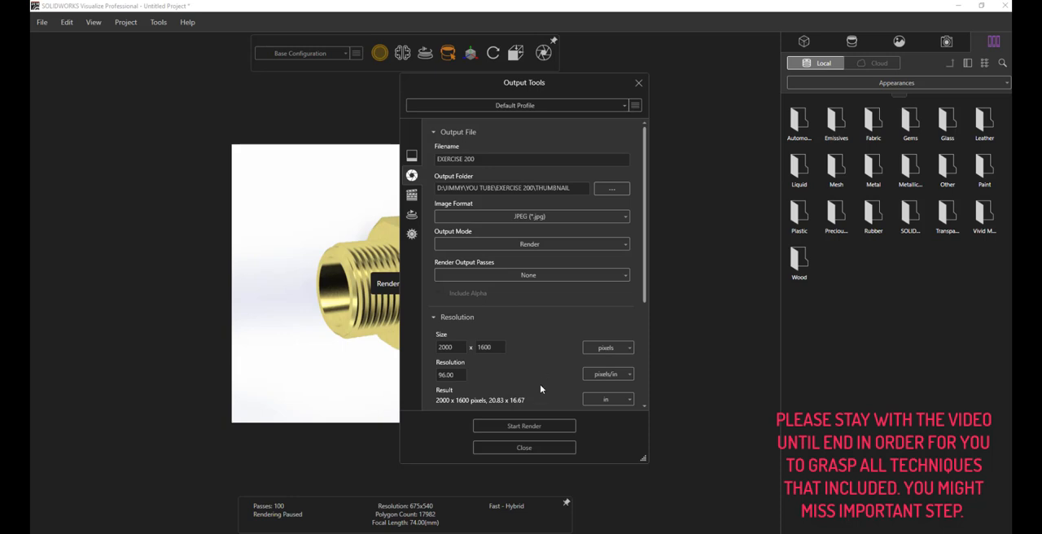
click(530, 426)
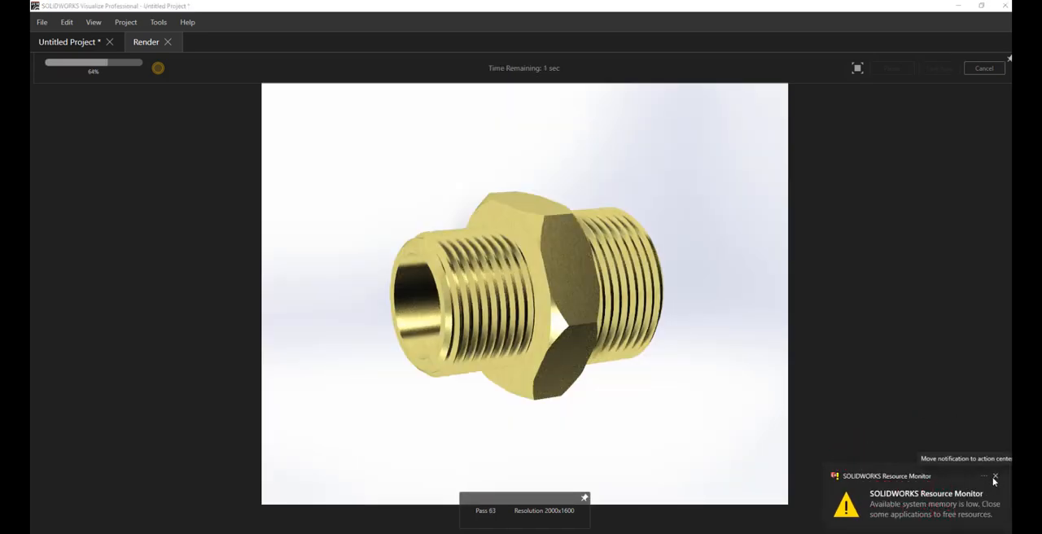
click(994, 477)
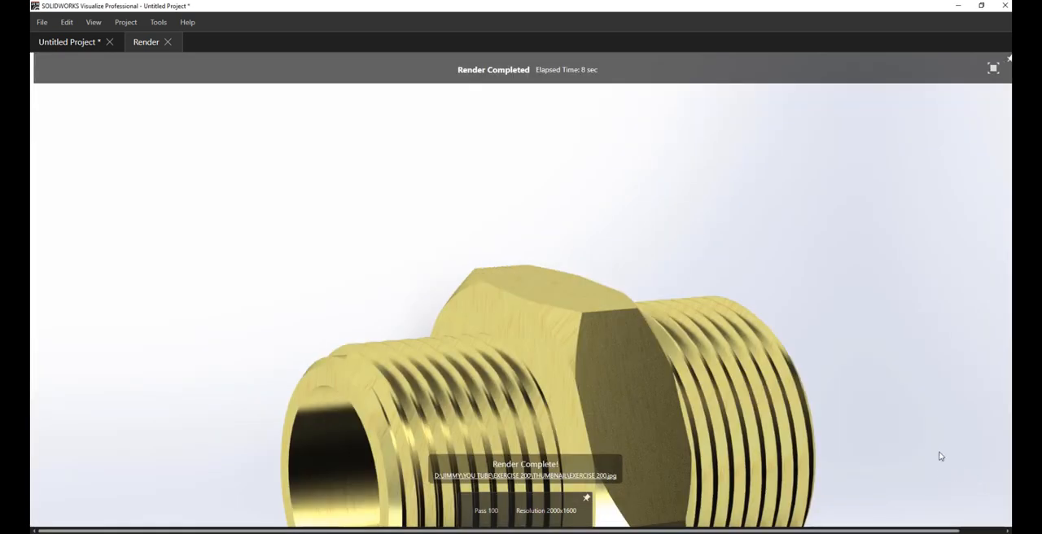
click(994, 69)
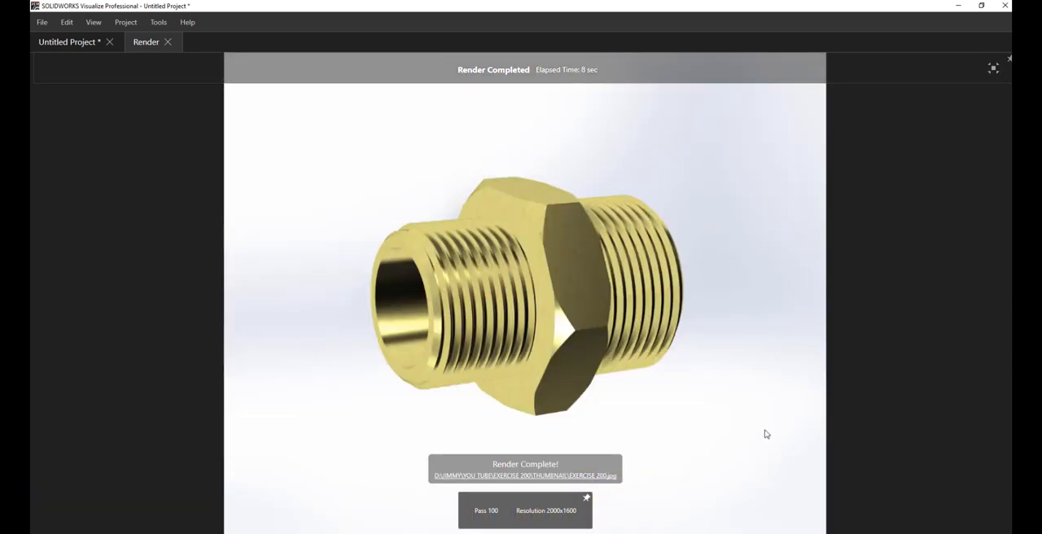